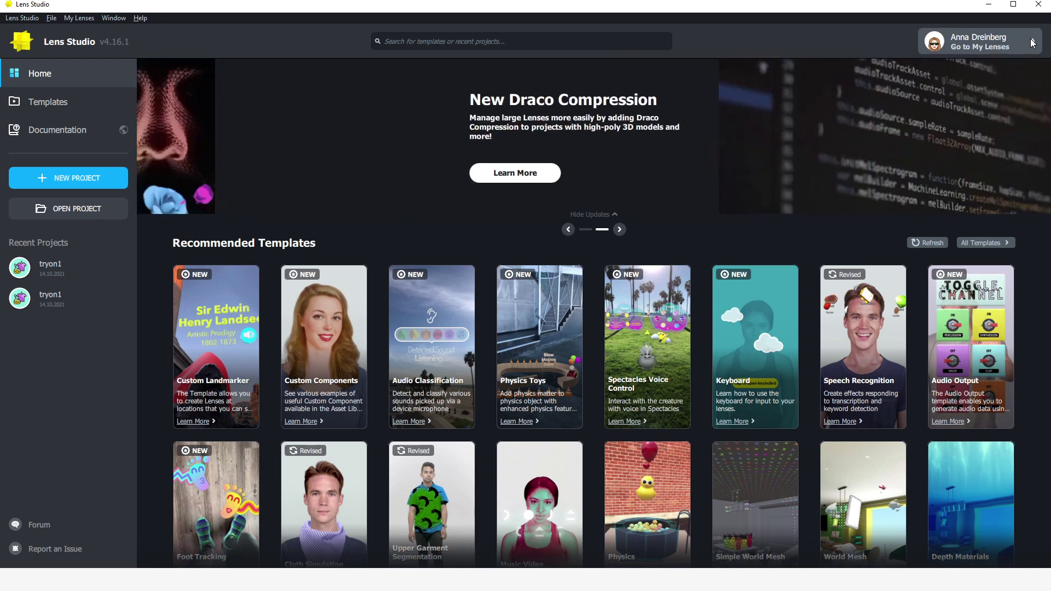
# Browse the recommended templates and open the Try On template as a new project
pyautogui.scroll(-3, 1040, 197)
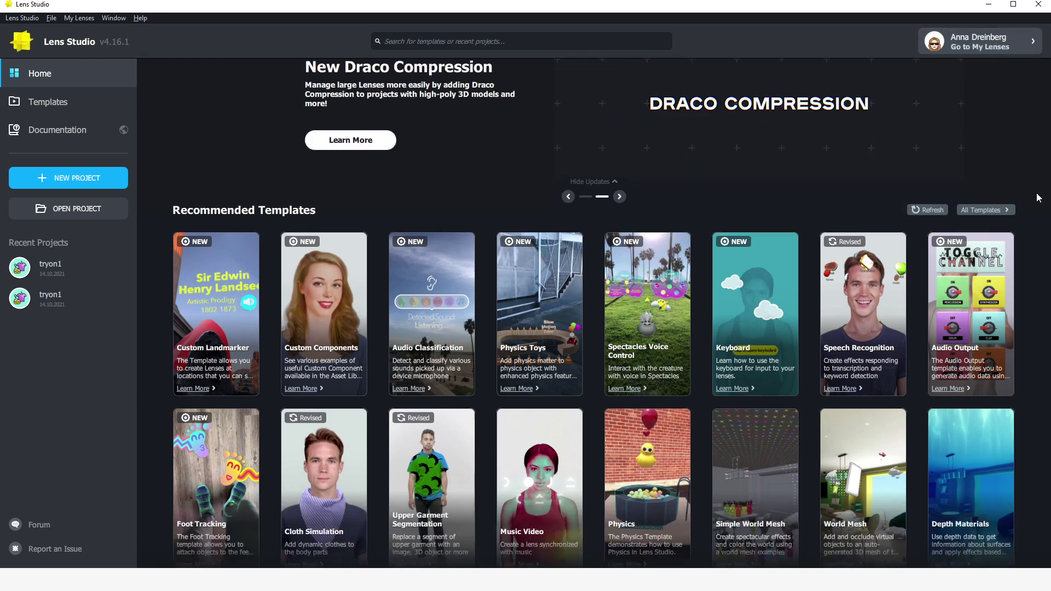
pyautogui.scroll(-1, 1034, 199)
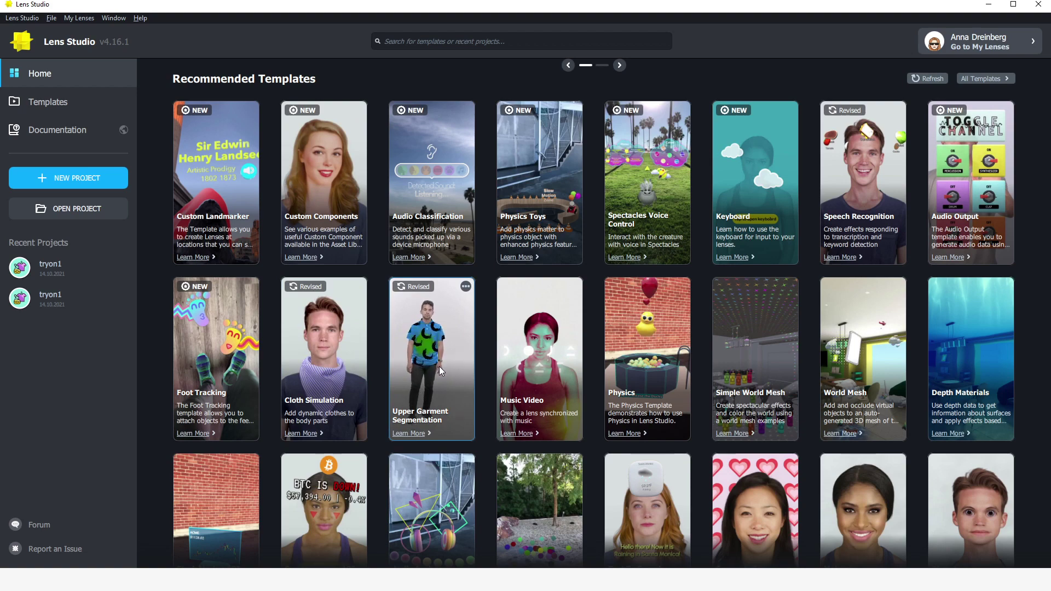
pyautogui.scroll(-1, 440, 367)
pyautogui.scroll(-6, 439, 366)
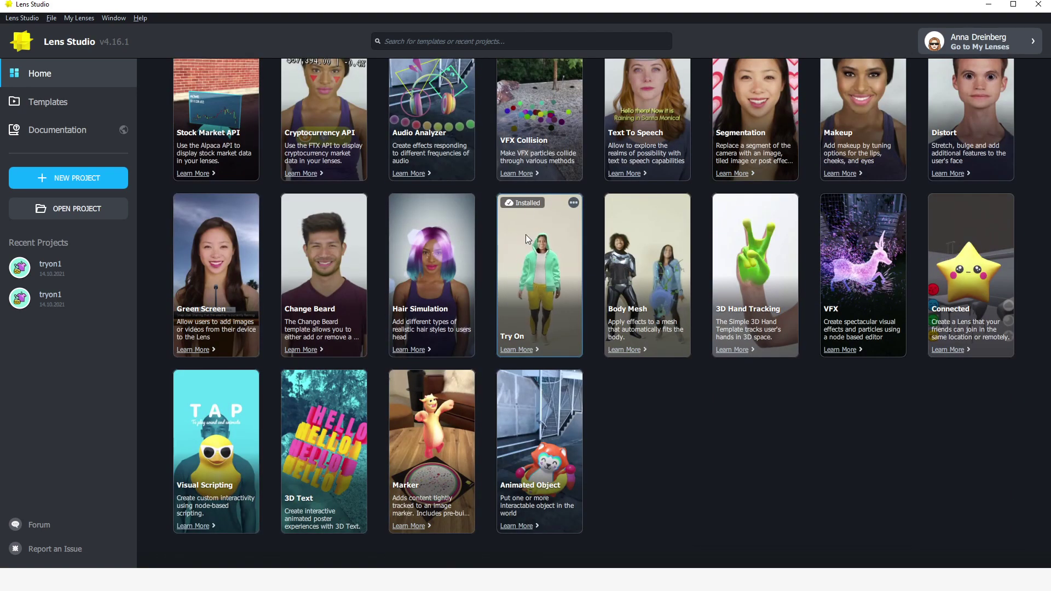
pyautogui.click(543, 268)
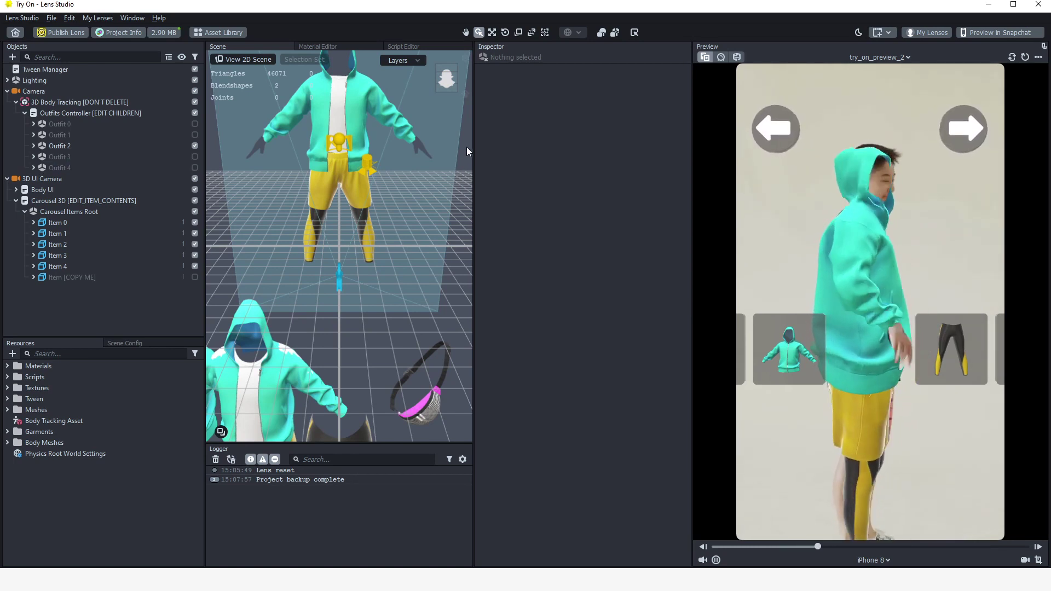
# Widen the scene view to show the dressed avatar from the front and select Outfit 0 under the Outfits Controller
pyautogui.moveTo(474, 146); pyautogui.dragTo(526, 151)
pyautogui.keyDown('alt'); pyautogui.moveTo(402, 304); pyautogui.dragTo(340, 268); pyautogui.keyUp('alt')
pyautogui.keyDown('alt'); pyautogui.moveTo(406, 254); pyautogui.dragTo(383, 307); pyautogui.keyUp('alt')
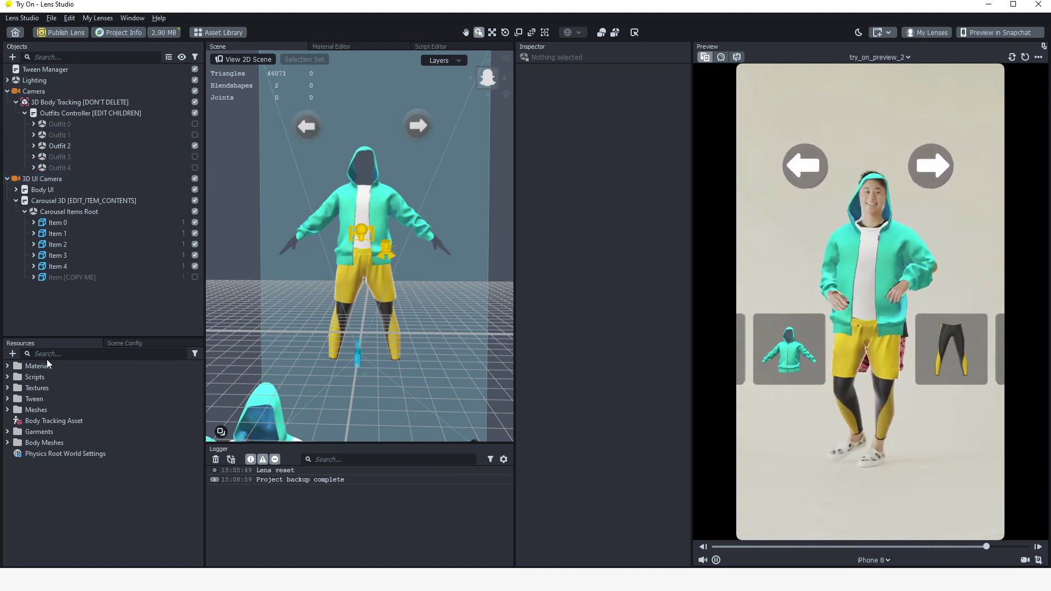
pyautogui.click(32, 379)
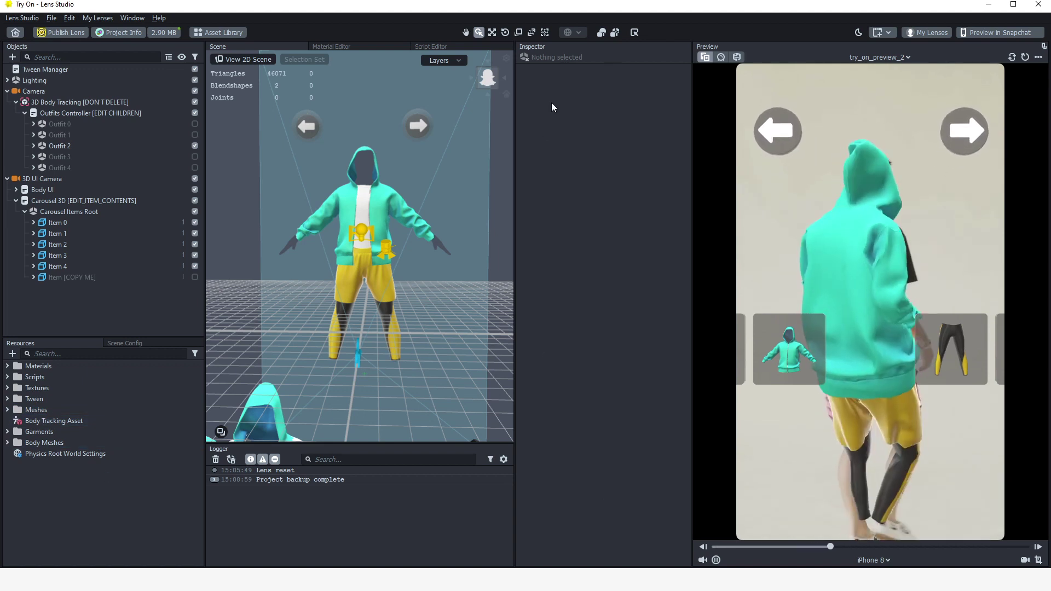
pyautogui.click(54, 122)
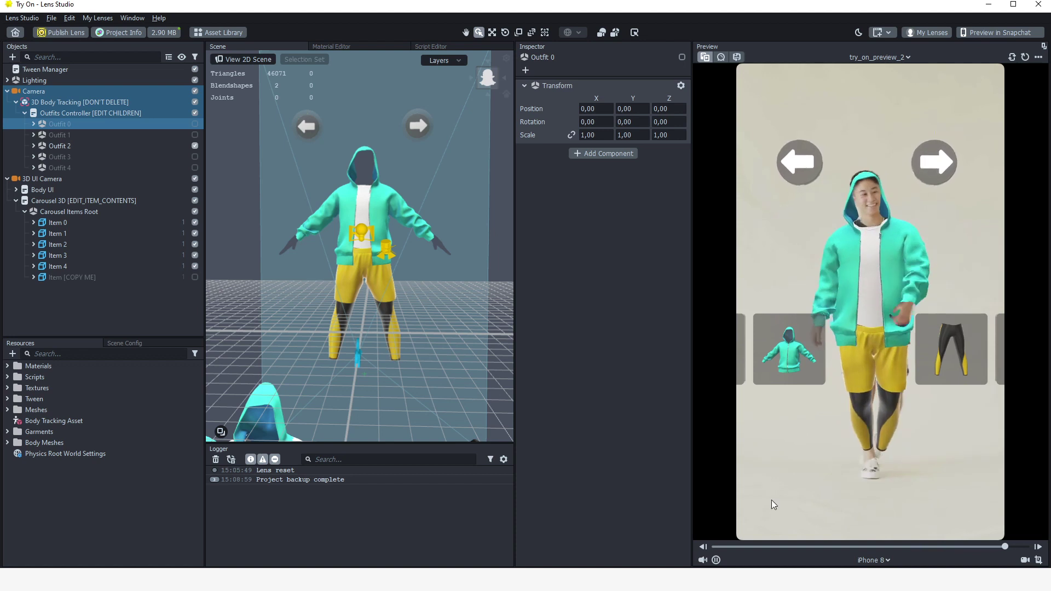
# Pause and resume the preview playback and set the preview footage to try_on_preview_1
pyautogui.click(716, 560)
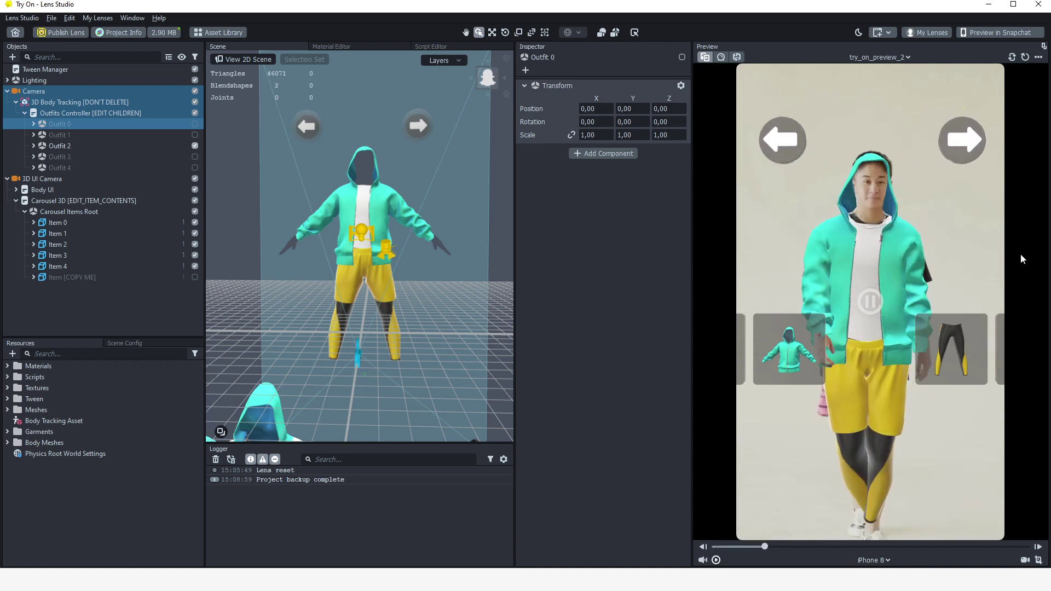
pyautogui.click(716, 560)
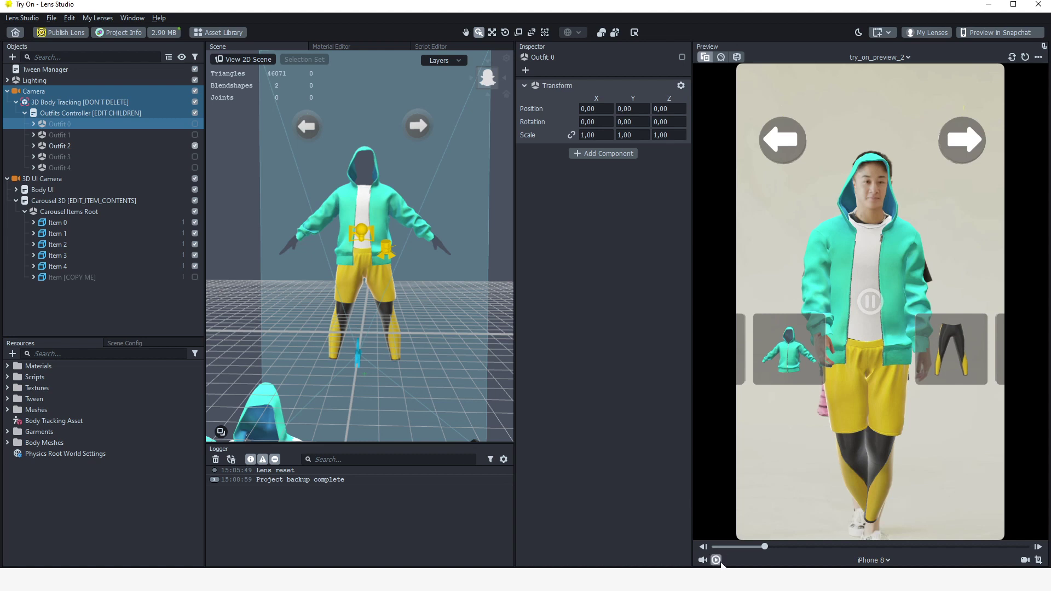
pyautogui.click(869, 57)
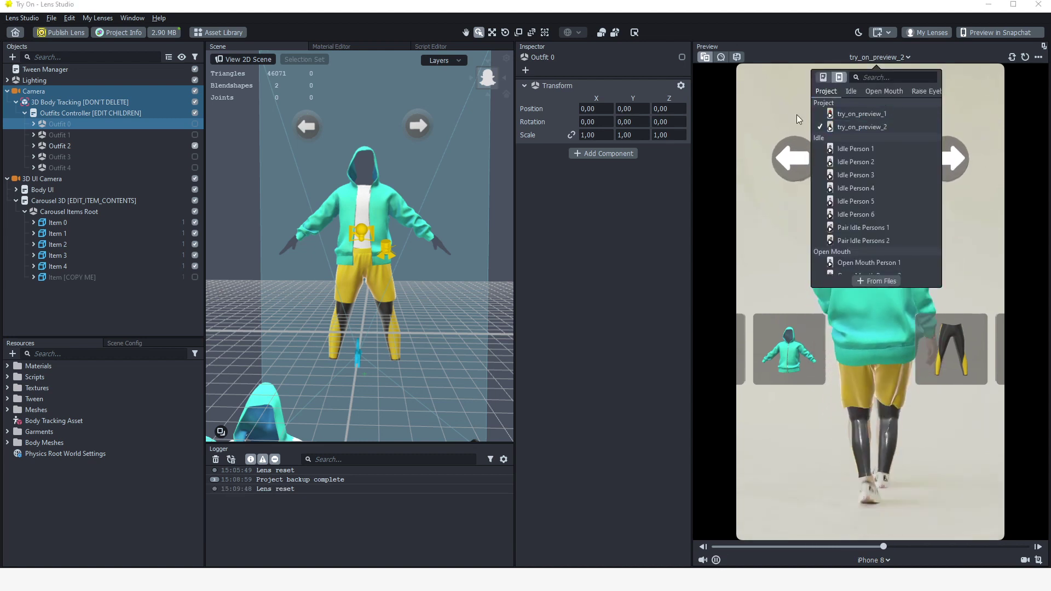
pyautogui.scroll(1, 881, 119)
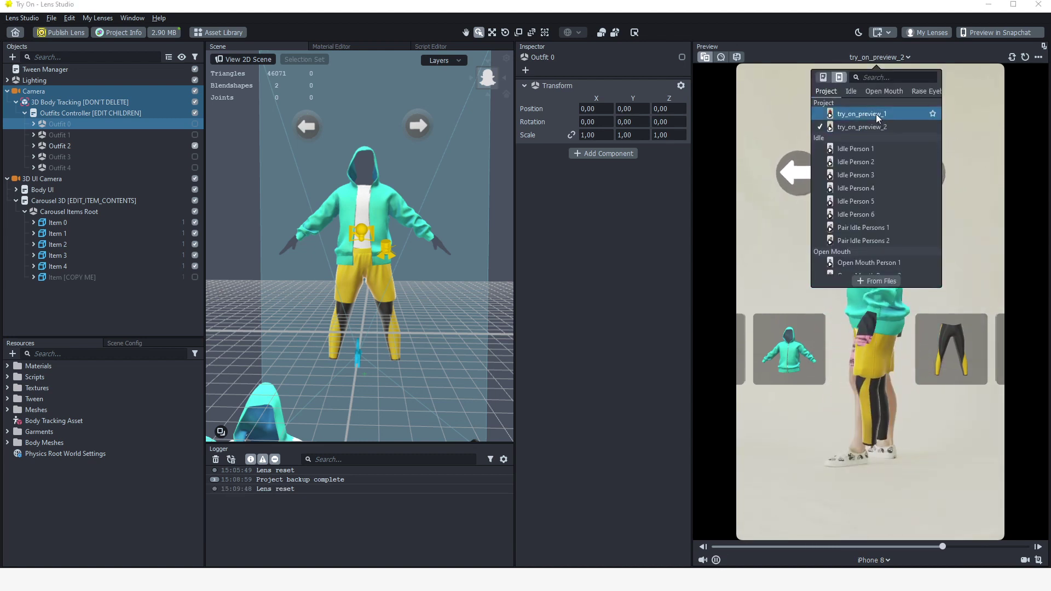
pyautogui.click(877, 115)
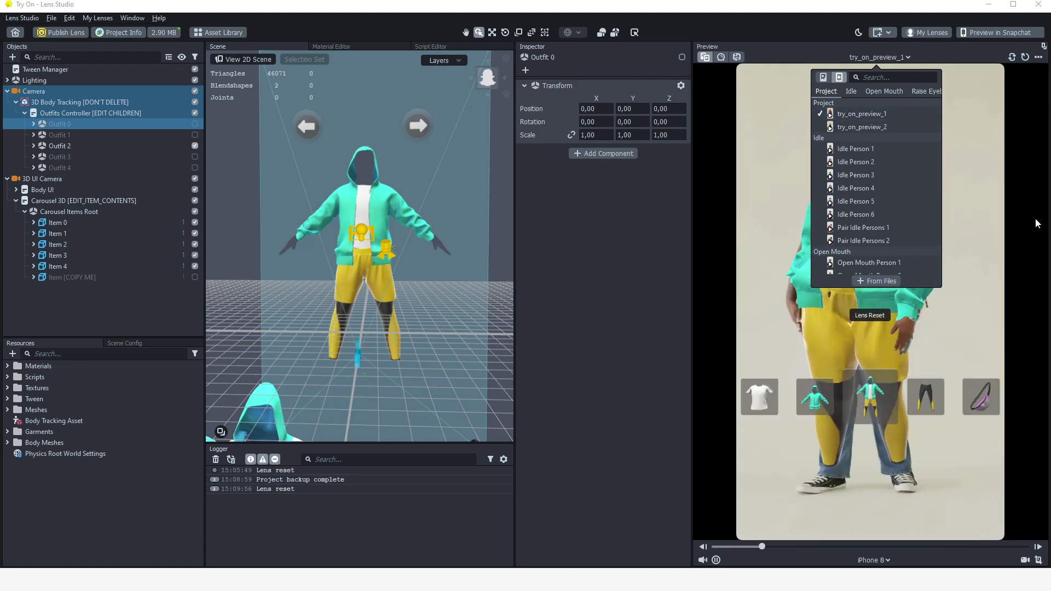
# Set the preview footage back to try_on_preview_2
pyautogui.click(878, 57)
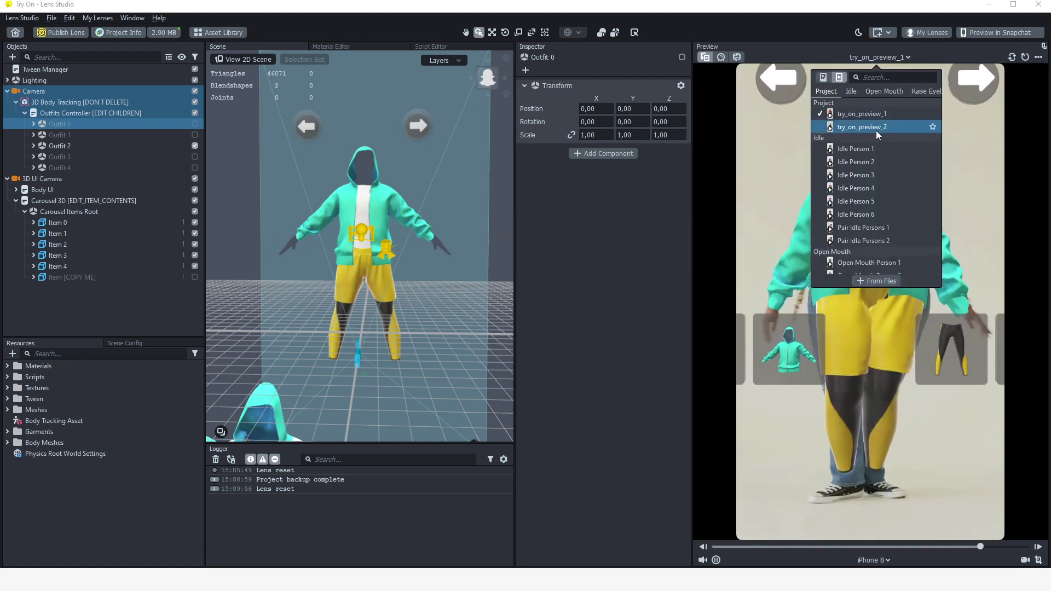
pyautogui.click(862, 126)
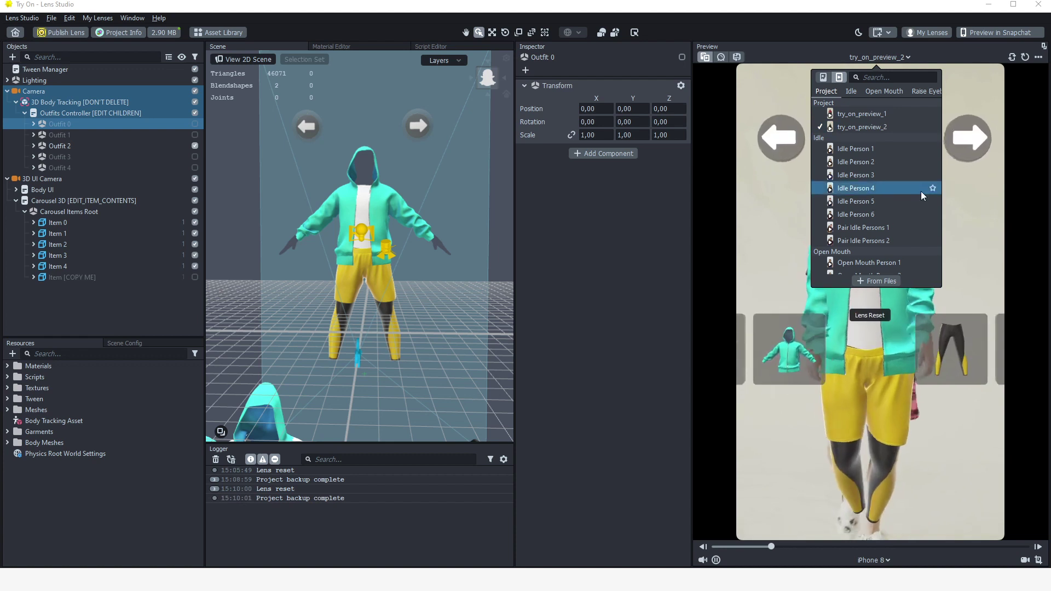
pyautogui.click(1013, 546)
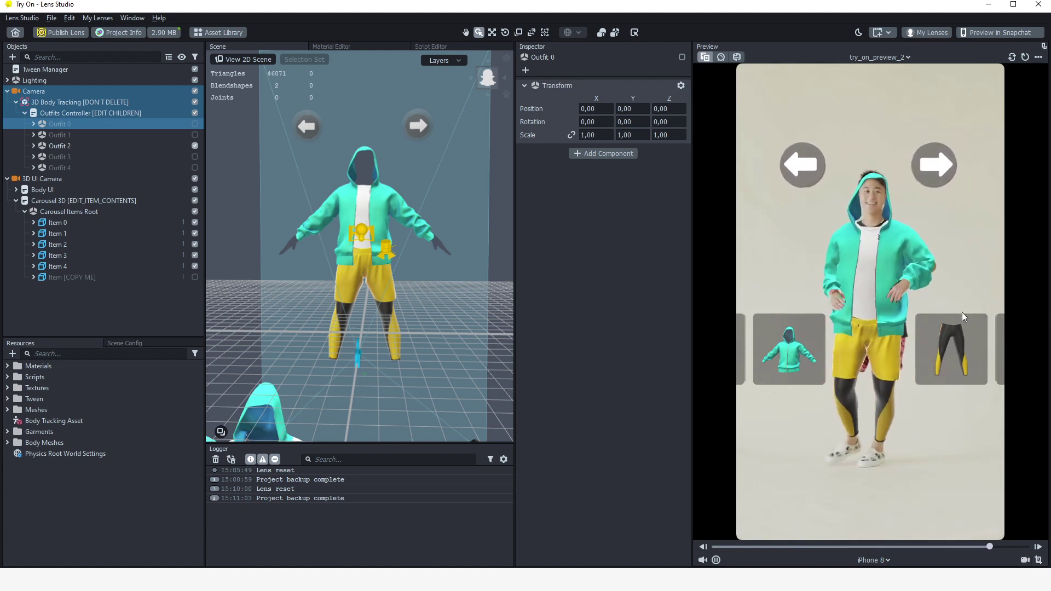
# Try on the black and yellow leggings and the waist bag from the clothing carousel in the preview
pyautogui.click(951, 360)
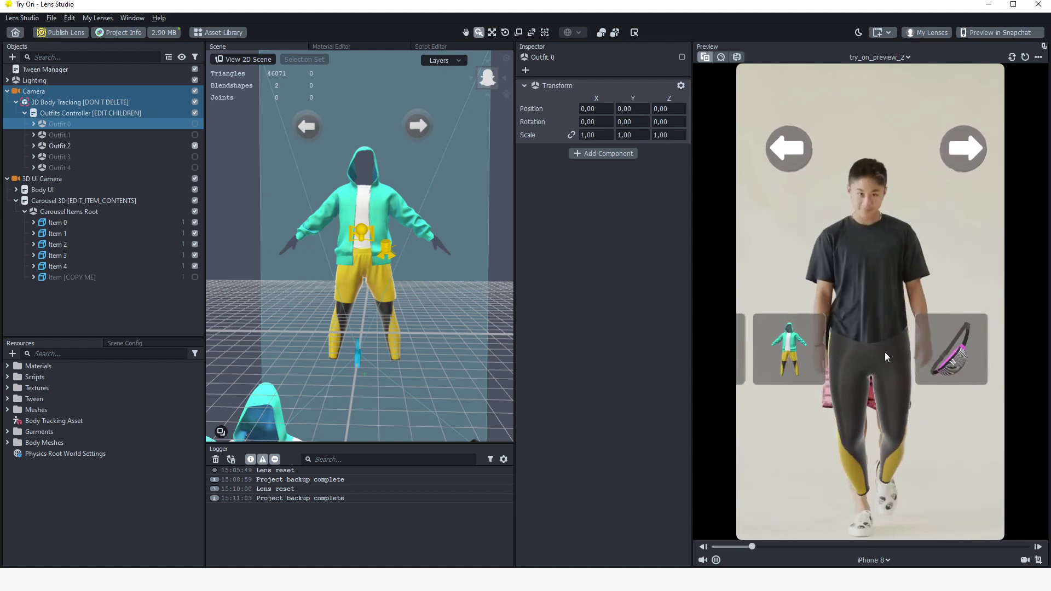
pyautogui.click(962, 355)
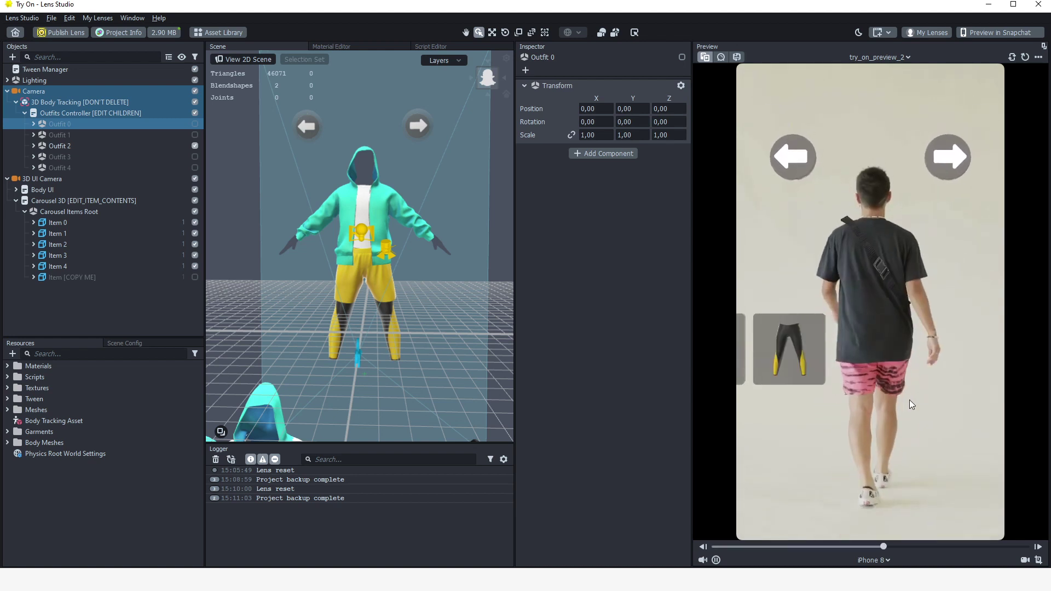
pyautogui.click(1003, 378)
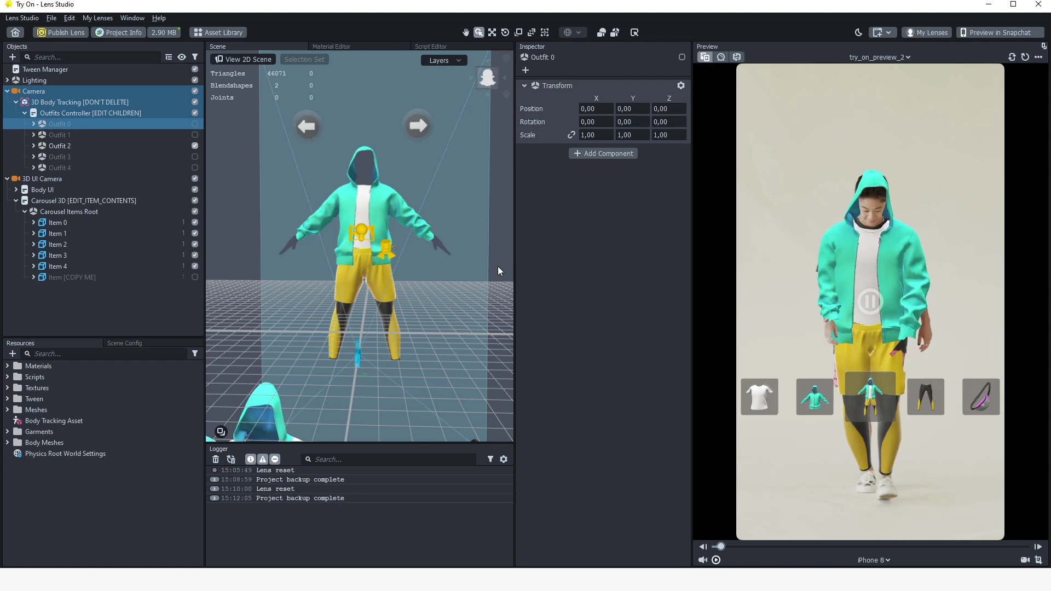
pyautogui.keyDown('alt'); pyautogui.moveTo(497, 266); pyautogui.dragTo(396, 242); pyautogui.keyUp('alt')
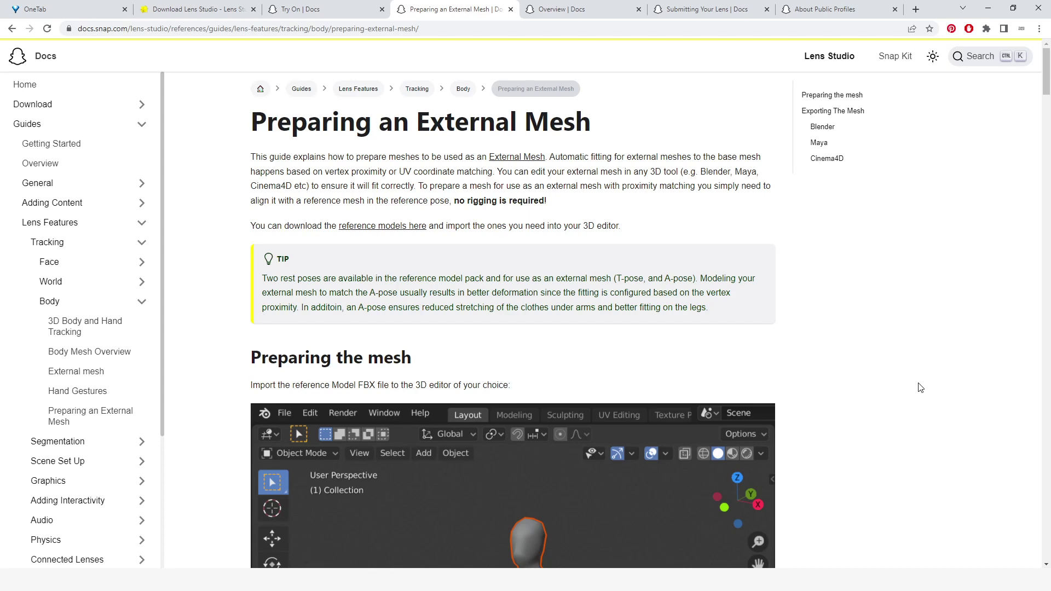
# Read the Preparing an External Mesh guide in the browser, covering the reference models and how to align a mesh to them
pyautogui.scroll(-20, 661, 333)
pyautogui.scroll(15, 659, 333)
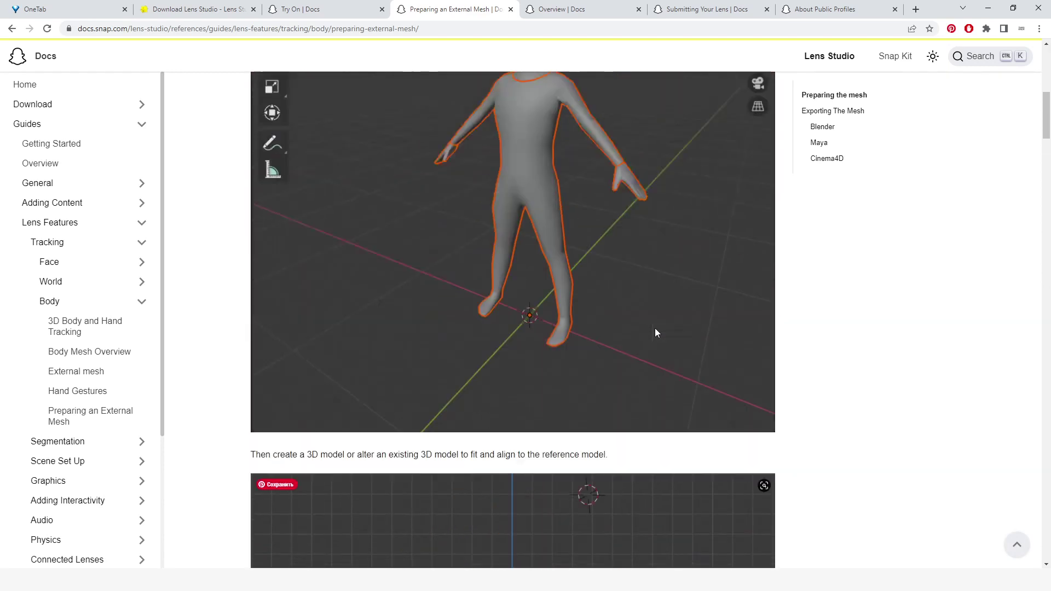
pyautogui.scroll(10, 657, 333)
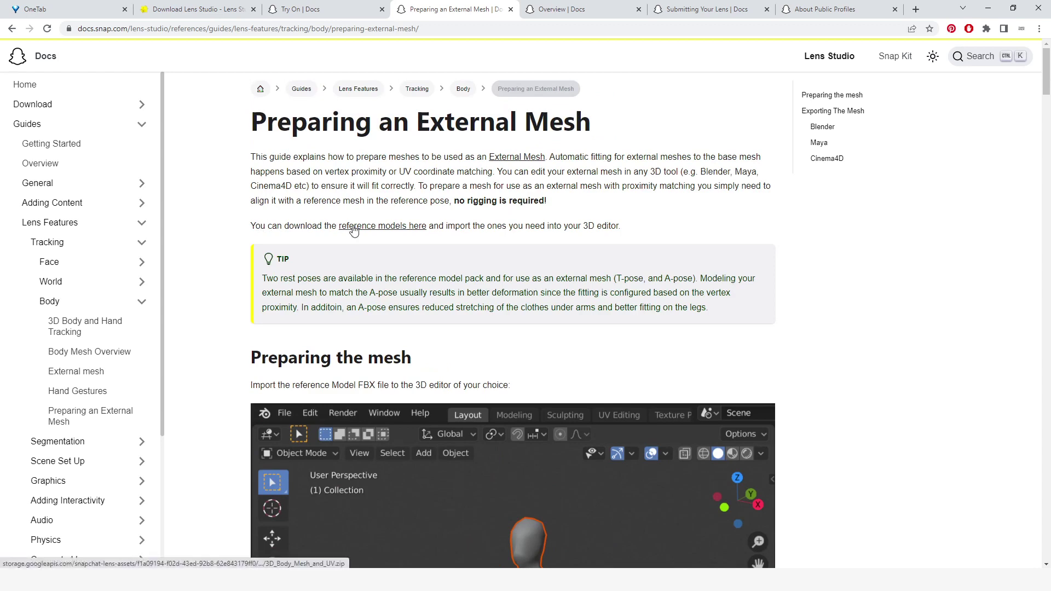
pyautogui.scroll(-8, 609, 312)
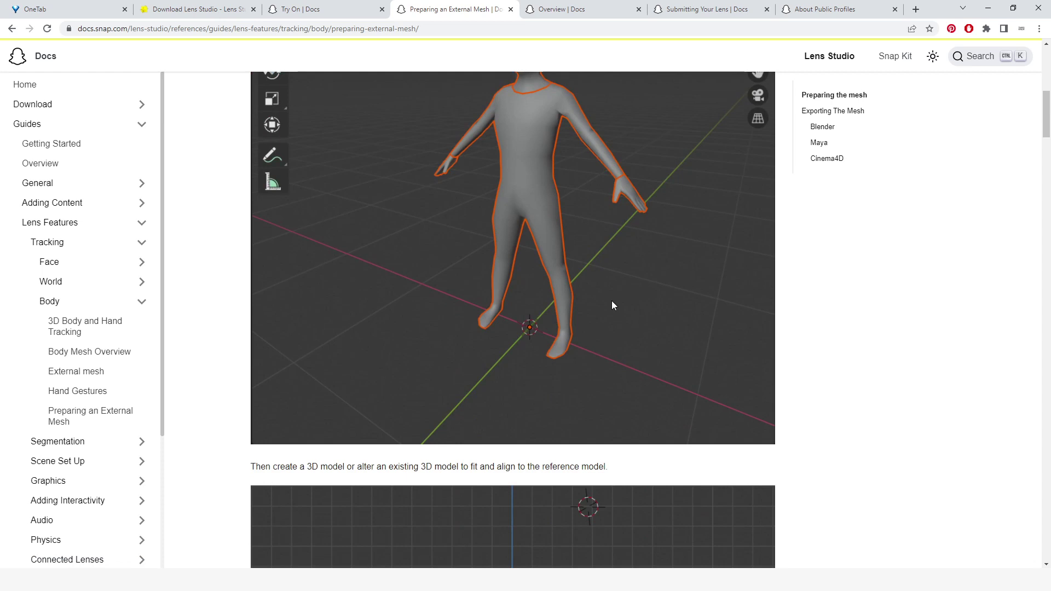
pyautogui.scroll(9, 612, 304)
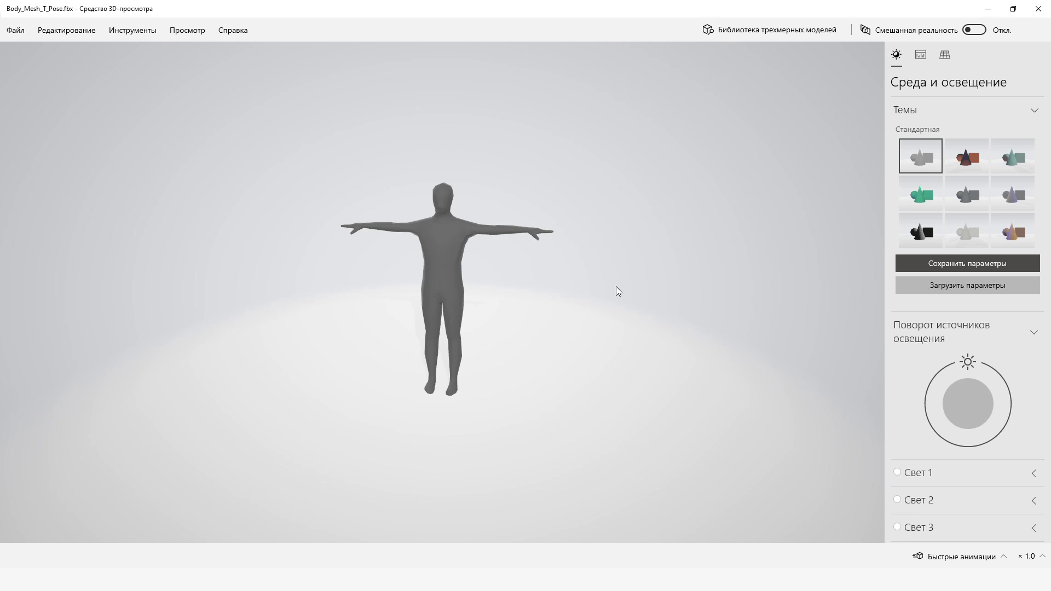
# Switch to CLO and import the Body_Mesh_T_Pose FBX reference body as the avatar, using the default import settings
pyautogui.hotkey('alt', 'Tab')
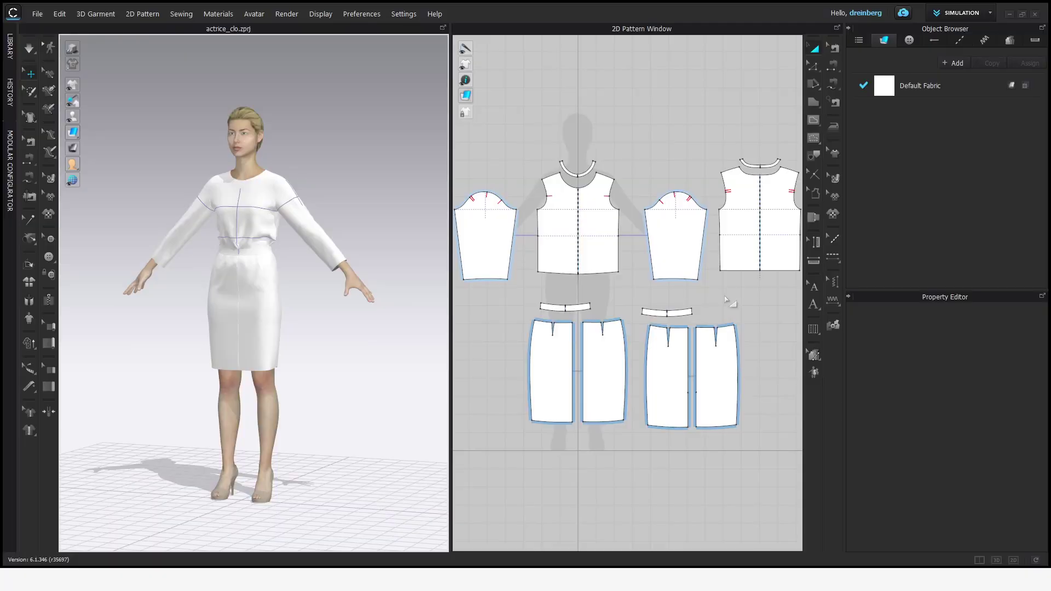
pyautogui.click(37, 15)
pyautogui.moveTo(61, 104)
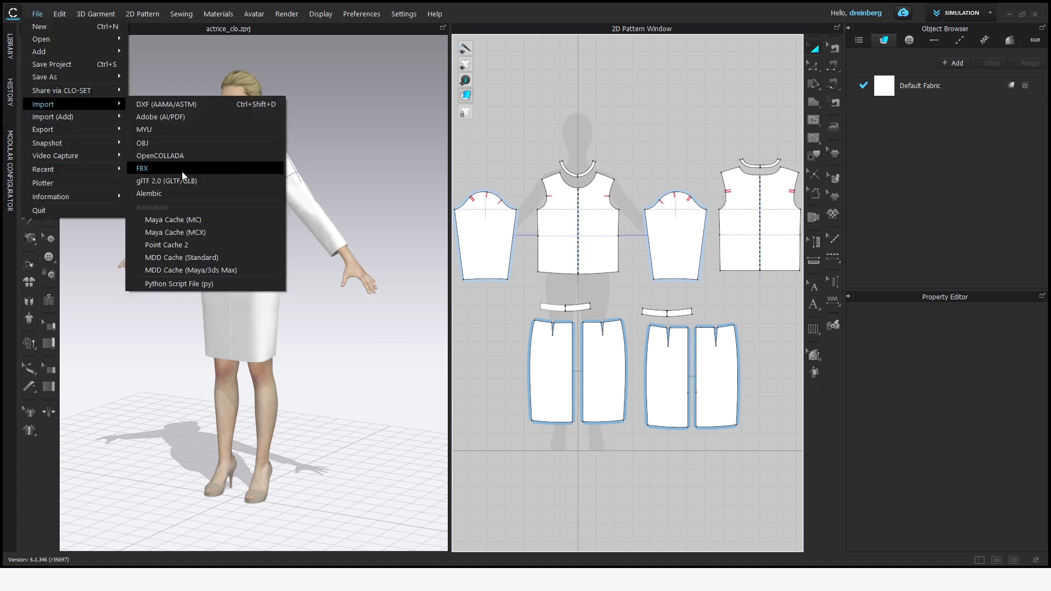
pyautogui.click(183, 172)
pyautogui.click(332, 162)
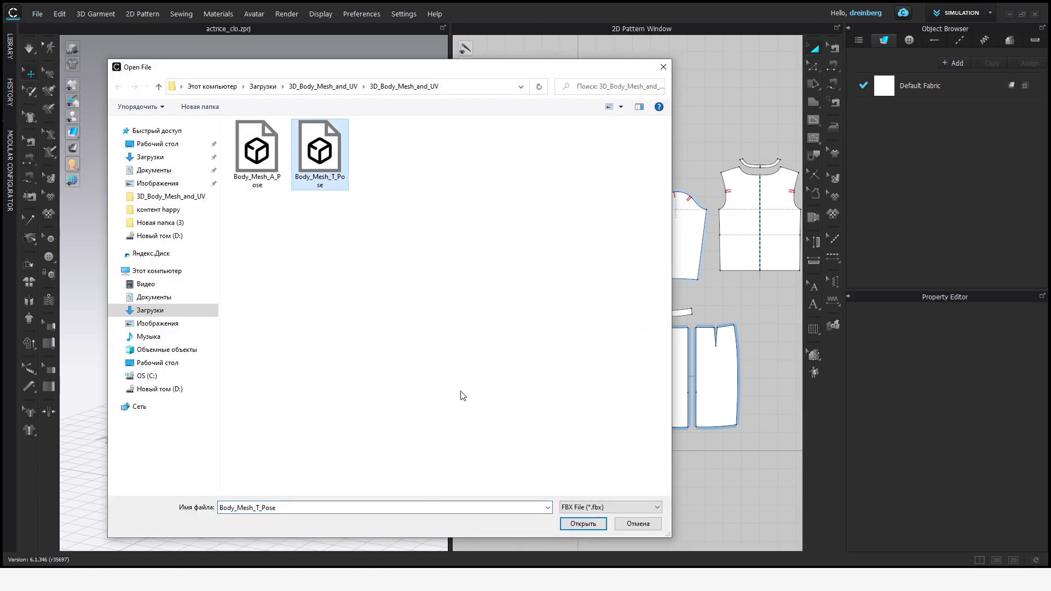
pyautogui.click(576, 527)
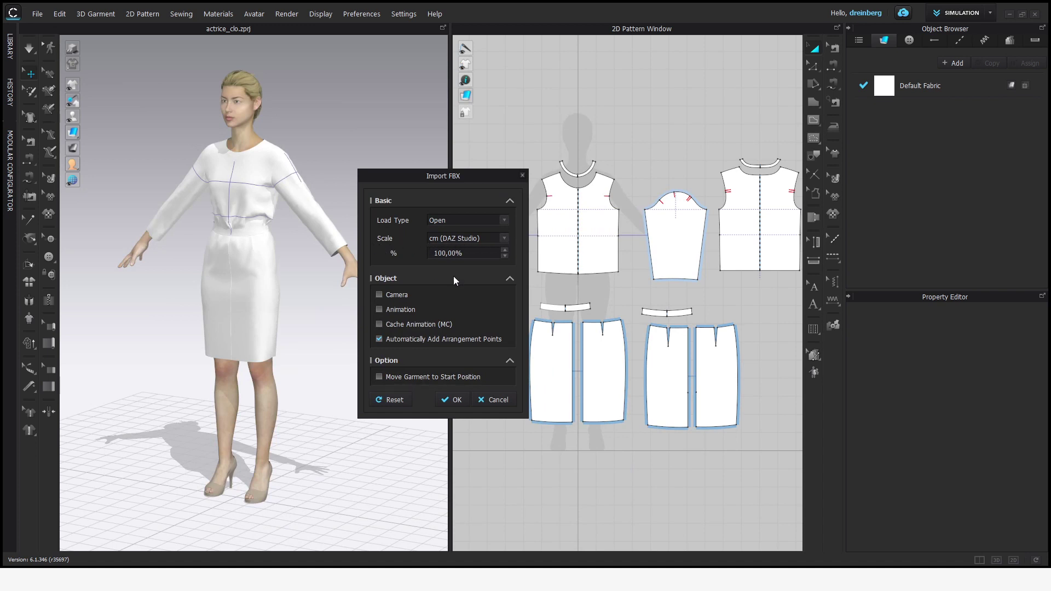
pyautogui.press('Return')
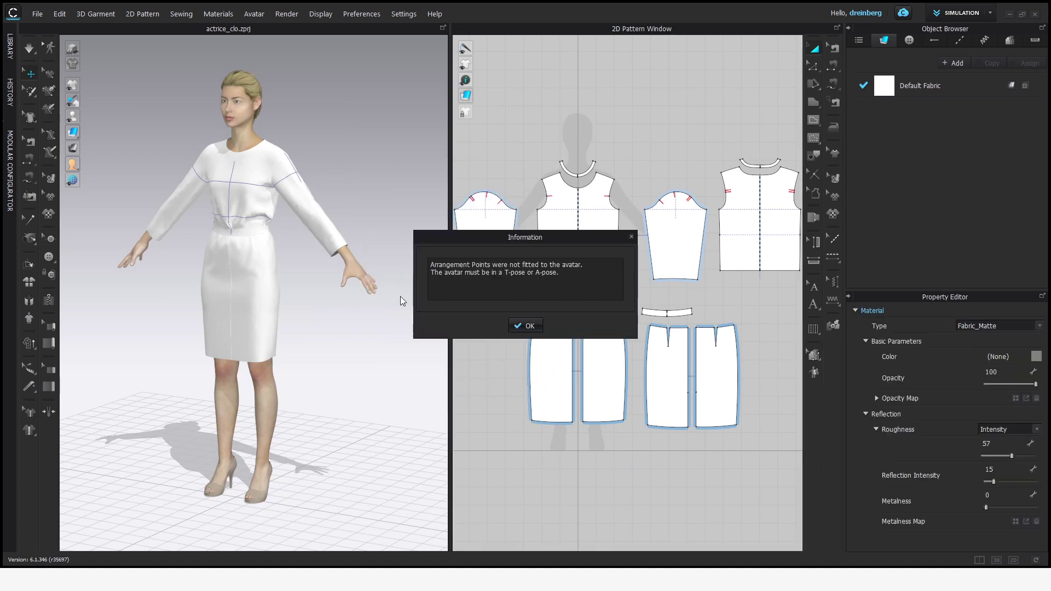
pyautogui.moveTo(567, 236); pyautogui.dragTo(531, 236)
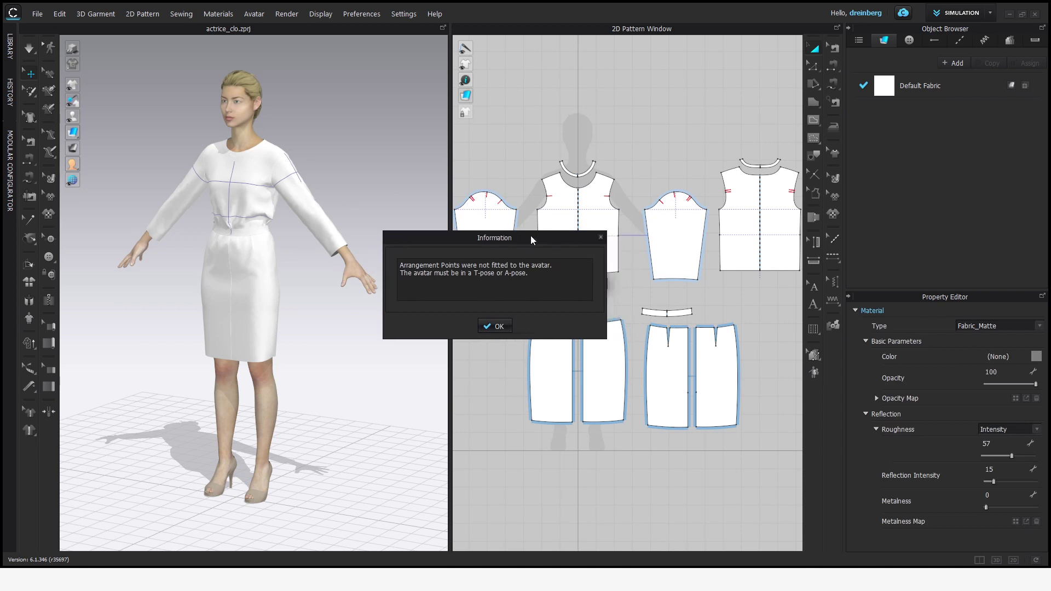
pyautogui.click(499, 326)
pyautogui.scroll(5, 367, 312)
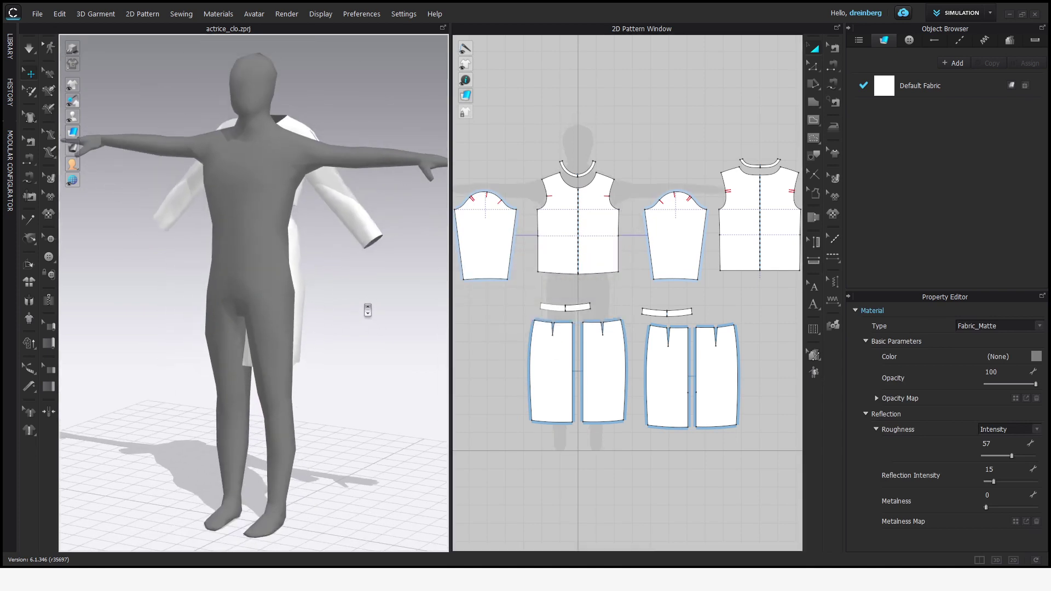
# Display the 3D garment's surface as a mesh on the avatar
pyautogui.scroll(-1, 378, 307)
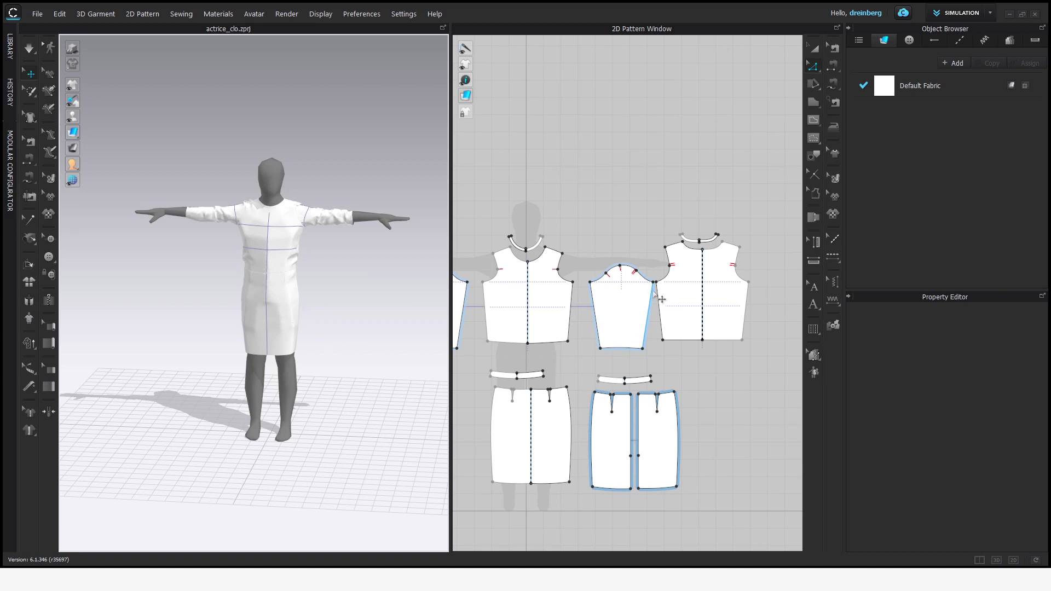
pyautogui.scroll(3, 496, 303)
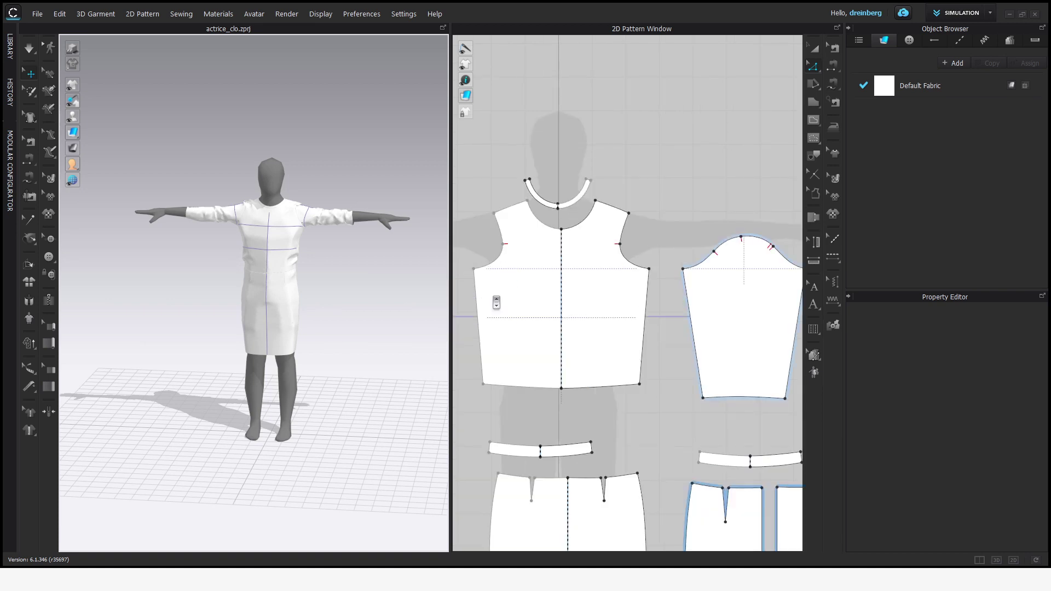
pyautogui.scroll(-4, 545, 291)
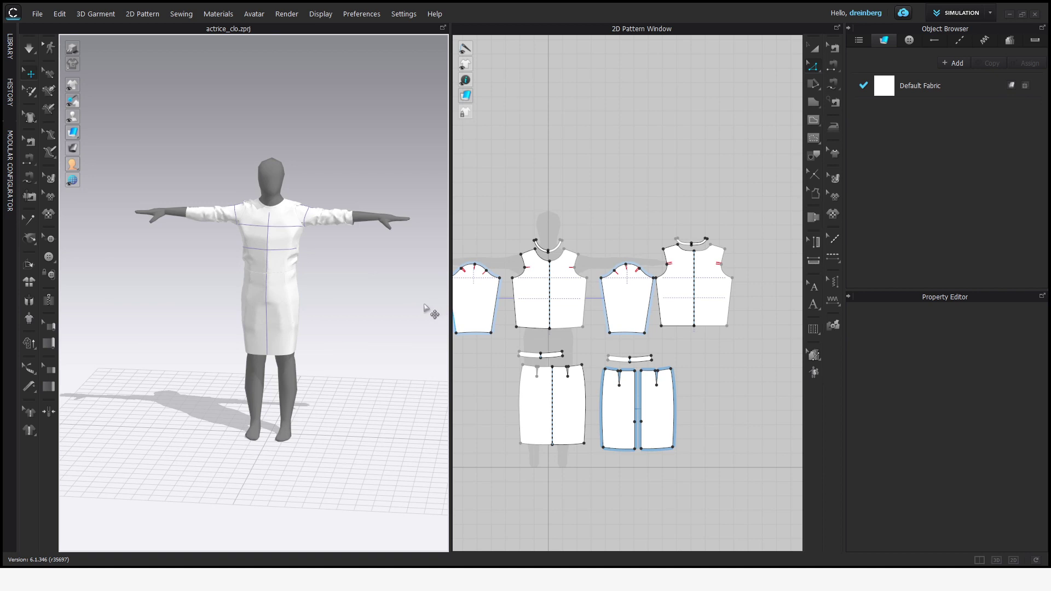
pyautogui.moveTo(72, 132)
pyautogui.click(134, 132)
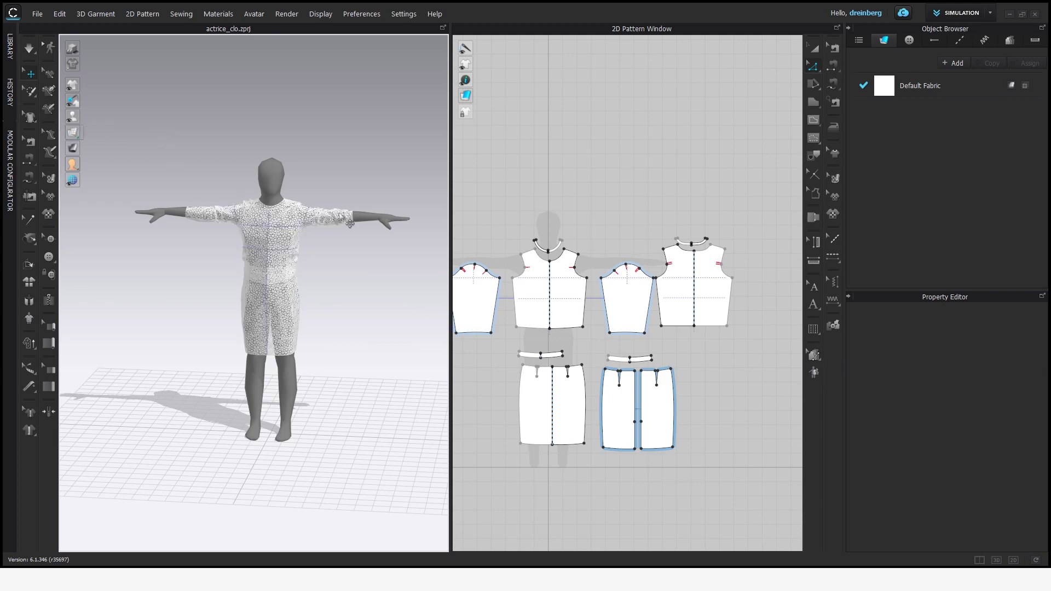
# Examine the garment's mesh density around the avatar and activate the Transform Pattern tool for the 2D patterns
pyautogui.scroll(8, 330, 159)
pyautogui.scroll(-8, 330, 159)
pyautogui.moveTo(176, 232); pyautogui.dragTo(357, 225, button='right')
pyautogui.scroll(-4, 624, 267)
pyautogui.scroll(3, 624, 266)
pyautogui.press('a')
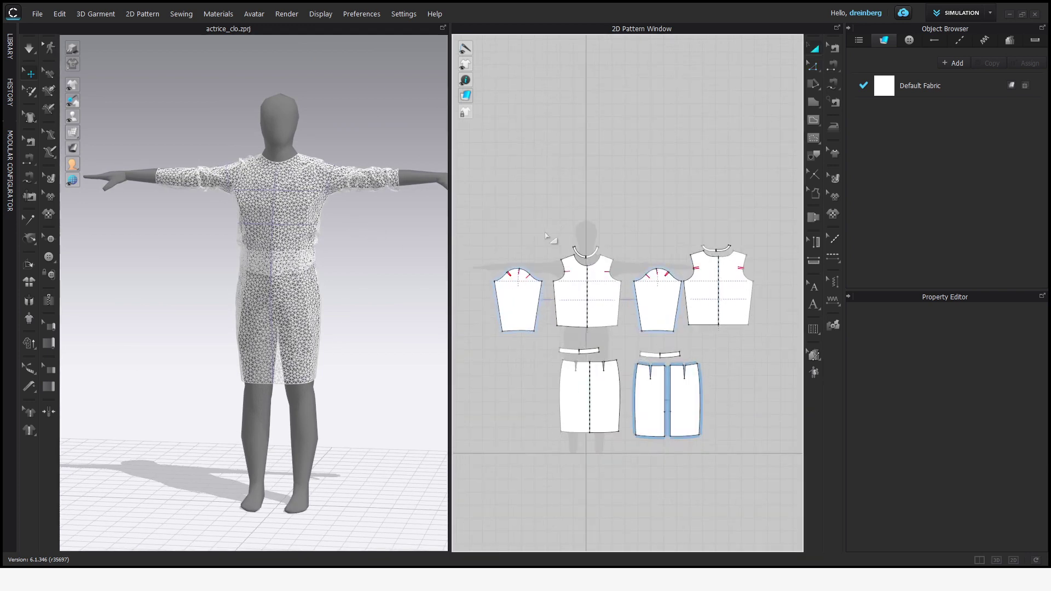
# Select all 2D patterns of the garment and set their mesh type to Quad
pyautogui.moveTo(473, 203); pyautogui.dragTo(798, 479)
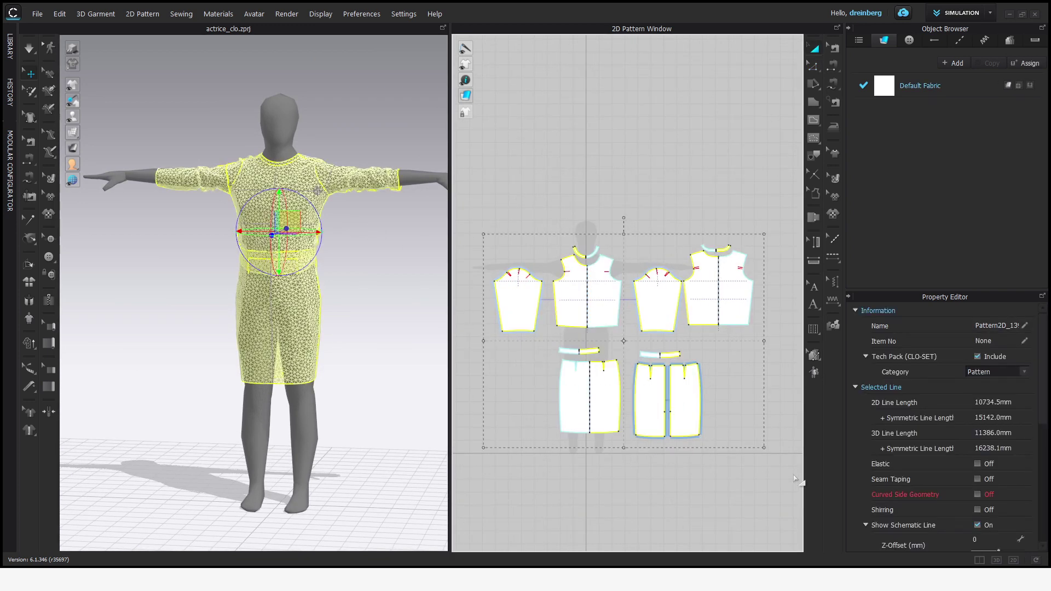
pyautogui.scroll(-5, 1031, 418)
pyautogui.click(856, 543)
pyautogui.scroll(-2, 929, 524)
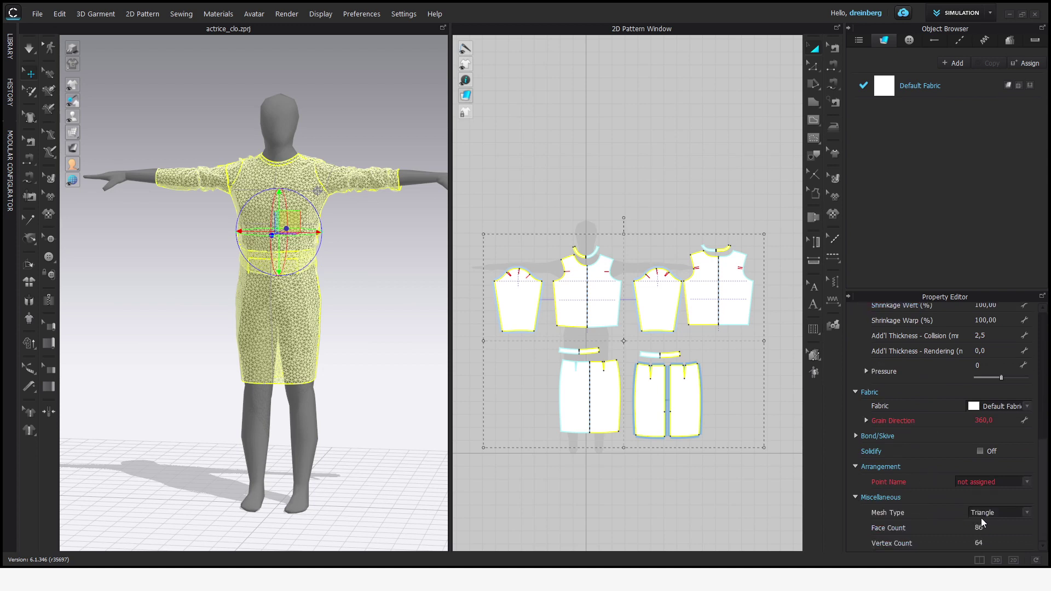
pyautogui.click(1016, 512)
pyautogui.click(1012, 529)
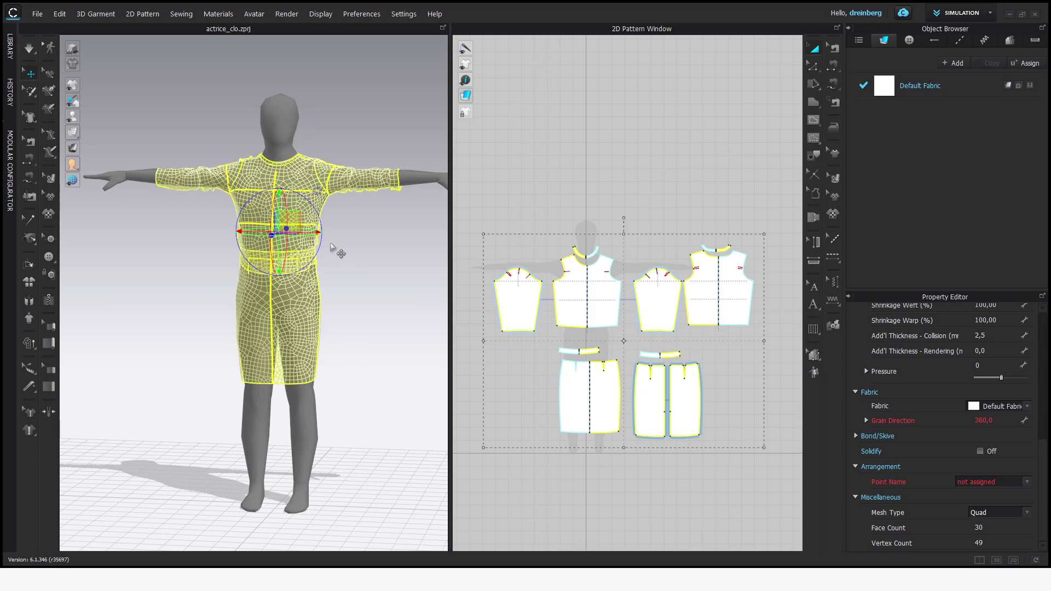
# Simulate the quad-meshed garment on the avatar, tugging at the sleeve to settle the cloth, and deselect the patterns
pyautogui.scroll(5, 418, 218)
pyautogui.moveTo(418, 218); pyautogui.dragTo(373, 267, button='right')
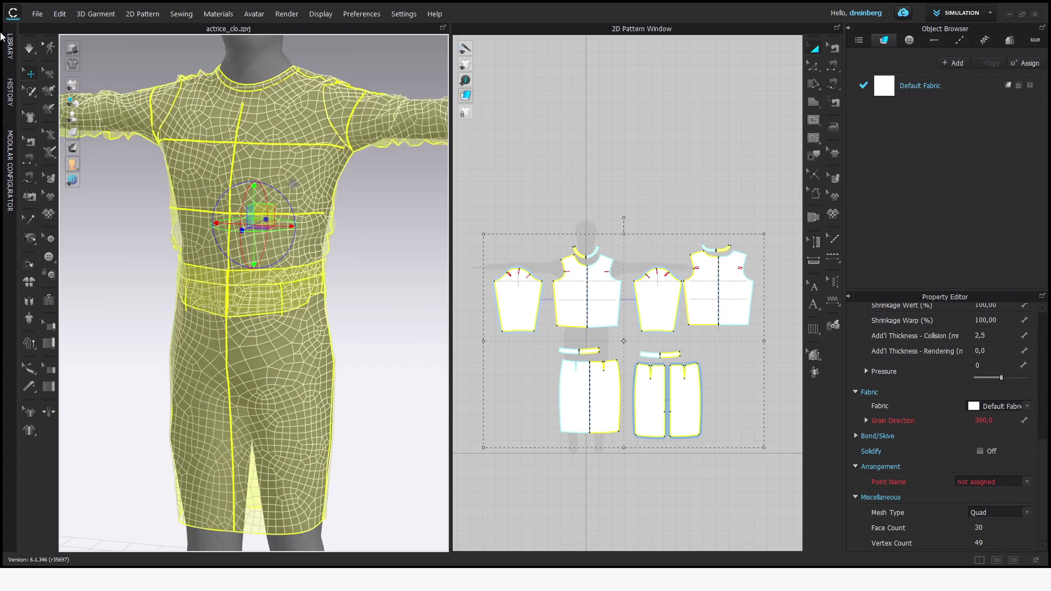
pyautogui.click(31, 50)
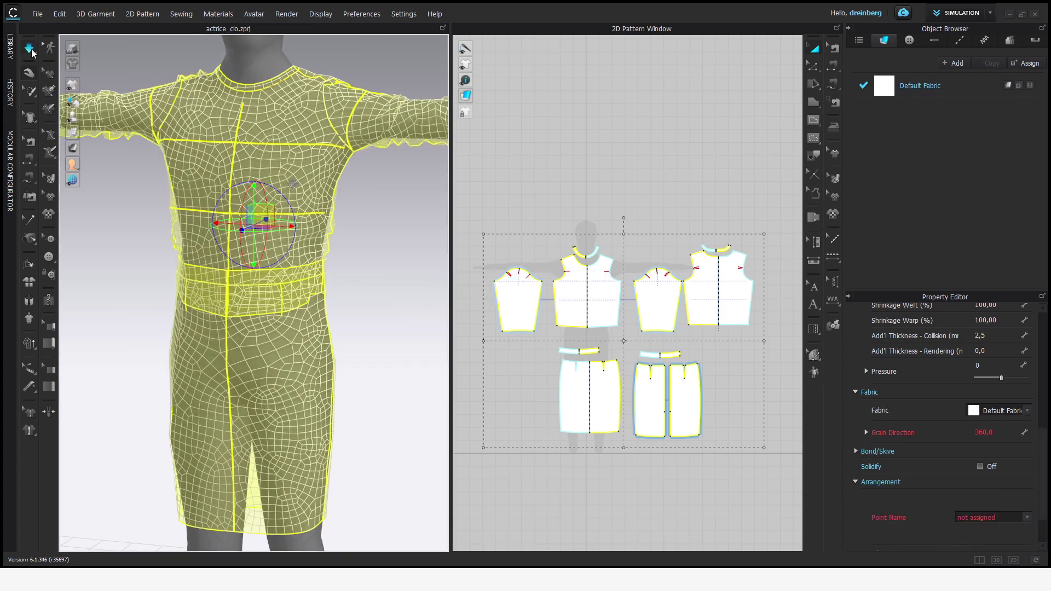
pyautogui.scroll(-4, 336, 221)
pyautogui.scroll(-2, 336, 221)
pyautogui.moveTo(364, 207)
pyautogui.mouseDown()
pyautogui.moveTo(325, 214)
pyautogui.moveTo(352, 218)
pyautogui.mouseUp()
pyautogui.moveTo(352, 218); pyautogui.dragTo(390, 216, button='right')
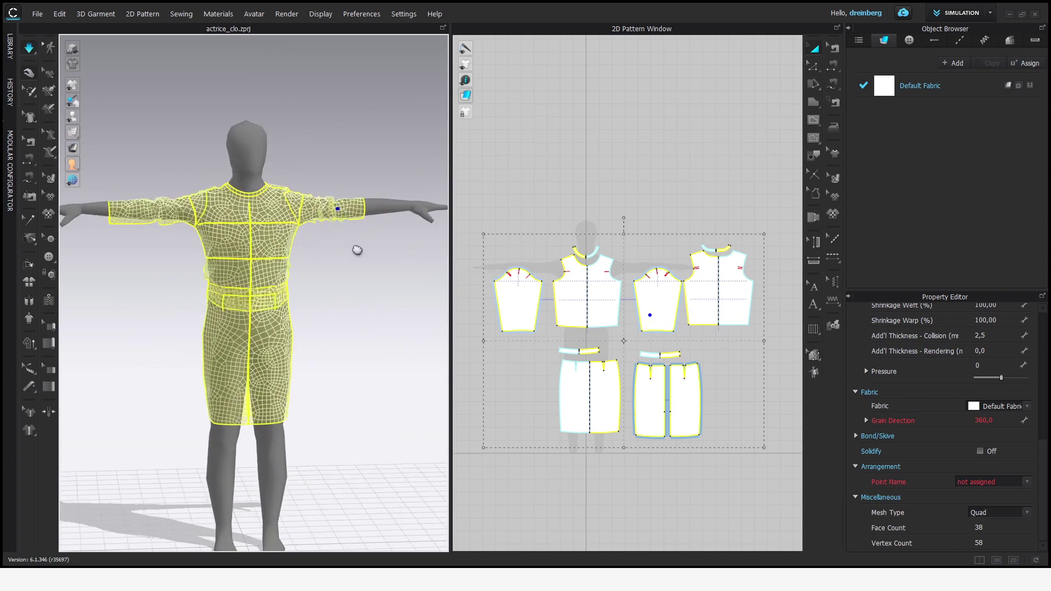
pyautogui.click(356, 248)
# Switch to the UV Editor and lay out the bodice pieces above the skirt pieces, setting the neckline and waistband strips aside
pyautogui.click(955, 17)
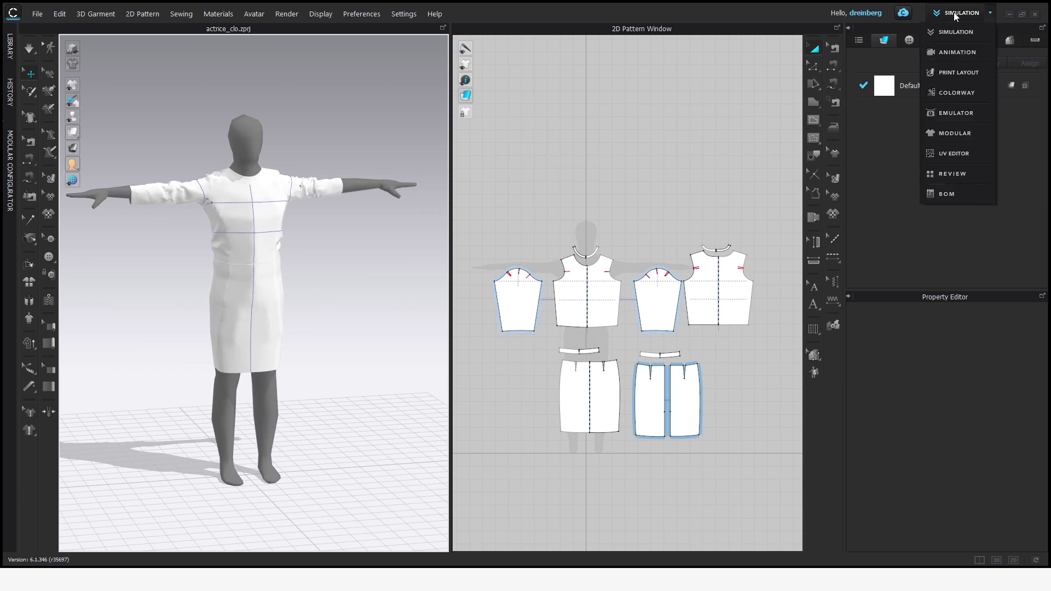
pyautogui.click(956, 153)
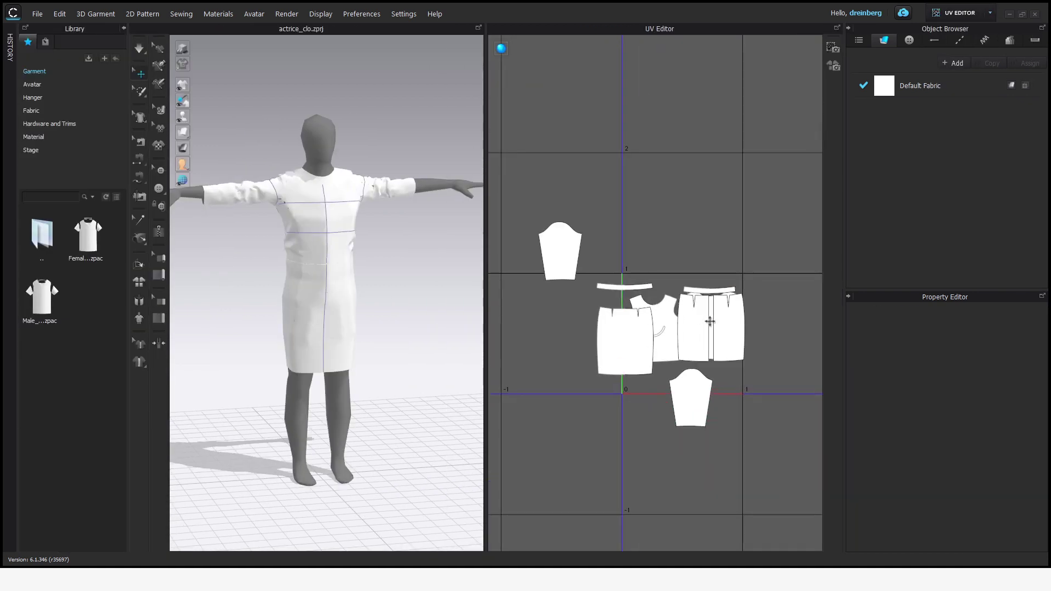
pyautogui.click(705, 323)
pyautogui.moveTo(723, 227); pyautogui.dragTo(798, 244)
pyautogui.click(635, 312)
pyautogui.moveTo(763, 383); pyautogui.dragTo(710, 312)
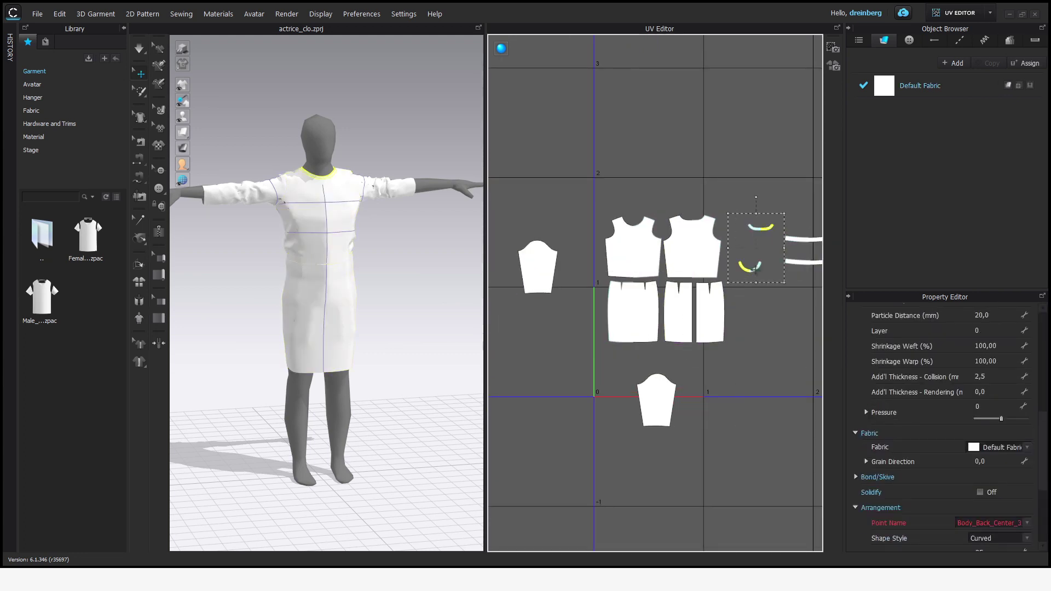
# Stack the sleeves beside the back pieces, with the waistbands beneath the skirt and the neckline strips beneath the lower sleeve
pyautogui.moveTo(537, 267); pyautogui.dragTo(741, 244)
pyautogui.moveTo(657, 399); pyautogui.dragTo(745, 299)
pyautogui.moveTo(802, 242); pyautogui.dragTo(639, 349)
pyautogui.moveTo(761, 317); pyautogui.dragTo(689, 357)
pyautogui.click(796, 321)
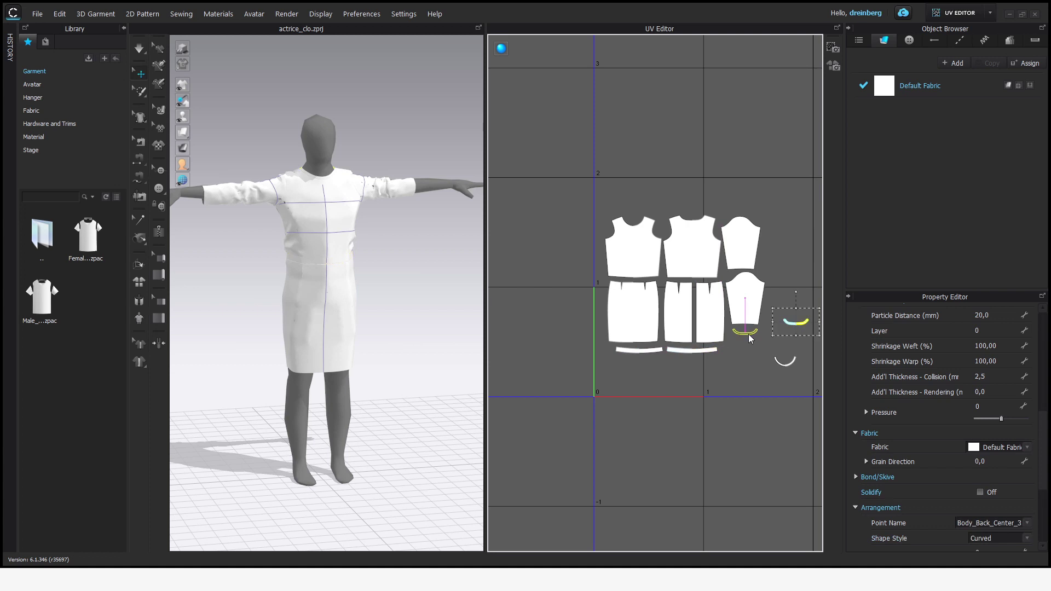
pyautogui.moveTo(797, 322); pyautogui.dragTo(745, 343)
# Adjust the front waistband and front skirt pieces in the UV layout to keep them clear of each other
pyautogui.scroll(5, 687, 288)
pyautogui.moveTo(571, 440); pyautogui.dragTo(571, 441)
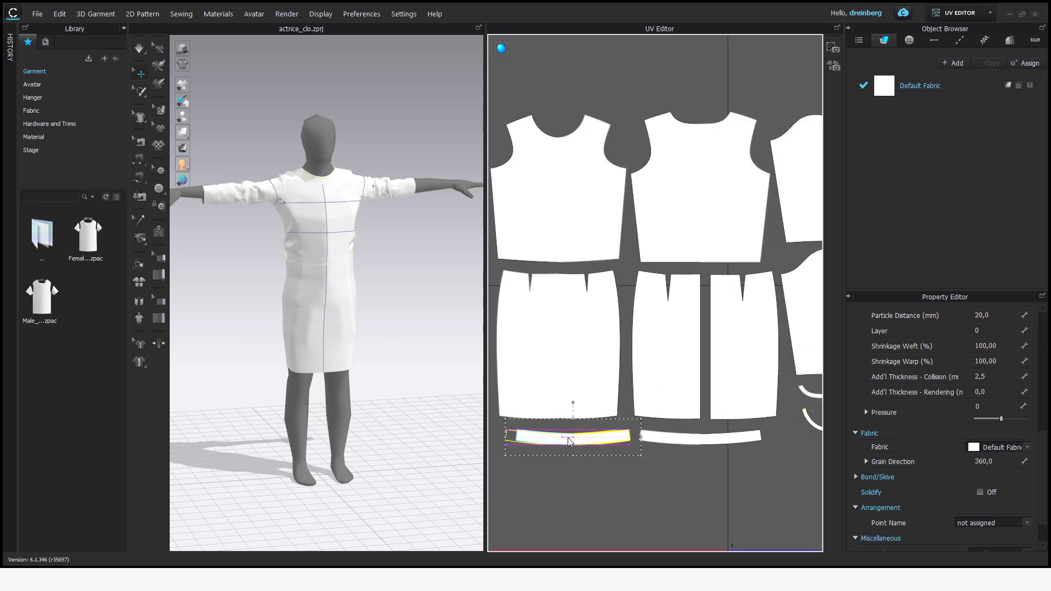
pyautogui.scroll(-5, 627, 368)
pyautogui.moveTo(607, 399); pyautogui.dragTo(608, 432)
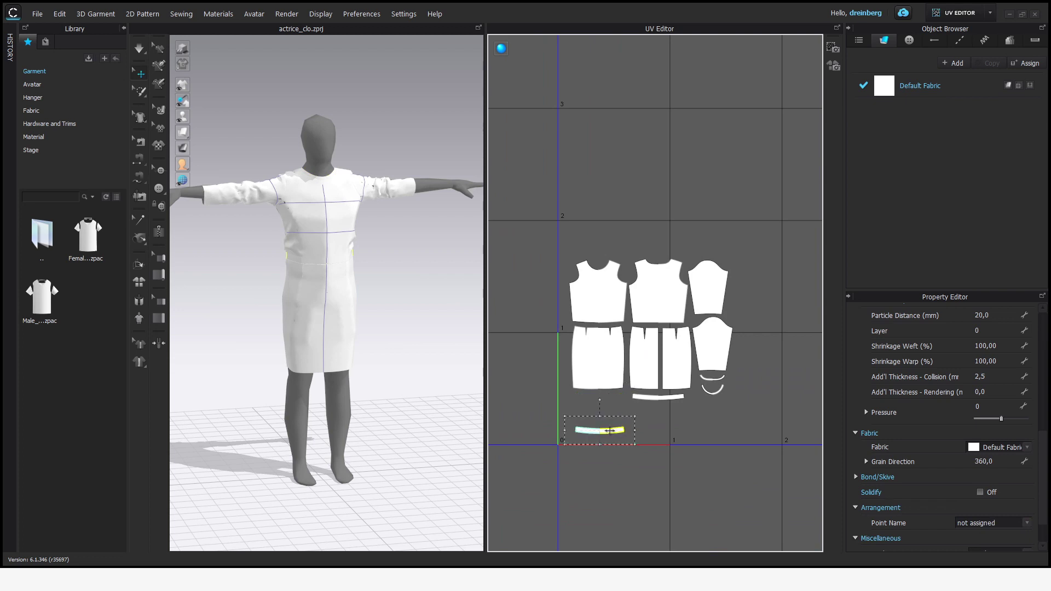
pyautogui.click(588, 352)
pyautogui.moveTo(601, 355)
pyautogui.mouseDown()
pyautogui.moveTo(606, 313)
pyautogui.moveTo(601, 354)
pyautogui.moveTo(598, 345)
pyautogui.mouseUp()
# Fine-tune the gaps around the upper sleeve and the back bodice piece in the UV layout
pyautogui.scroll(3, 605, 313)
pyautogui.scroll(-1, 598, 345)
pyautogui.scroll(4, 612, 320)
pyautogui.scroll(-4, 603, 305)
pyautogui.click(788, 240)
pyautogui.scroll(3, 755, 263)
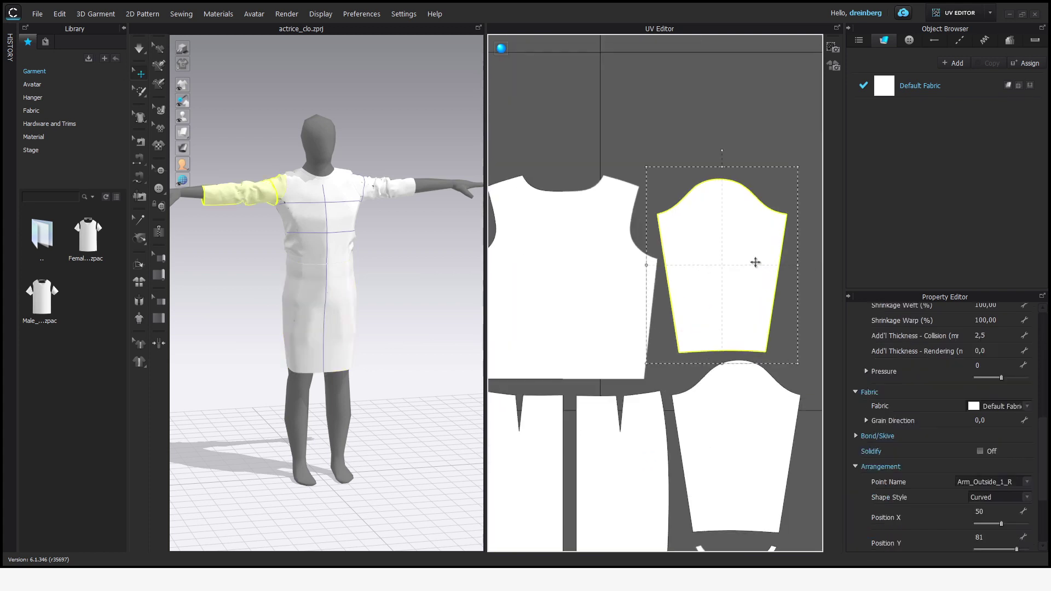
pyautogui.moveTo(729, 270); pyautogui.dragTo(734, 270)
pyautogui.scroll(-3, 700, 277)
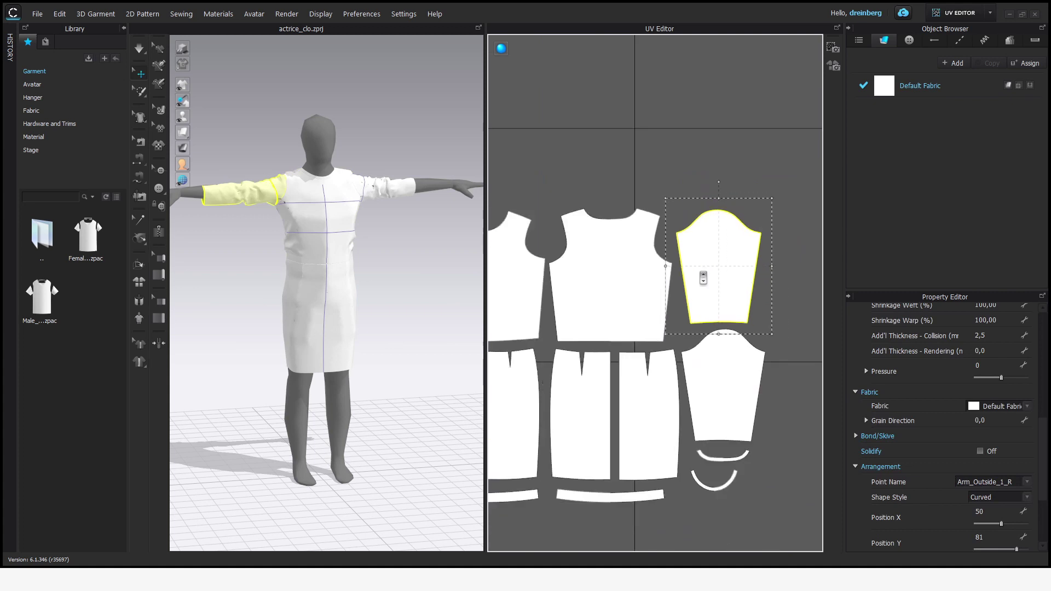
pyautogui.click(615, 281)
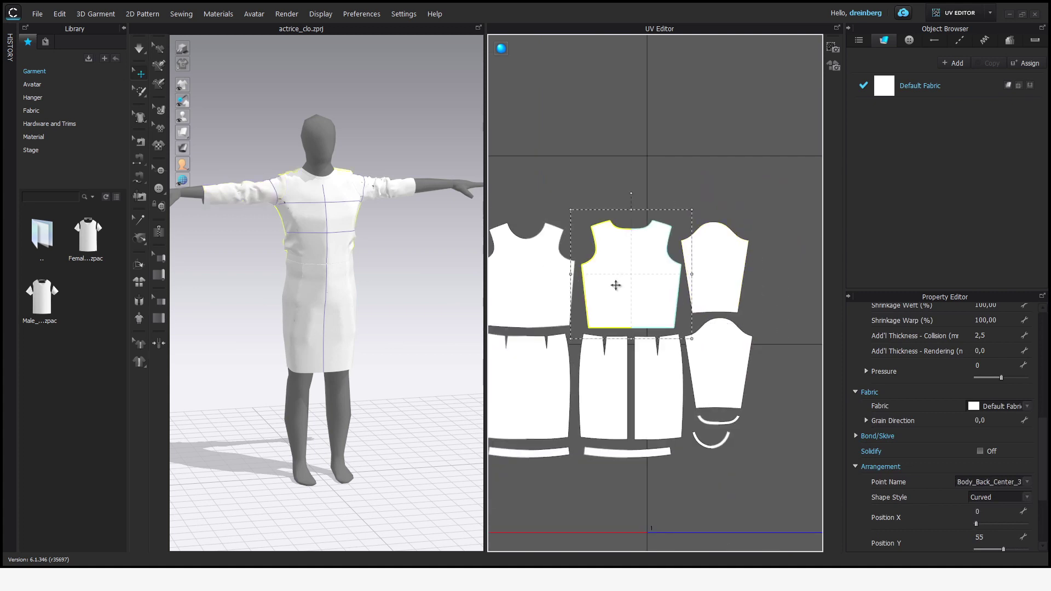
pyautogui.moveTo(617, 284); pyautogui.dragTo(615, 284)
pyautogui.scroll(-2, 778, 403)
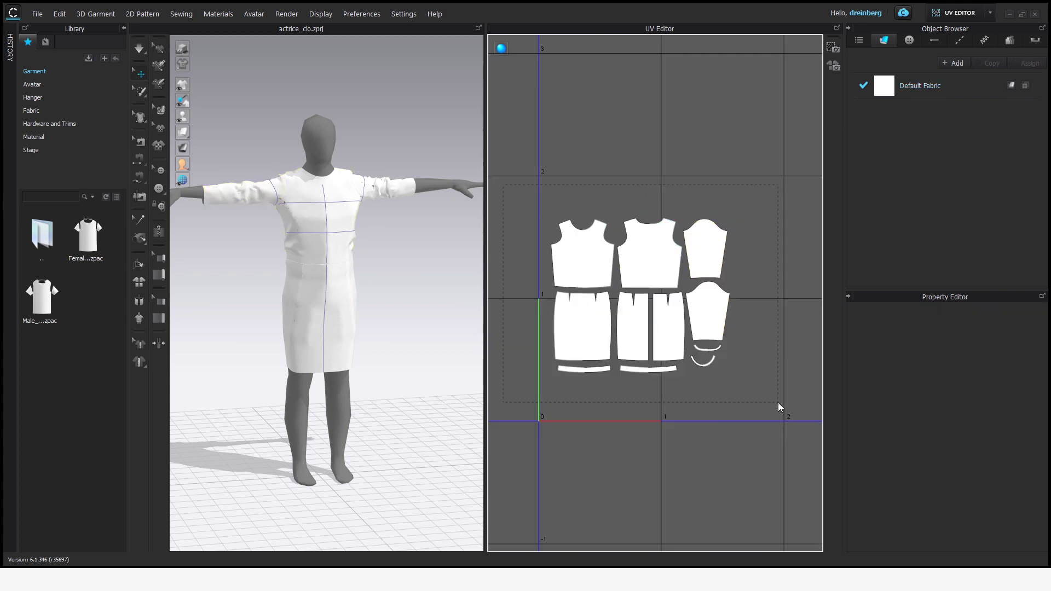
# Fit all UV pieces to the 0-1 space using the relative UV Coordinate option with 0.015 spacing
pyautogui.hotkey('ctrl', 'a')
pyautogui.rightClick(657, 270)
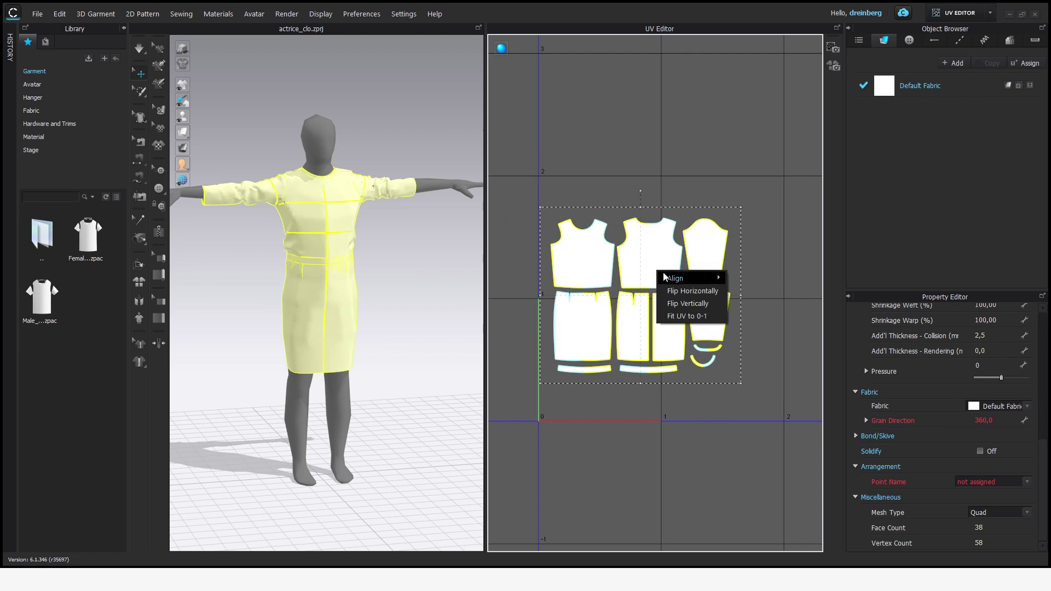
pyautogui.moveTo(677, 280)
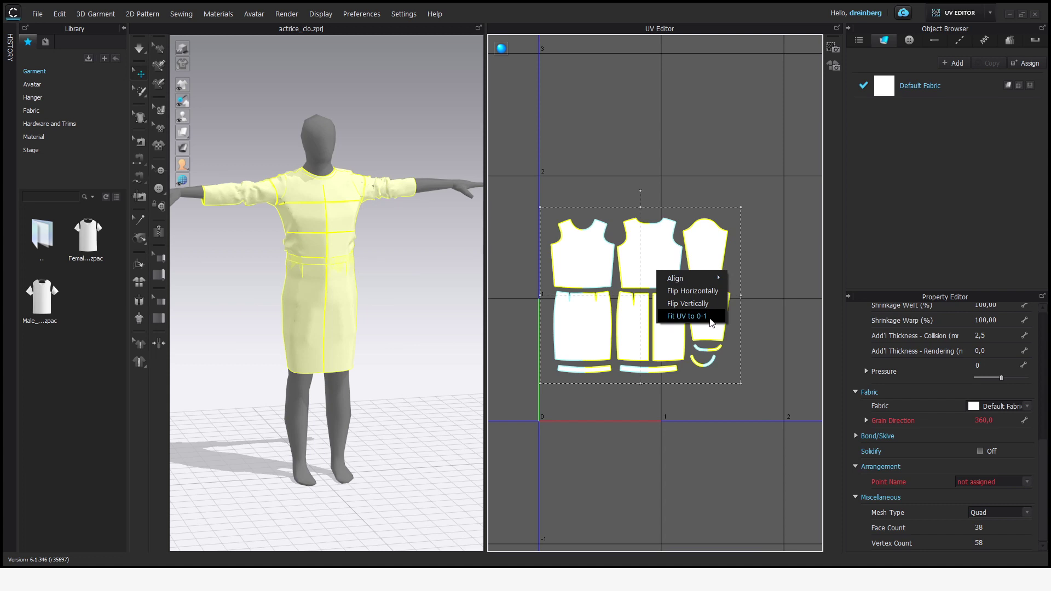
pyautogui.click(711, 317)
pyautogui.click(545, 258)
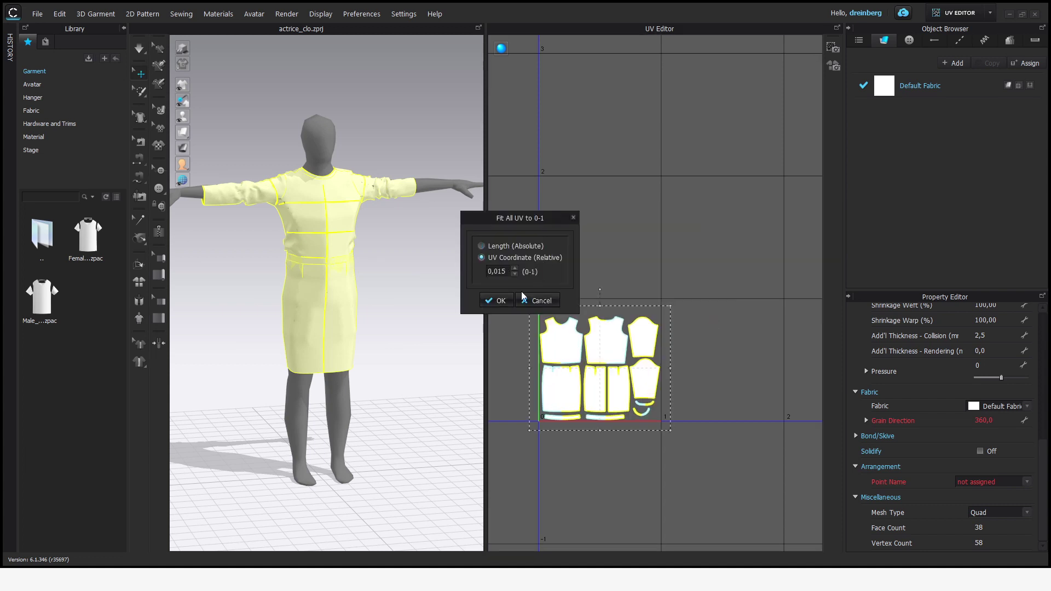
pyautogui.click(495, 300)
pyautogui.click(642, 436)
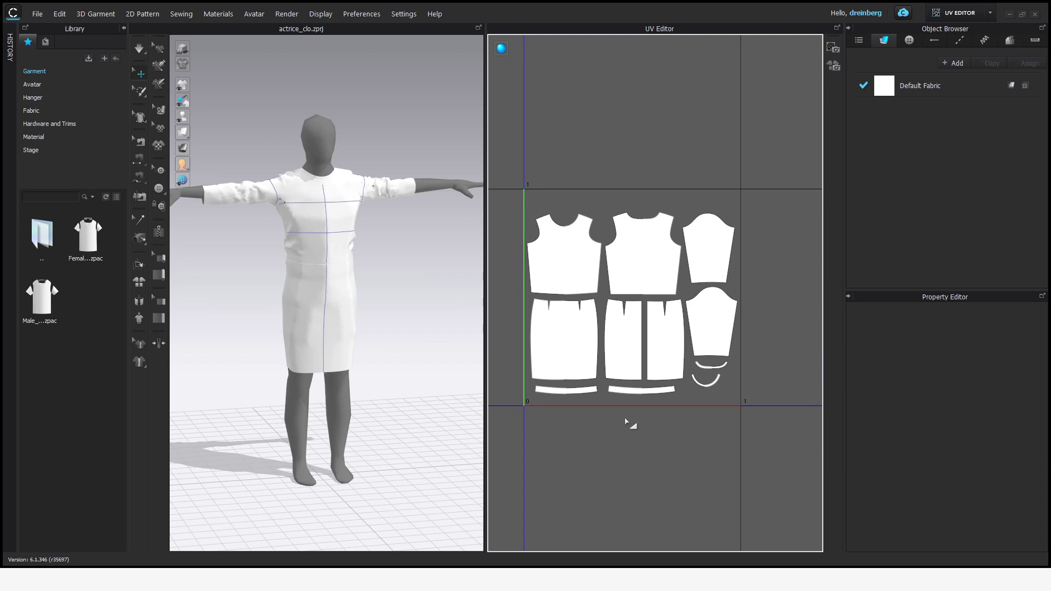
# Return to the Simulation workspace and bring all the 2D patterns into view
pyautogui.click(966, 13)
pyautogui.click(952, 32)
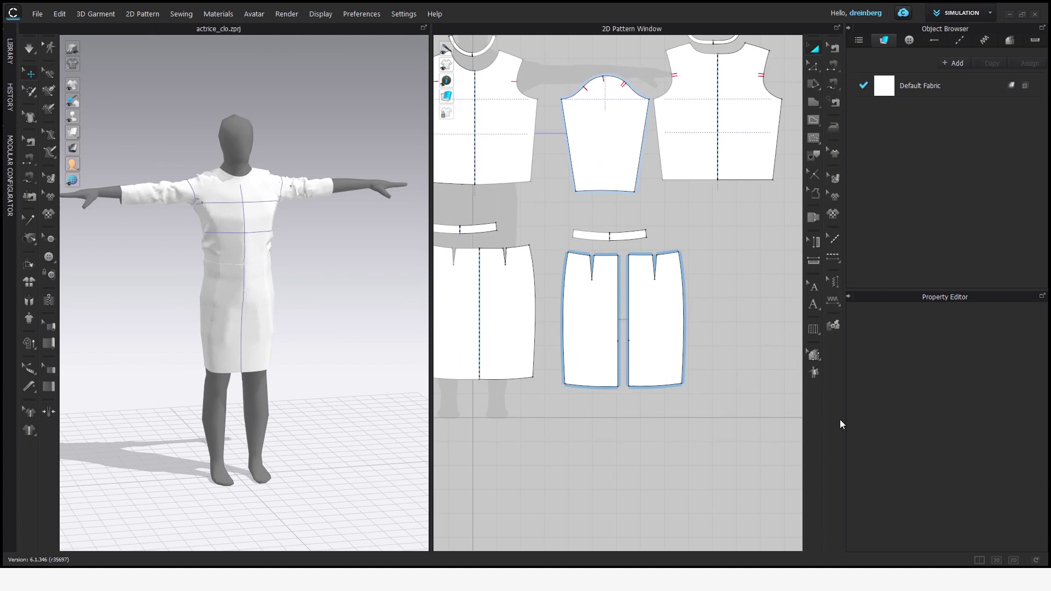
pyautogui.scroll(3, 635, 395)
pyautogui.scroll(-4, 634, 395)
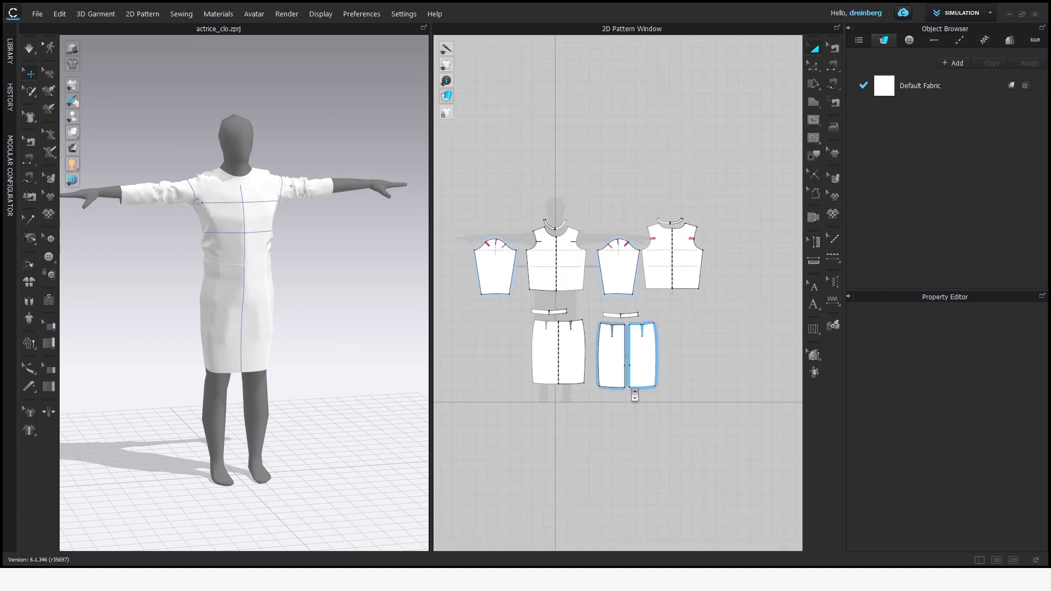
# Select all patterns and export the garment as FBX: single object, welded, thin, unified UV coordinates at 2048 pixels, scale in cm
pyautogui.moveTo(450, 189); pyautogui.dragTo(751, 416)
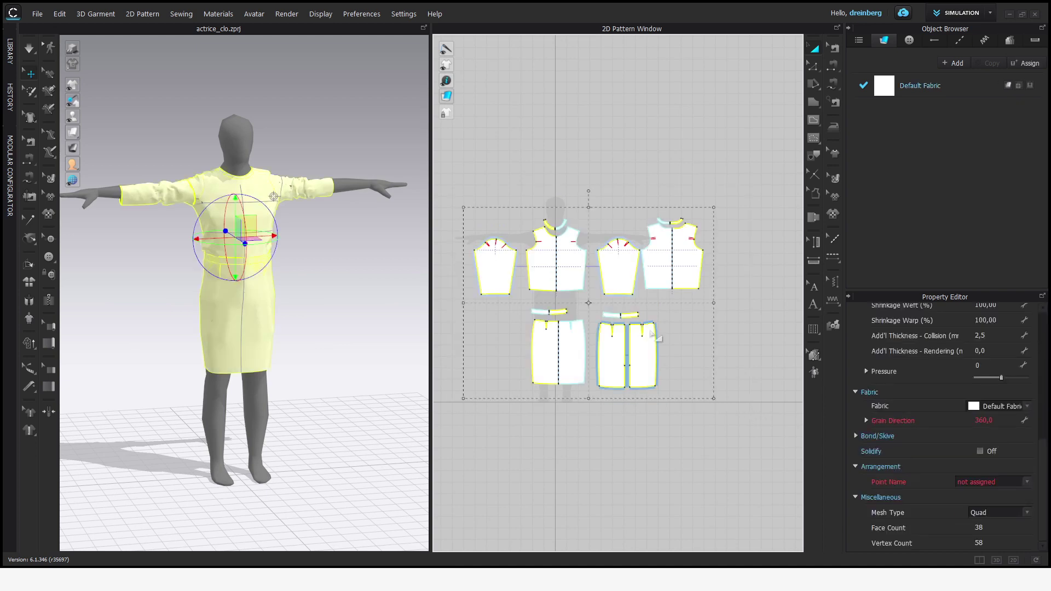
pyautogui.click(38, 15)
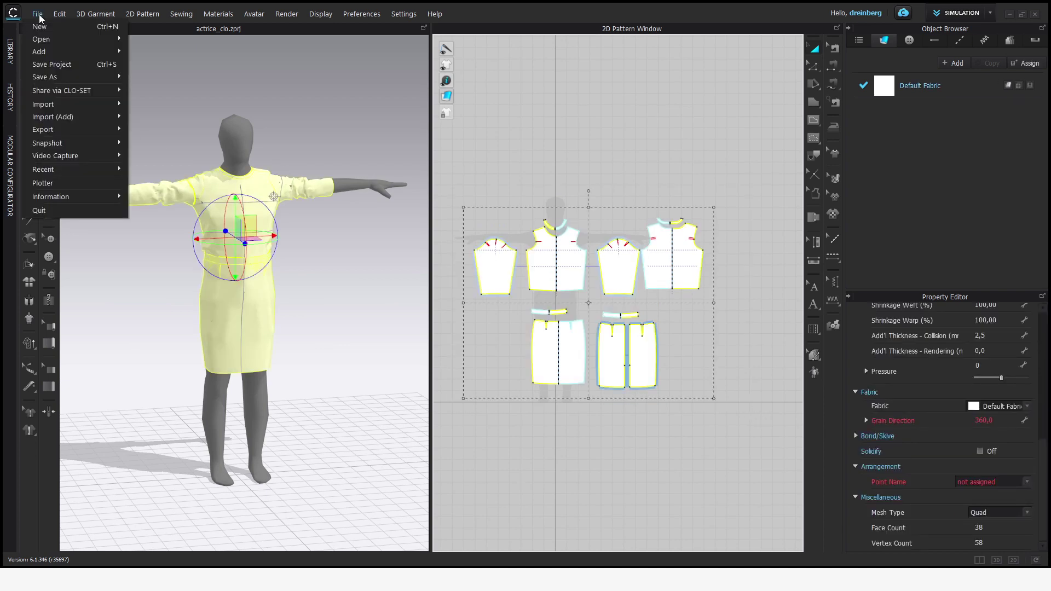
pyautogui.moveTo(70, 129)
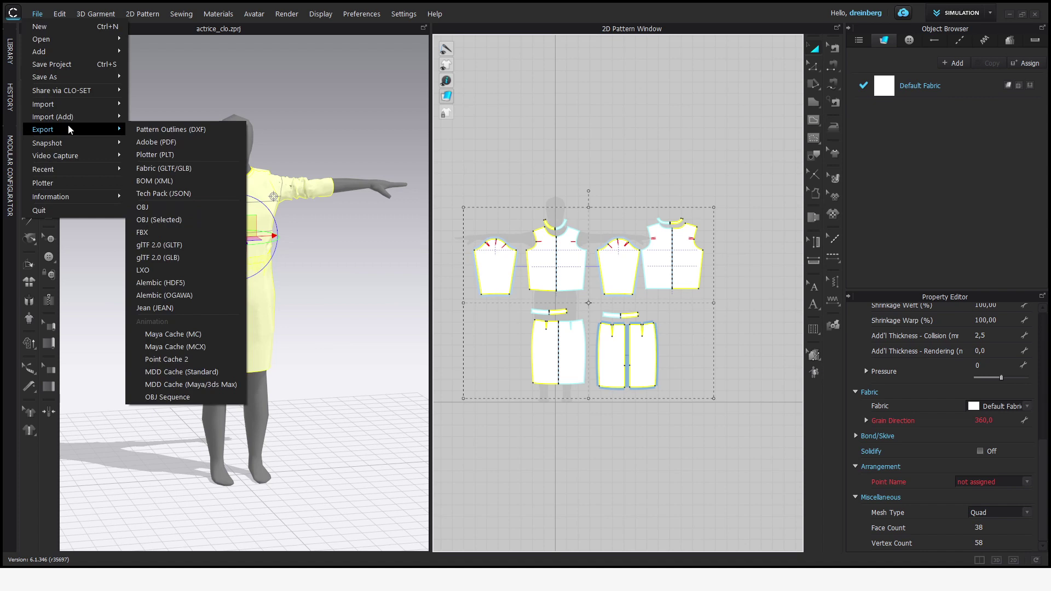
pyautogui.click(232, 241)
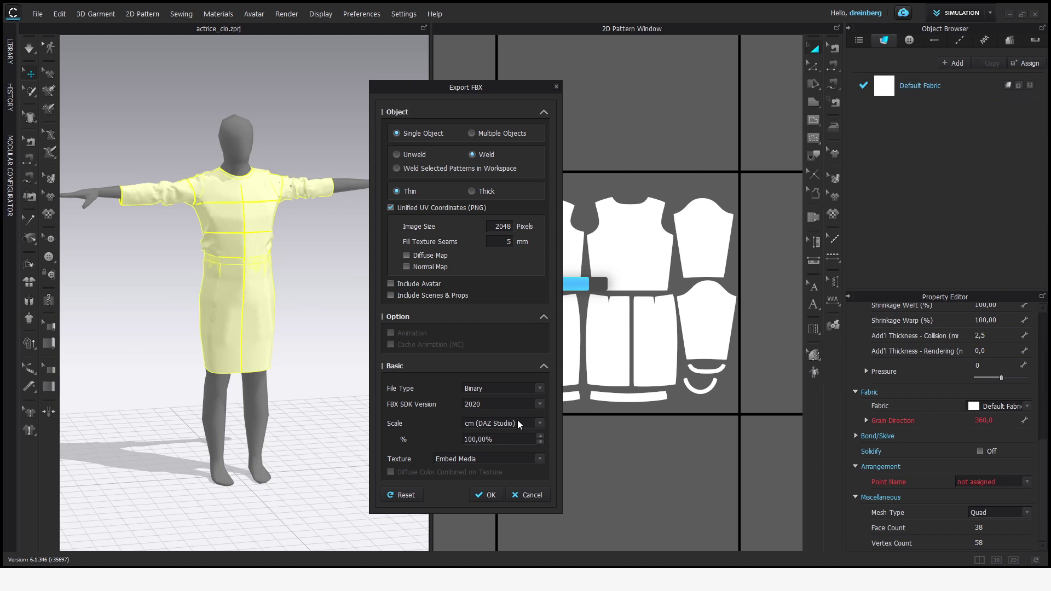
pyautogui.click(481, 496)
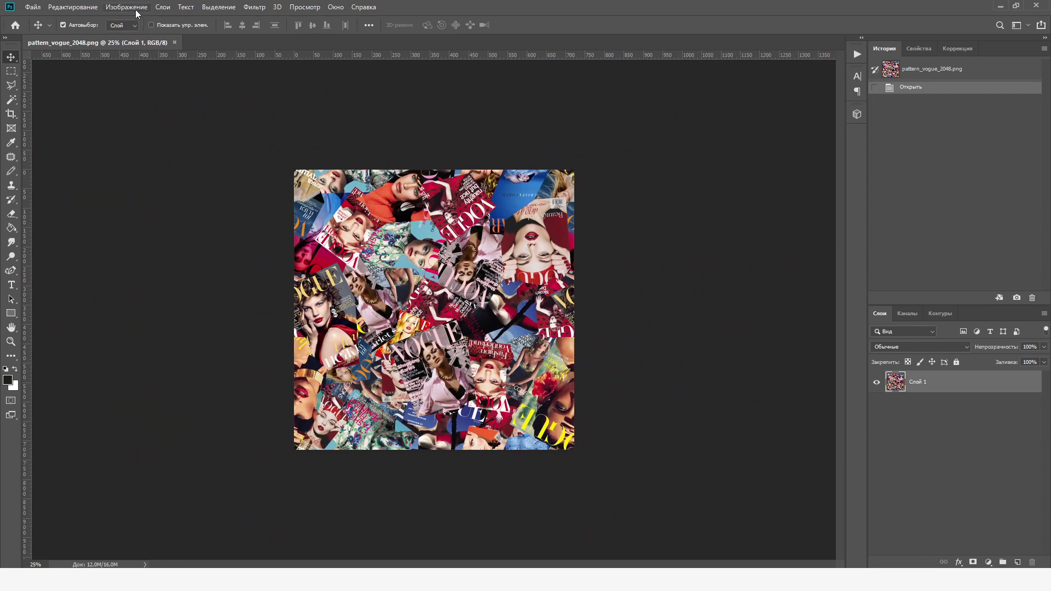
# Switch to Photoshop and resize the pattern_vogue_2048.png texture to 1024 pixels wide
pyautogui.hotkey('ctrl', 'alt', 'i')
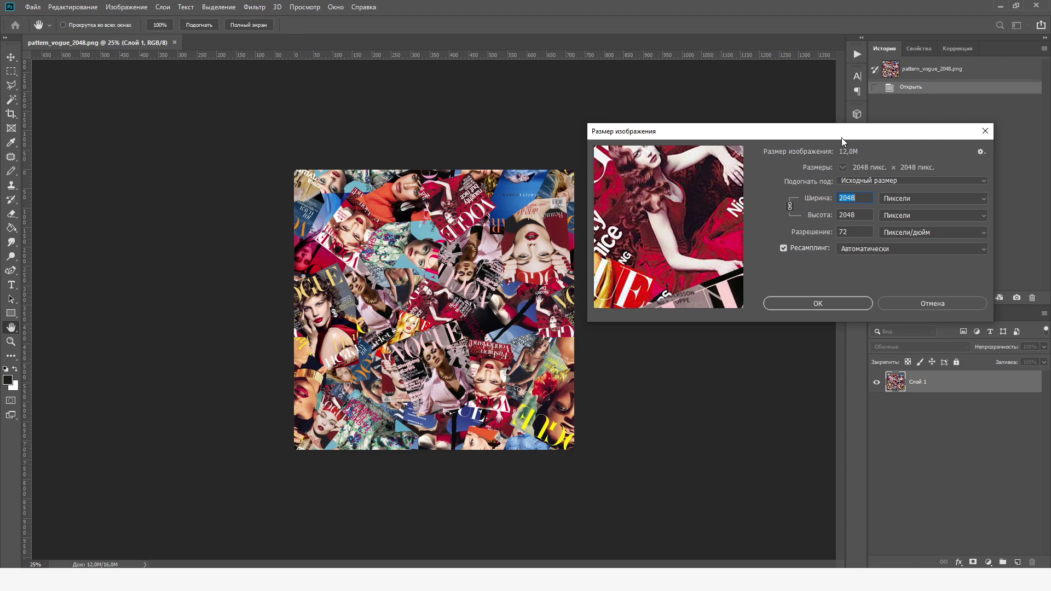
pyautogui.write('1024')
pyautogui.press('Return')
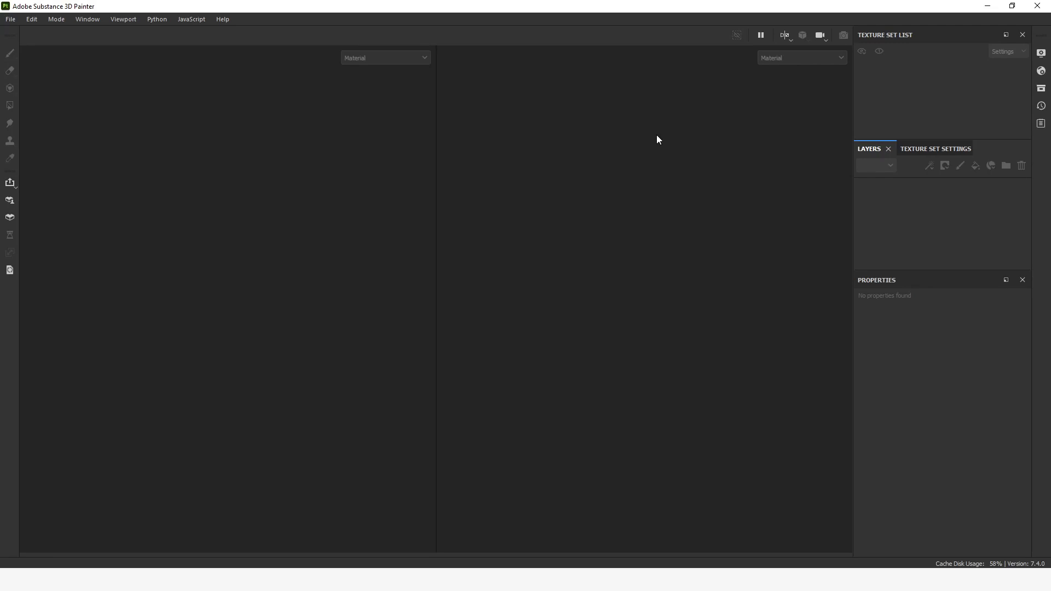
# Switch to Substance 3D Painter and start a new project based on the Lens Studio (starter_assets) template
pyautogui.click(10, 18)
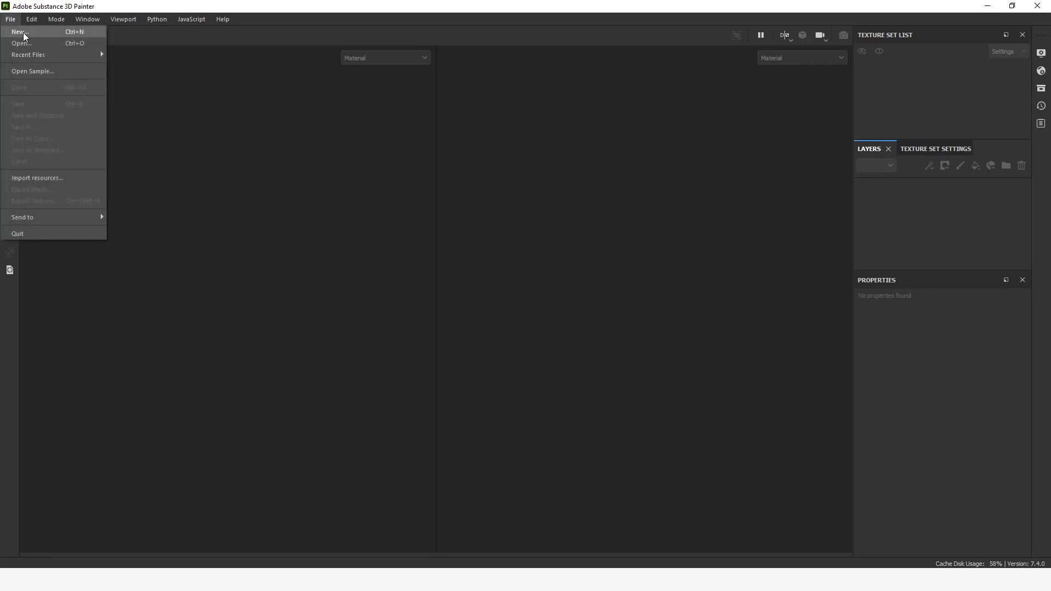
pyautogui.click(25, 36)
pyautogui.click(512, 147)
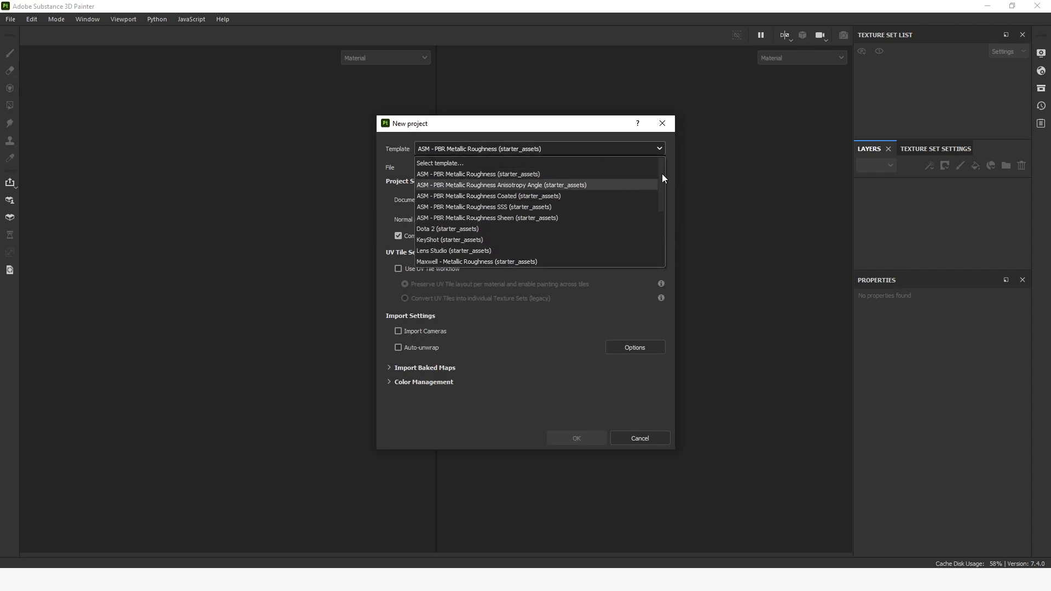
pyautogui.moveTo(662, 174); pyautogui.dragTo(656, 235)
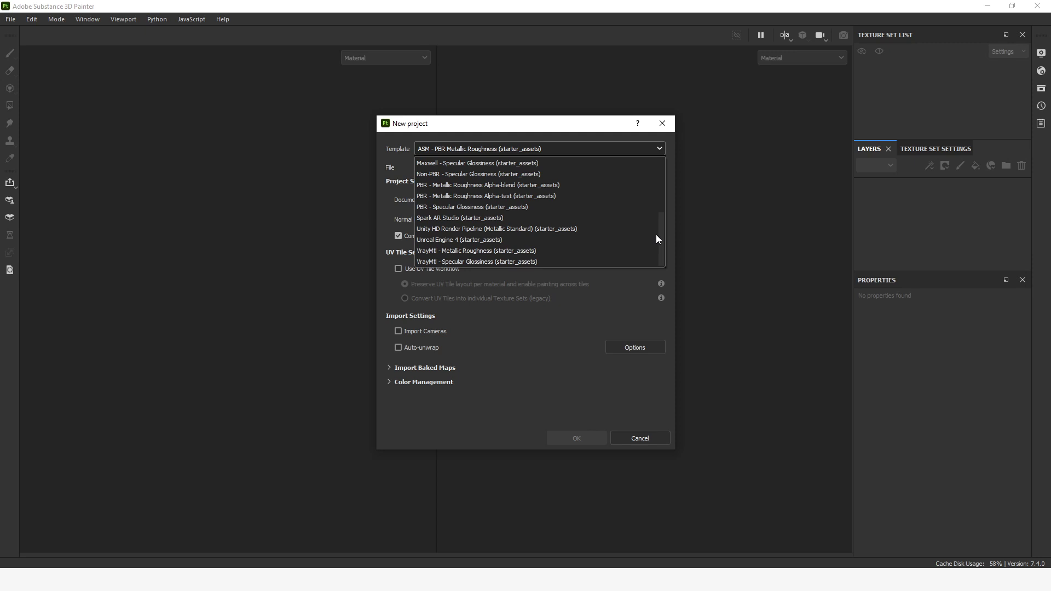
pyautogui.scroll(2, 455, 161)
pyautogui.click(455, 161)
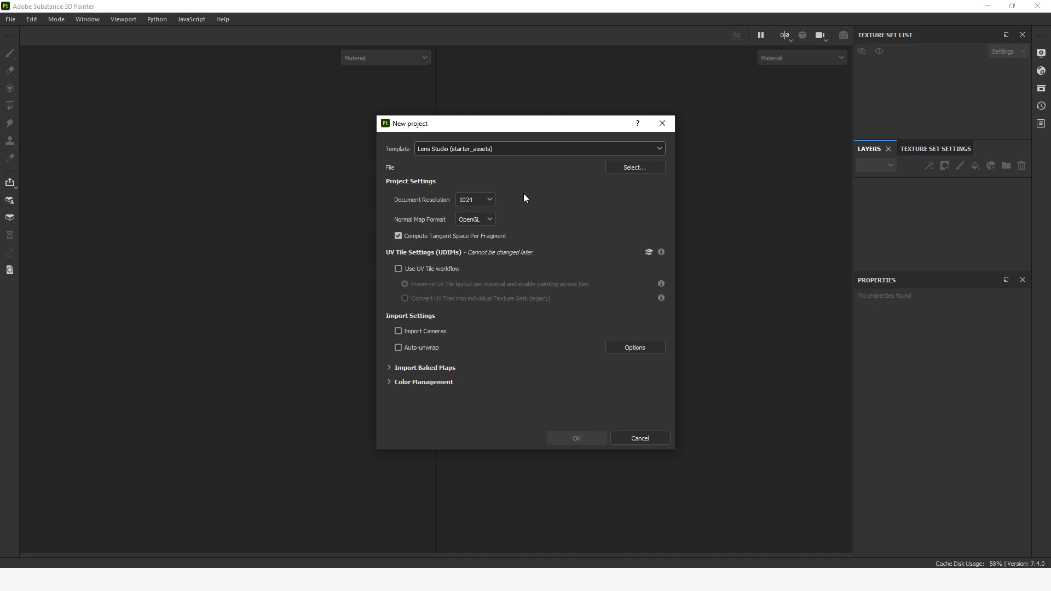
# Load the look1 mesh into the new project and create it at a document resolution of 1024
pyautogui.click(635, 167)
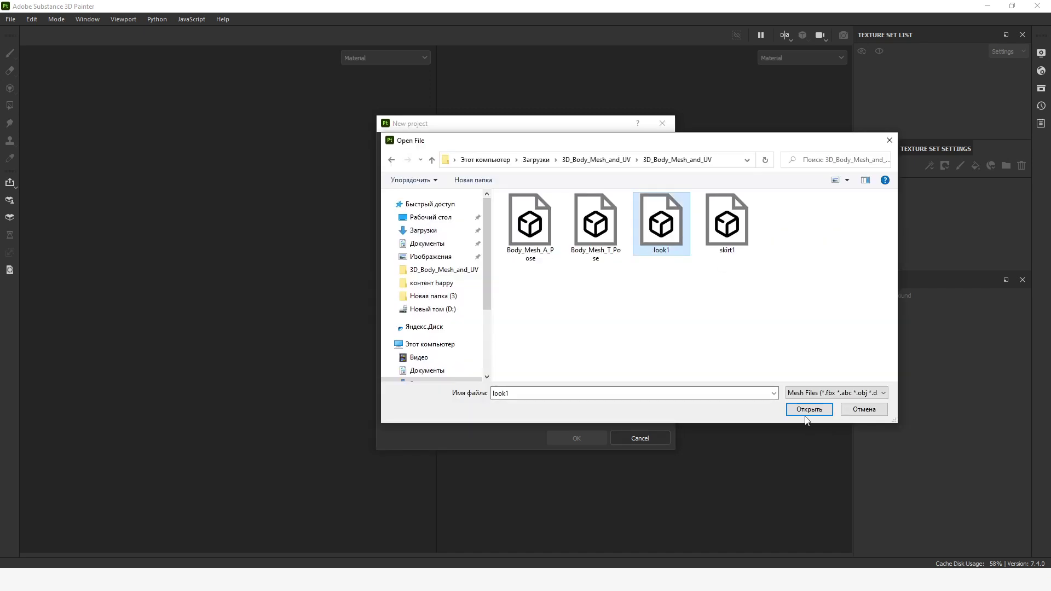
pyautogui.click(807, 412)
pyautogui.click(576, 438)
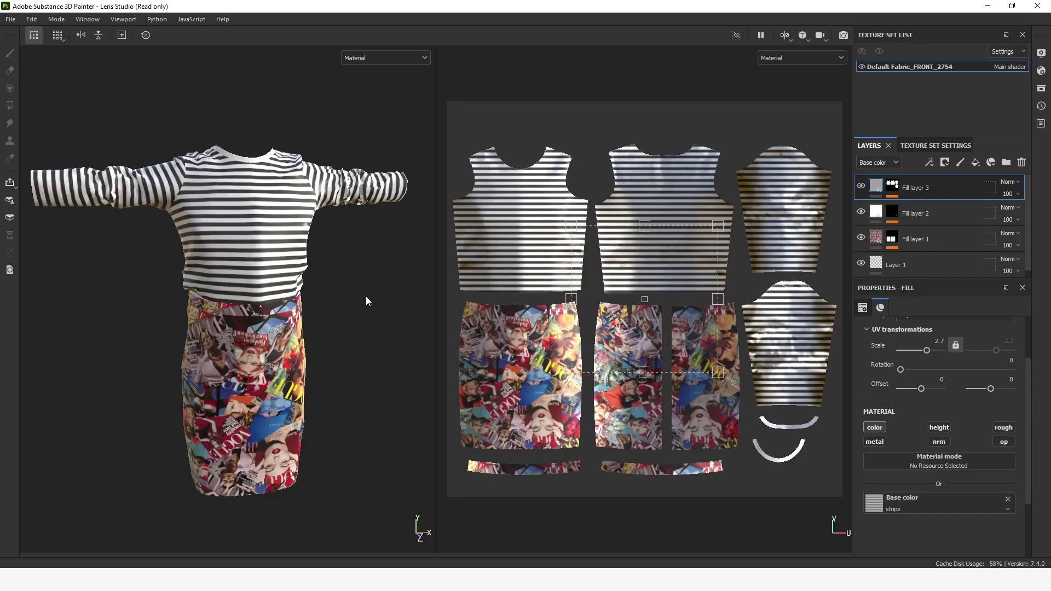
# Switch to Lens Studio and examine the occluder, t-shirt, hoodie and leggings body meshes that make up Outfit 2
pyautogui.moveTo(395, 387)
pyautogui.keyDown('alt'); pyautogui.mouseDown()
pyautogui.moveTo(383, 391)
pyautogui.moveTo(390, 399)
pyautogui.mouseUp(); pyautogui.keyUp('alt')
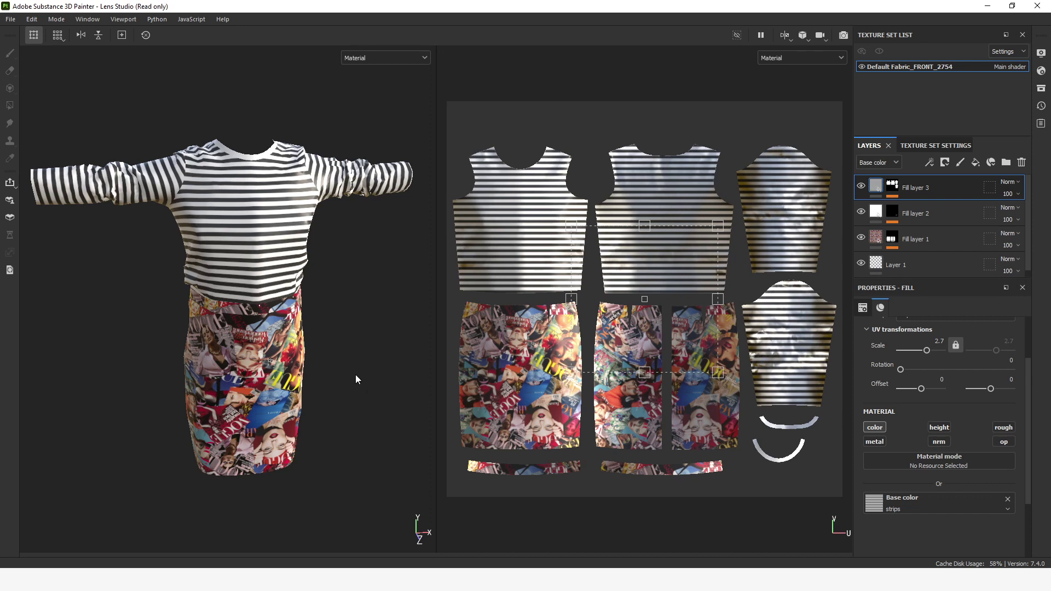
pyautogui.hotkey('alt', 'Tab')
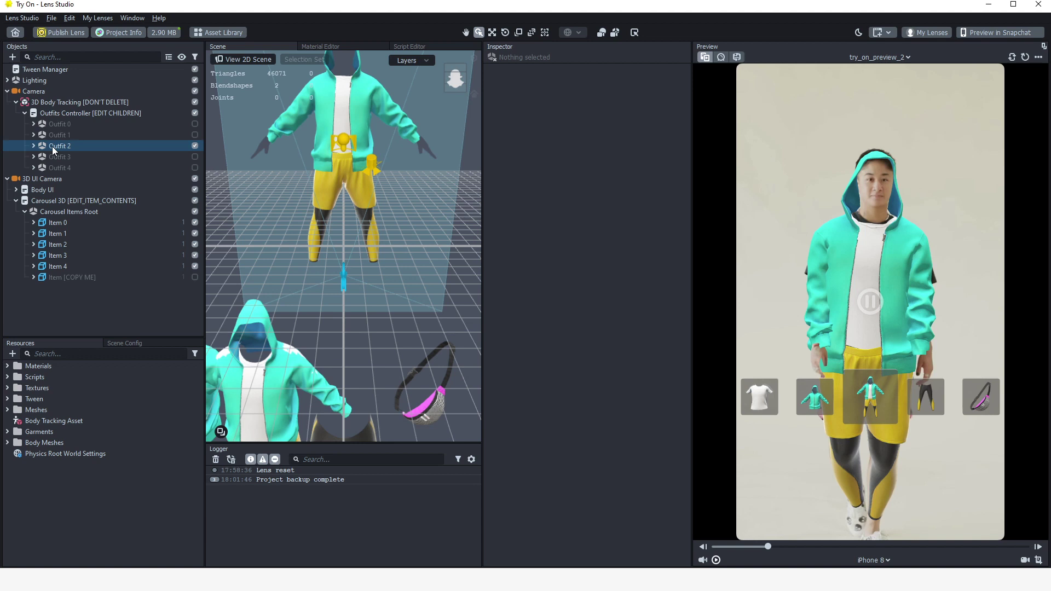
pyautogui.click(34, 145)
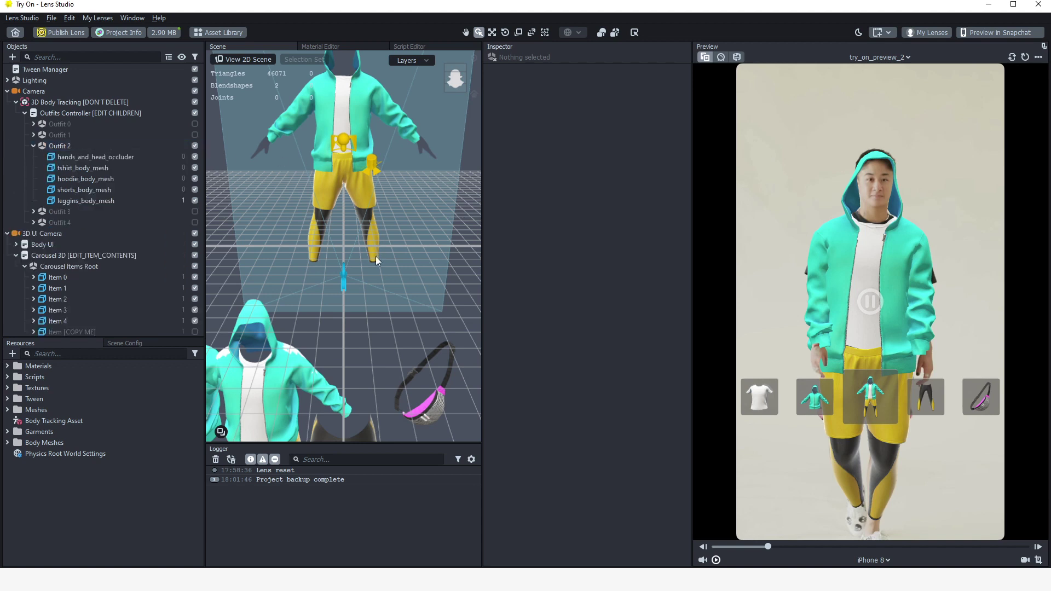
pyautogui.click(84, 154)
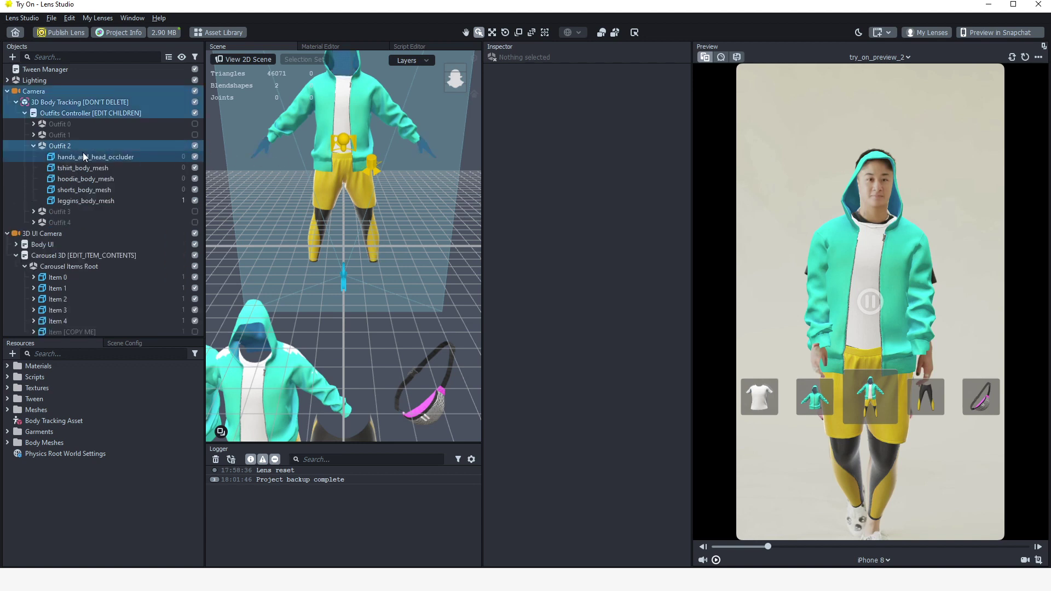
pyautogui.keyDown('alt'); pyautogui.moveTo(323, 238); pyautogui.dragTo(365, 240); pyautogui.keyUp('alt')
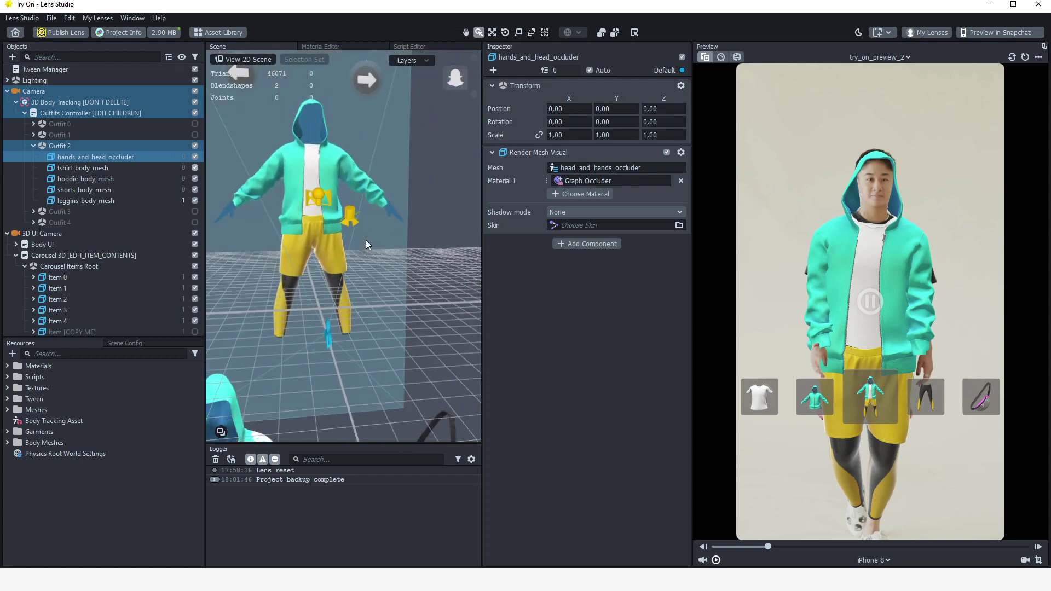
pyautogui.click(111, 169)
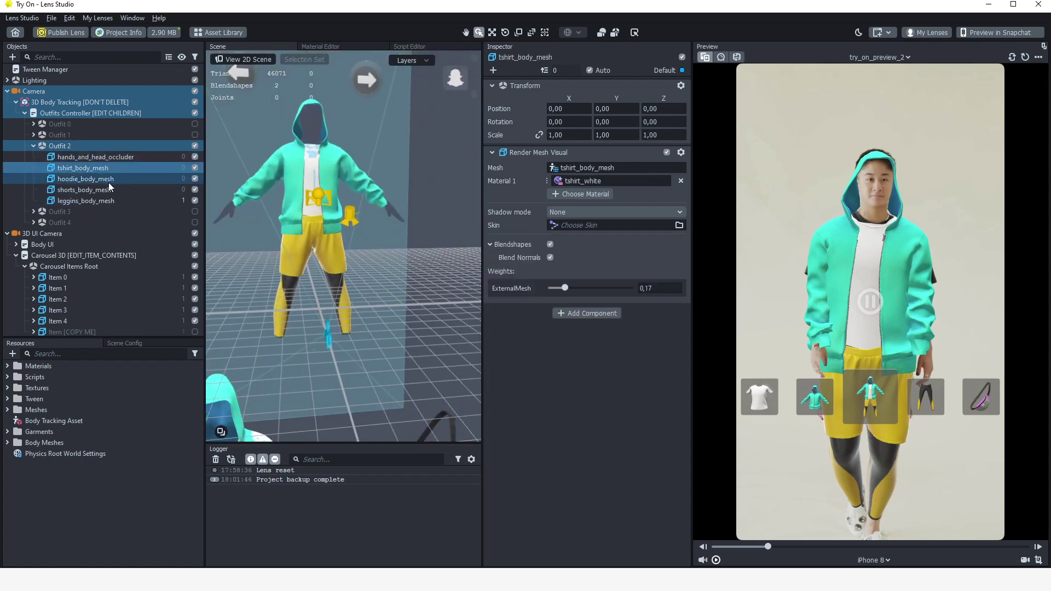
pyautogui.click(109, 183)
pyautogui.click(103, 200)
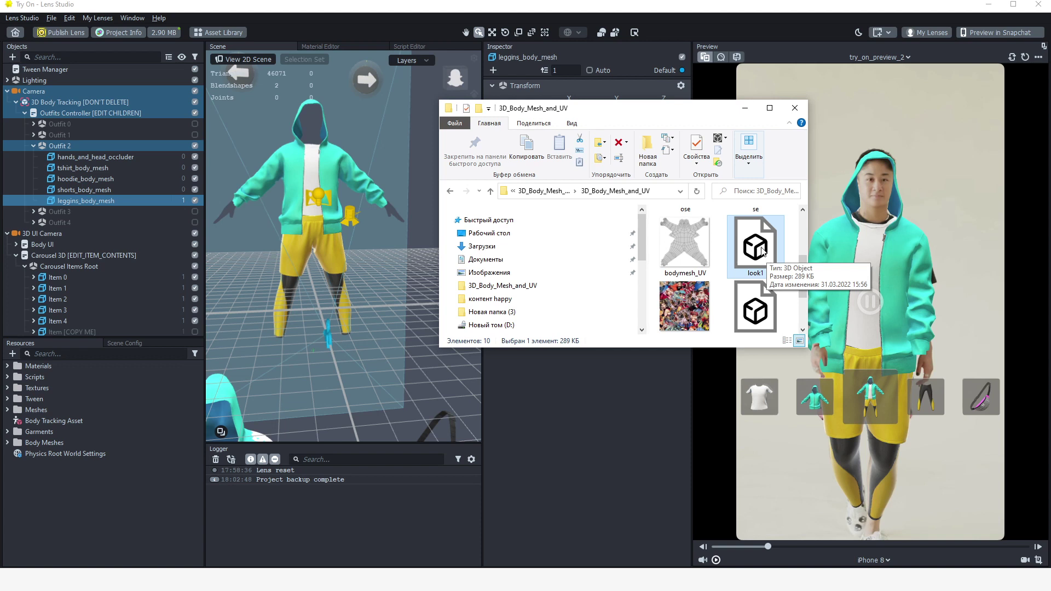
# Import the look1 FBX from the 3D_Body_Mesh_and_UV folder into the project resources with the default import options
pyautogui.moveTo(762, 251); pyautogui.dragTo(81, 513)
pyautogui.moveTo(602, 108); pyautogui.dragTo(779, 97)
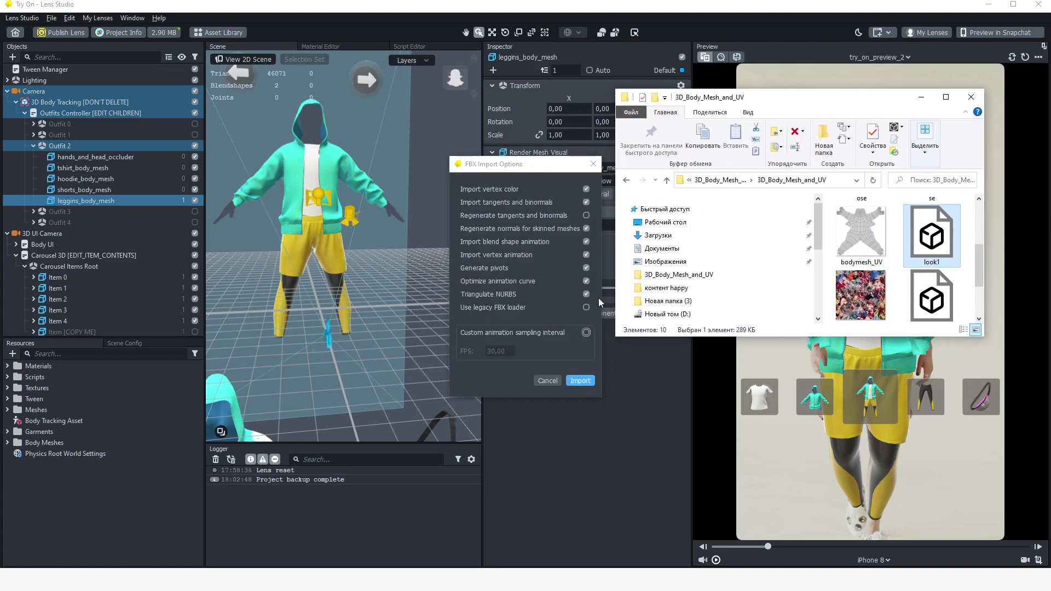
pyautogui.click(580, 380)
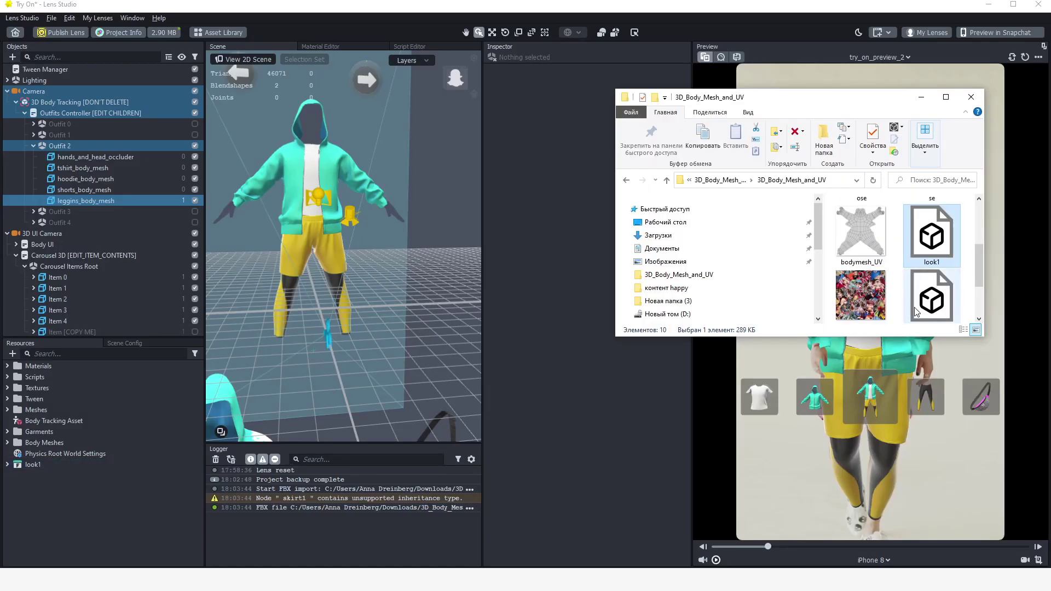
# Import the skirt1 FBX into the project resources with the default options and expand both imported assets
pyautogui.scroll(-2, 980, 279)
pyautogui.moveTo(947, 260); pyautogui.dragTo(130, 514)
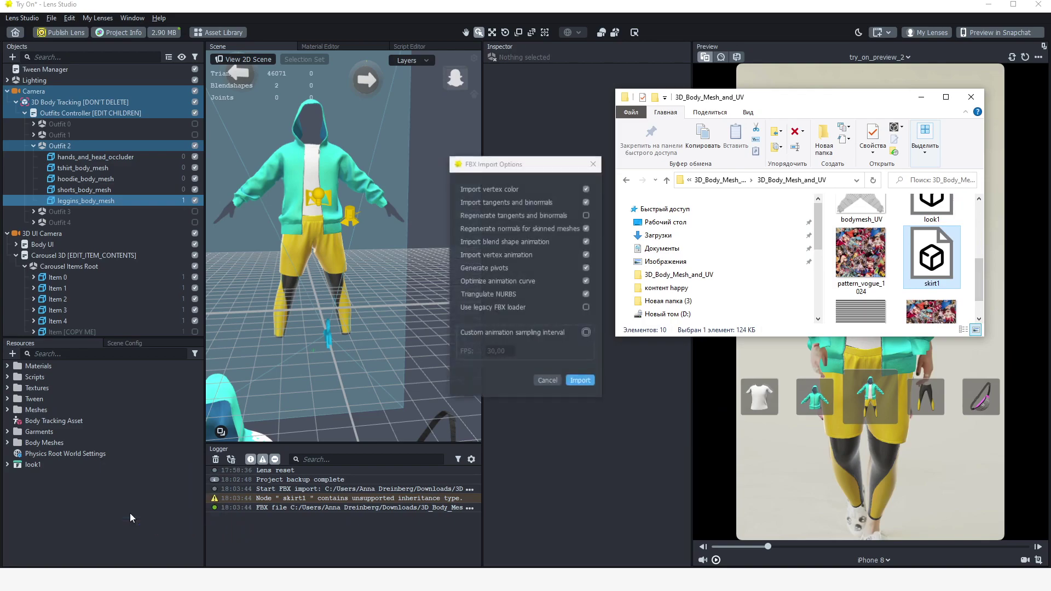
pyautogui.press('Return')
pyautogui.click(7, 475)
pyautogui.click(31, 464)
pyautogui.click(7, 464)
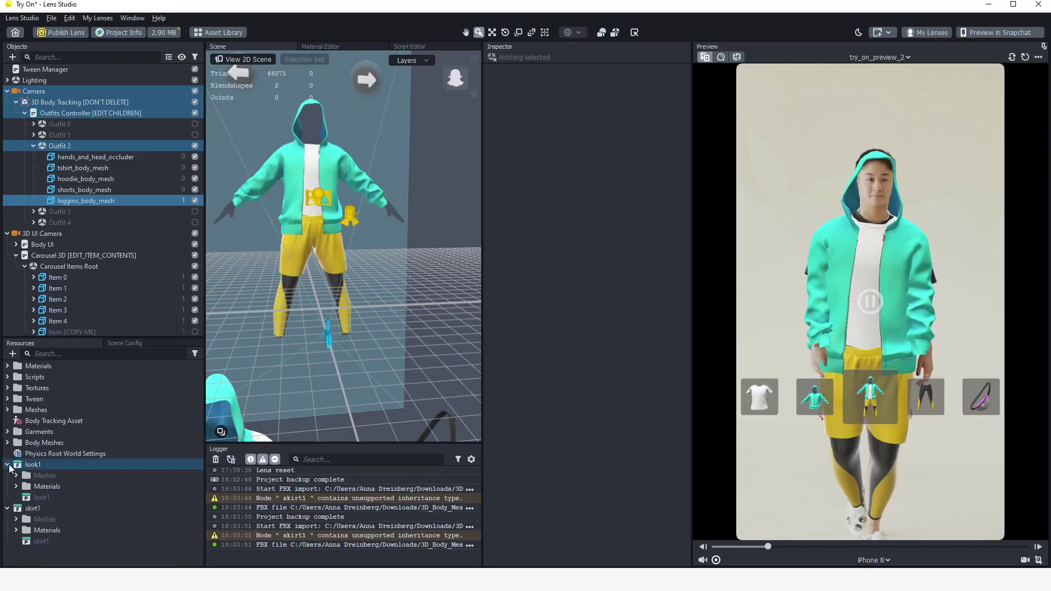
pyautogui.click(130, 475)
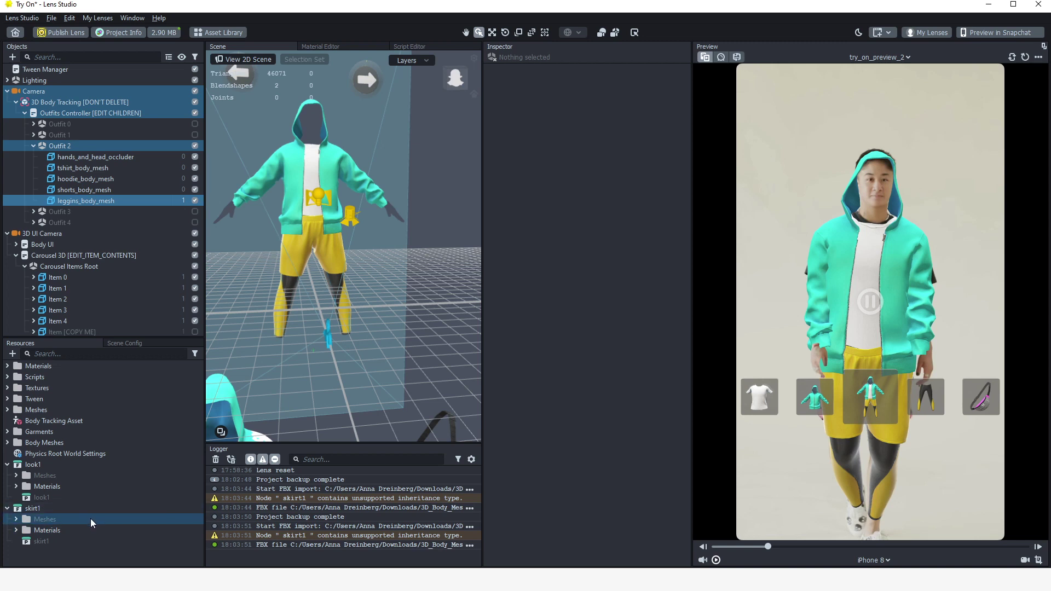
# Add a Full Body Mesh resource and rename it look Body Mesh
pyautogui.click(12, 354)
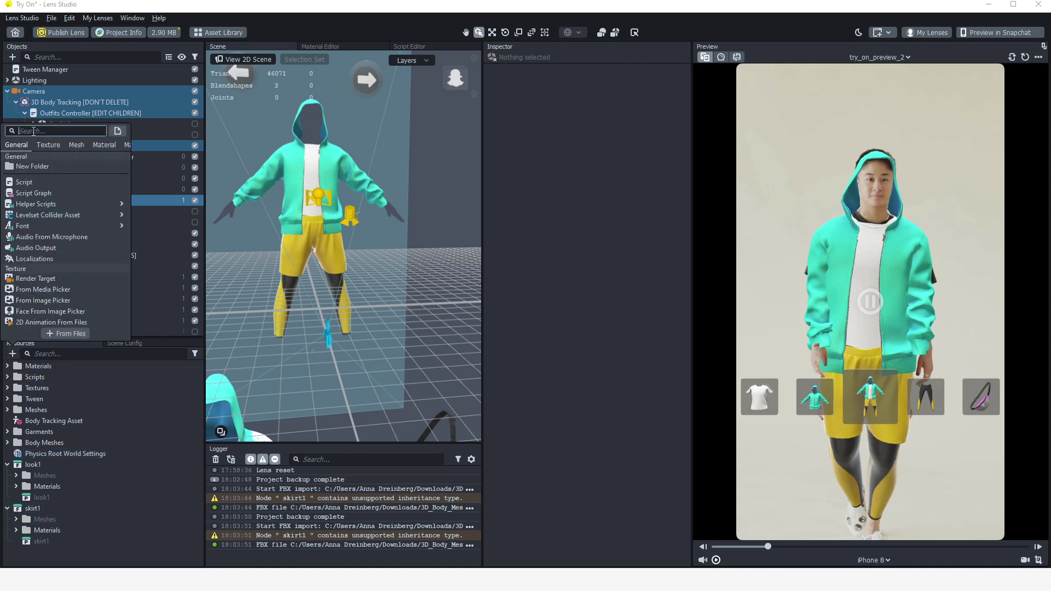
pyautogui.write('mesh')
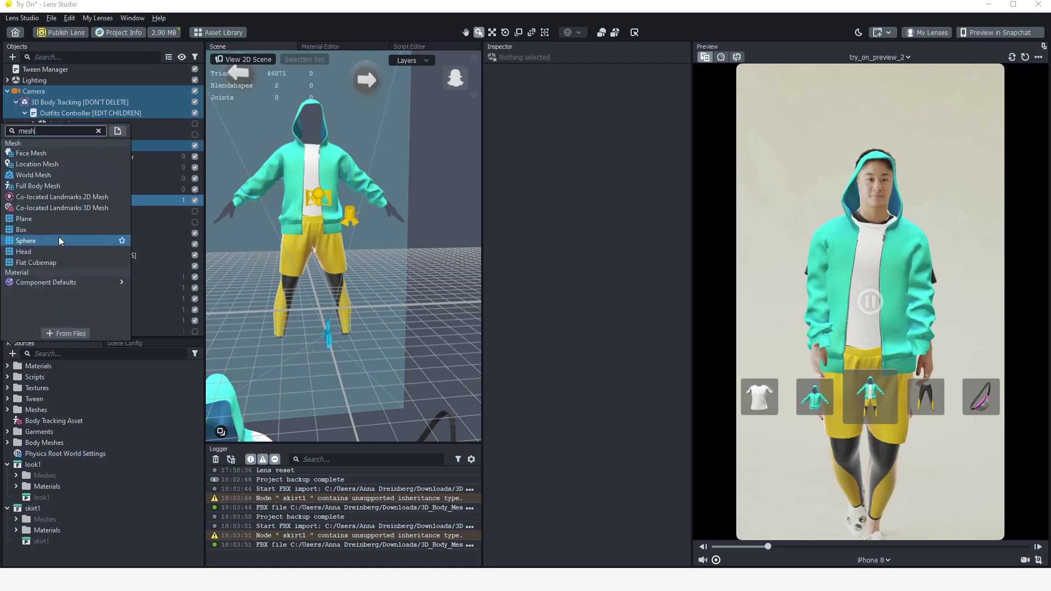
pyautogui.click(38, 186)
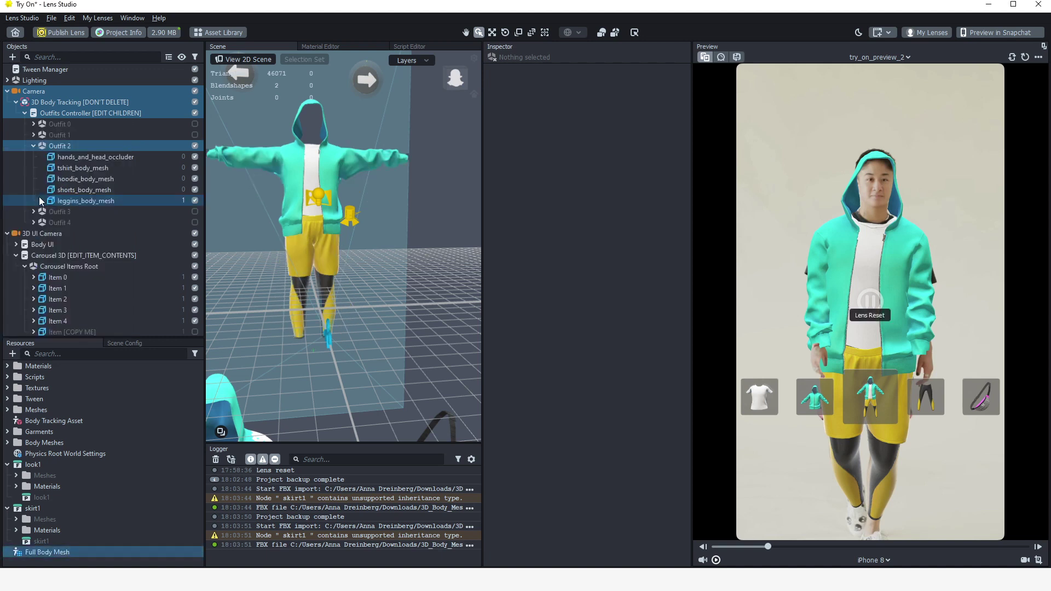
pyautogui.rightClick(60, 552)
pyautogui.click(146, 429)
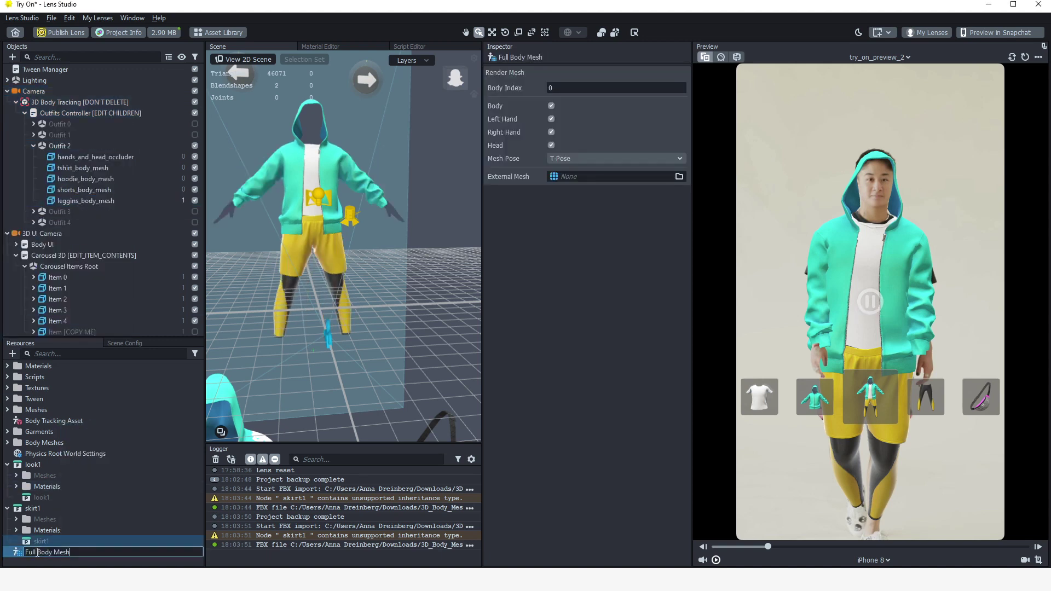
pyautogui.write('look')
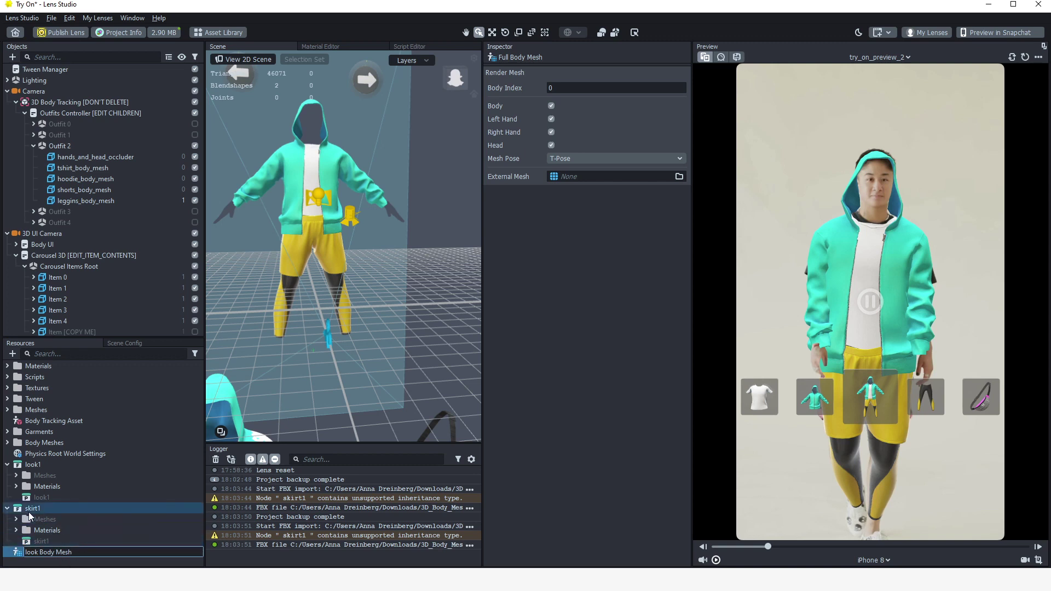
pyautogui.click(55, 465)
pyautogui.click(51, 552)
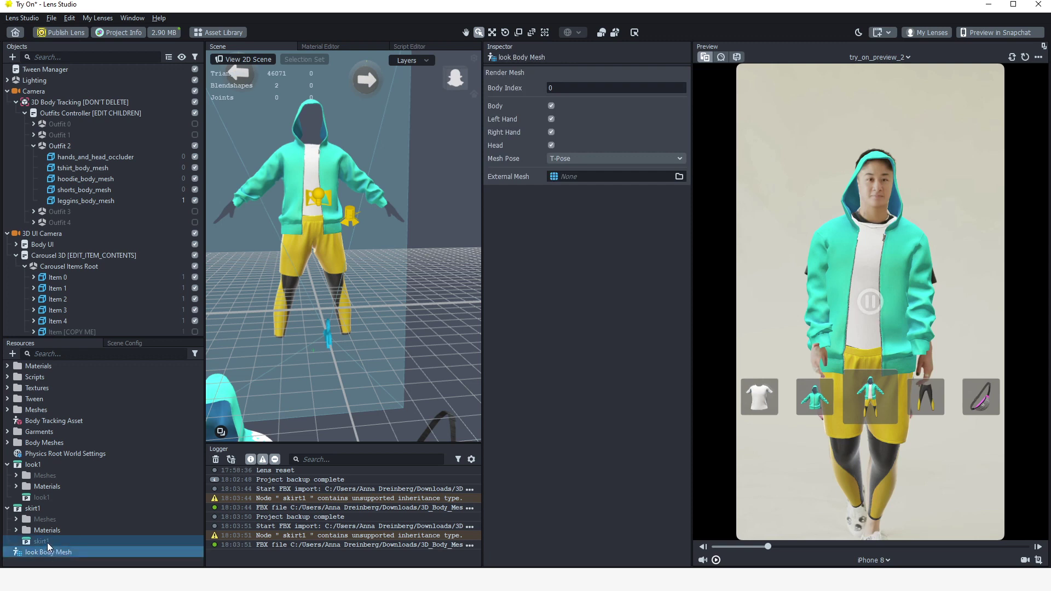
# Exclude the left and right hands from look Body Mesh, keeping its mesh pose at T-Pose
pyautogui.click(7, 509)
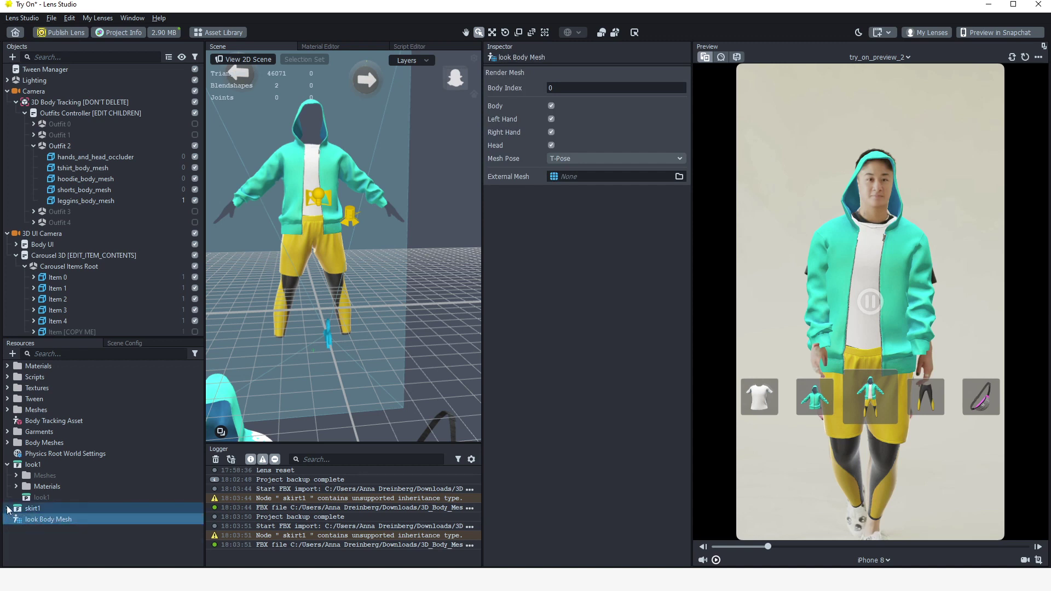
pyautogui.click(8, 464)
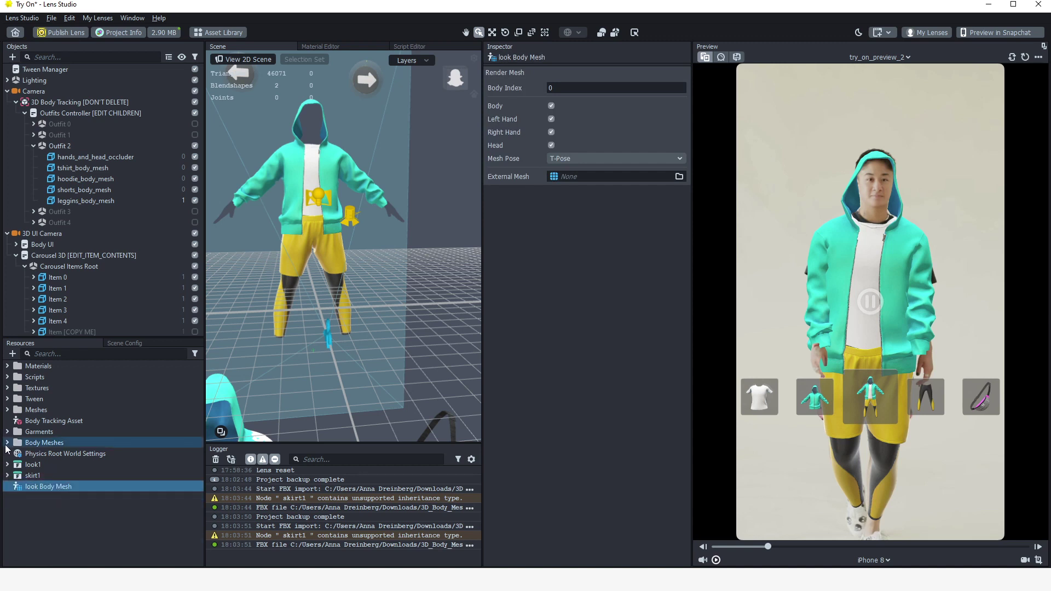
pyautogui.click(7, 443)
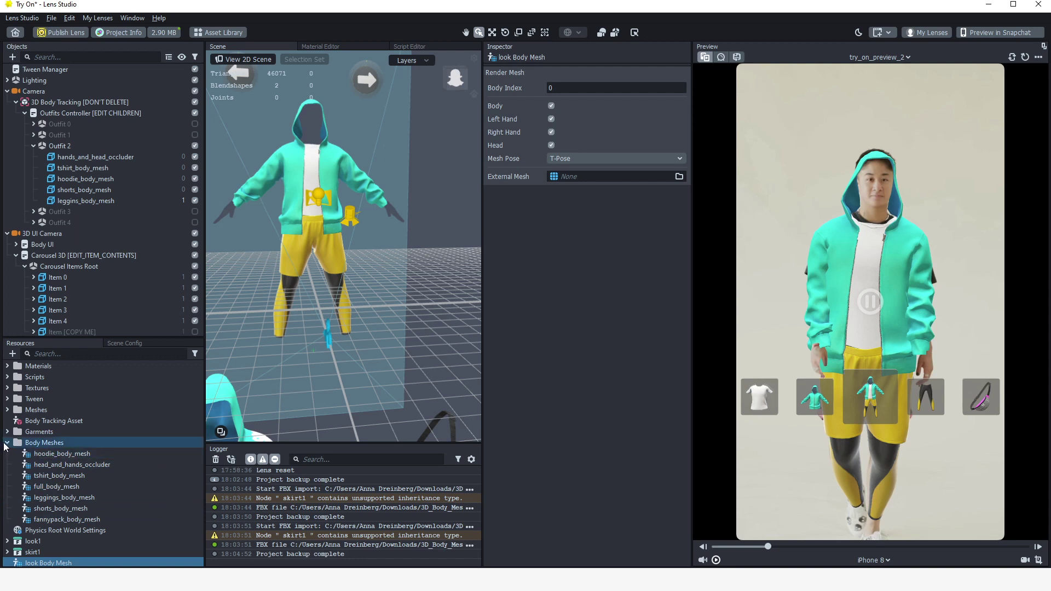
pyautogui.click(7, 442)
pyautogui.click(62, 486)
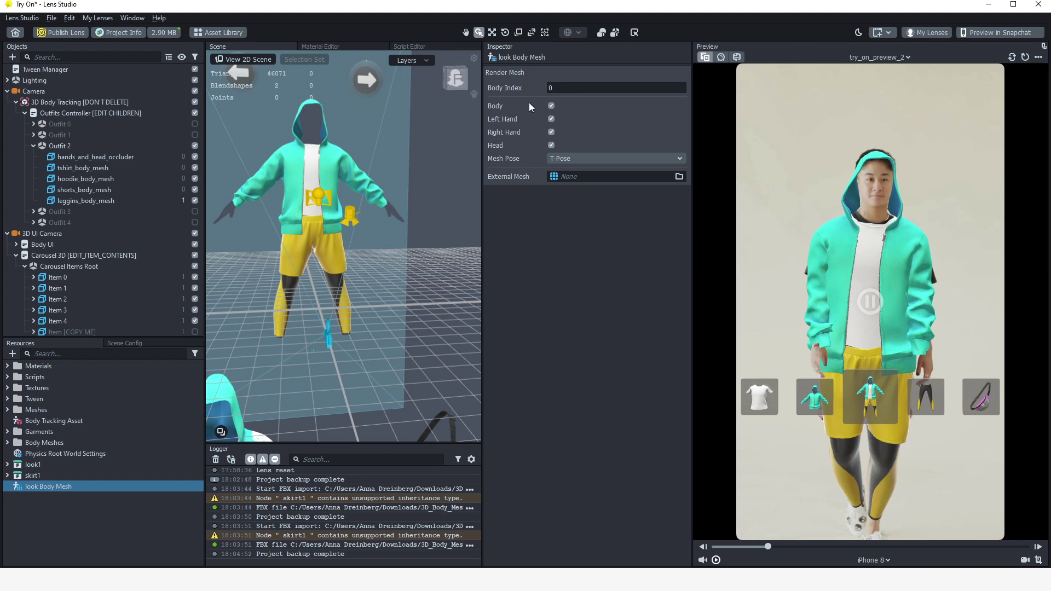
pyautogui.click(551, 119)
pyautogui.click(552, 132)
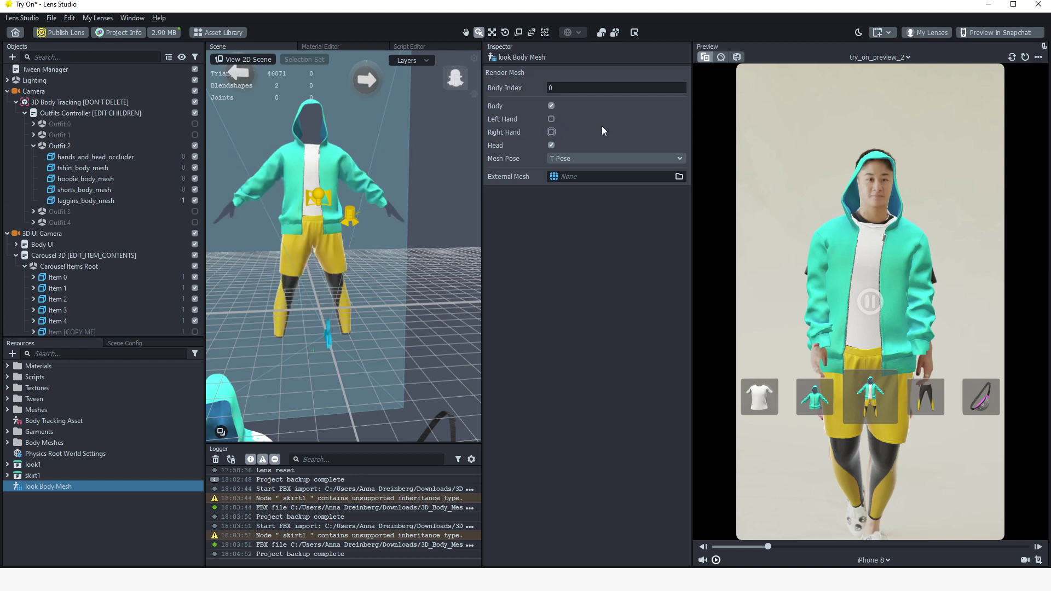
pyautogui.click(594, 160)
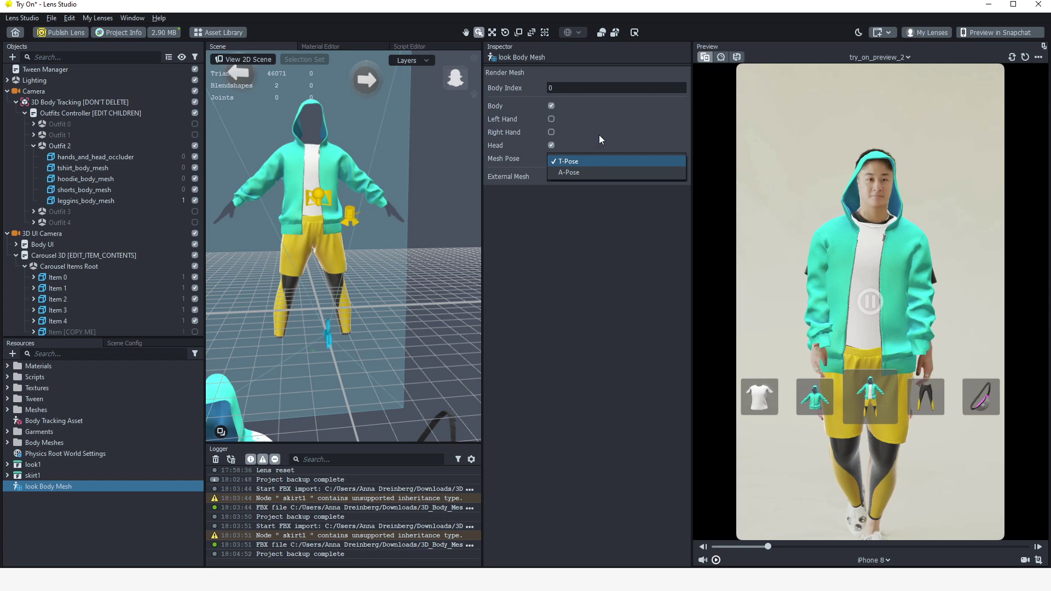
pyautogui.click(601, 137)
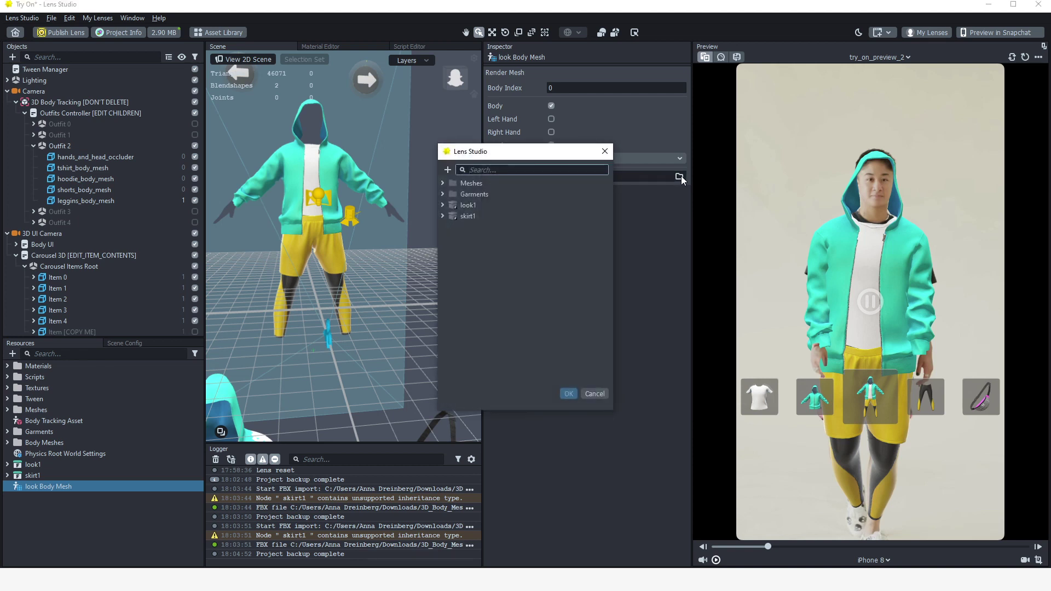
# Assign the skirt1 mesh inside the look1 asset as the external mesh of look Body Mesh and exclude the head
pyautogui.click(442, 205)
pyautogui.click(451, 216)
pyautogui.click(487, 229)
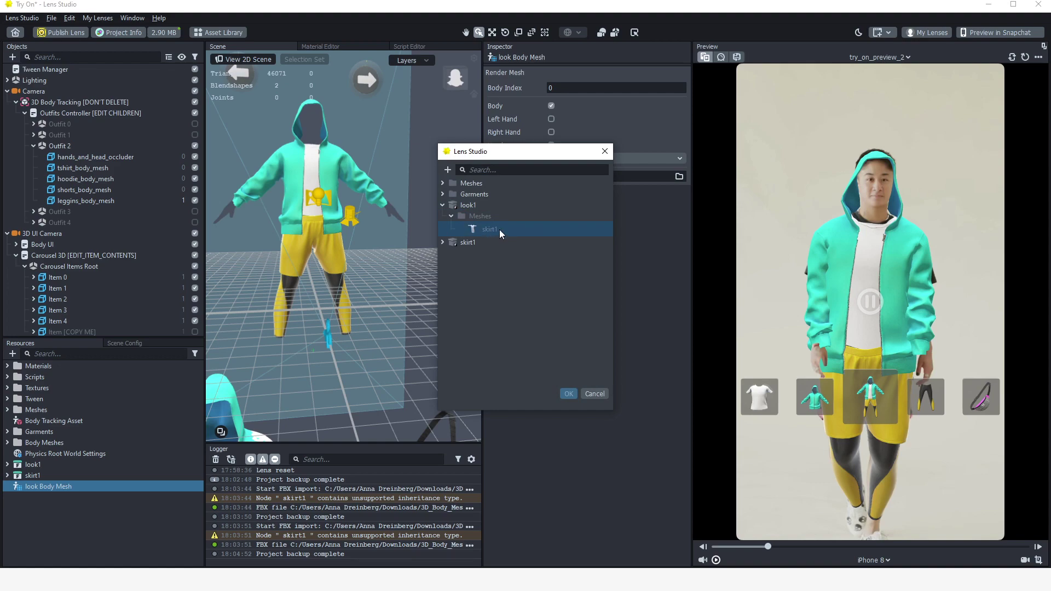
pyautogui.click(569, 394)
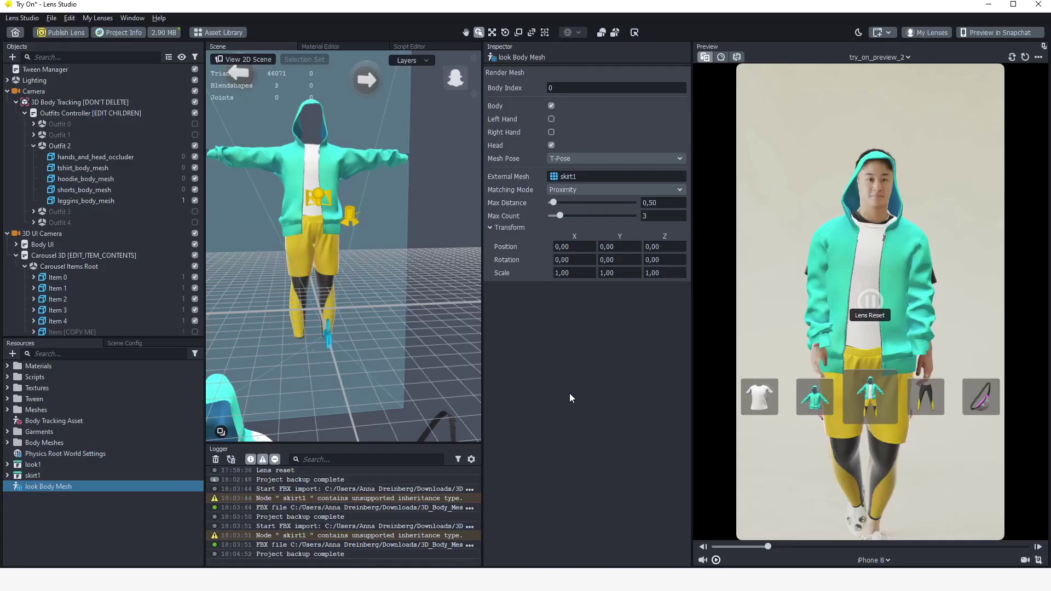
# Create a skirt Body Mesh resource without hands or head, using the skirt1 asset's mesh as its external mesh
pyautogui.click(12, 353)
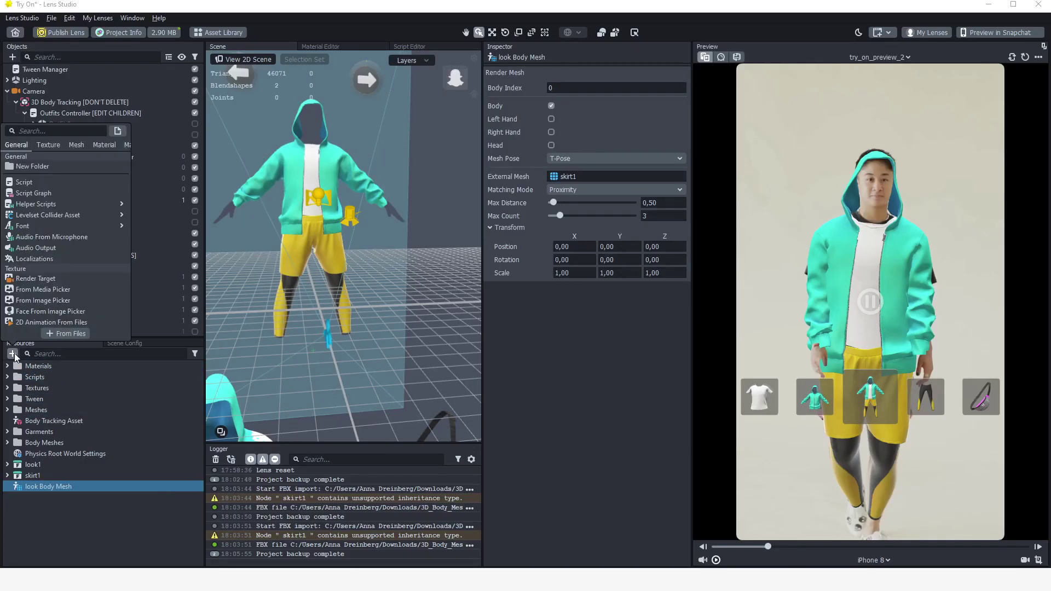
pyautogui.click(55, 131)
pyautogui.click(442, 217)
pyautogui.click(451, 227)
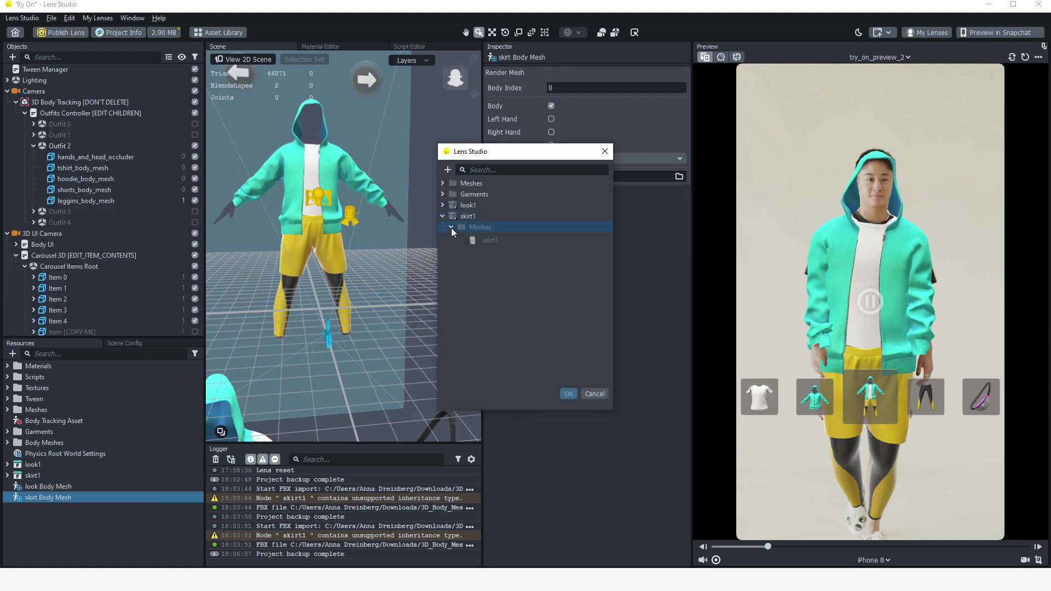
pyautogui.click(485, 242)
pyautogui.click(569, 394)
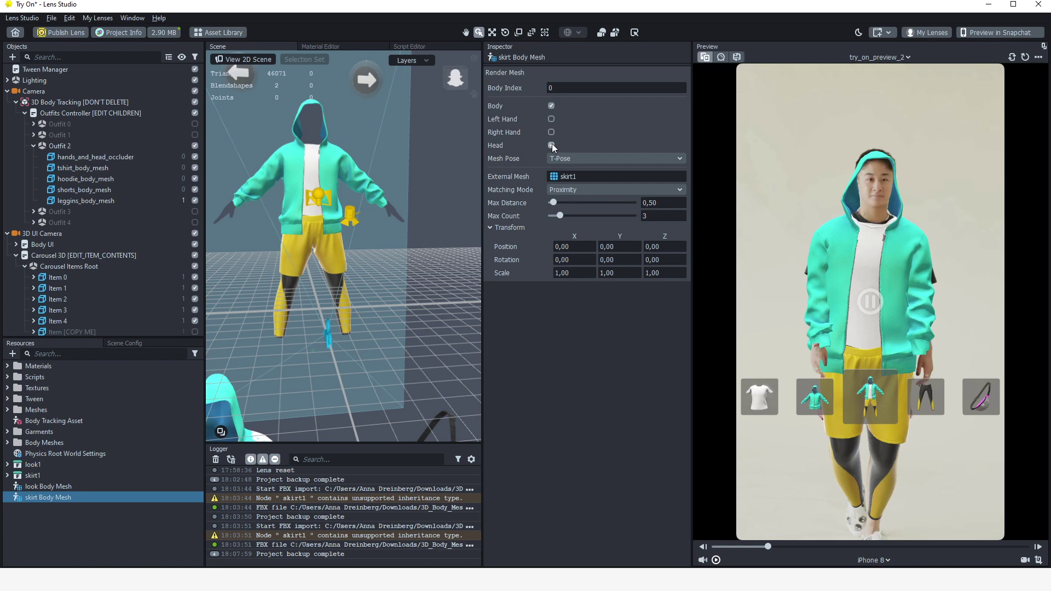
# Add another Full Body Mesh resource and rename it Full Body occluder
pyautogui.click(12, 353)
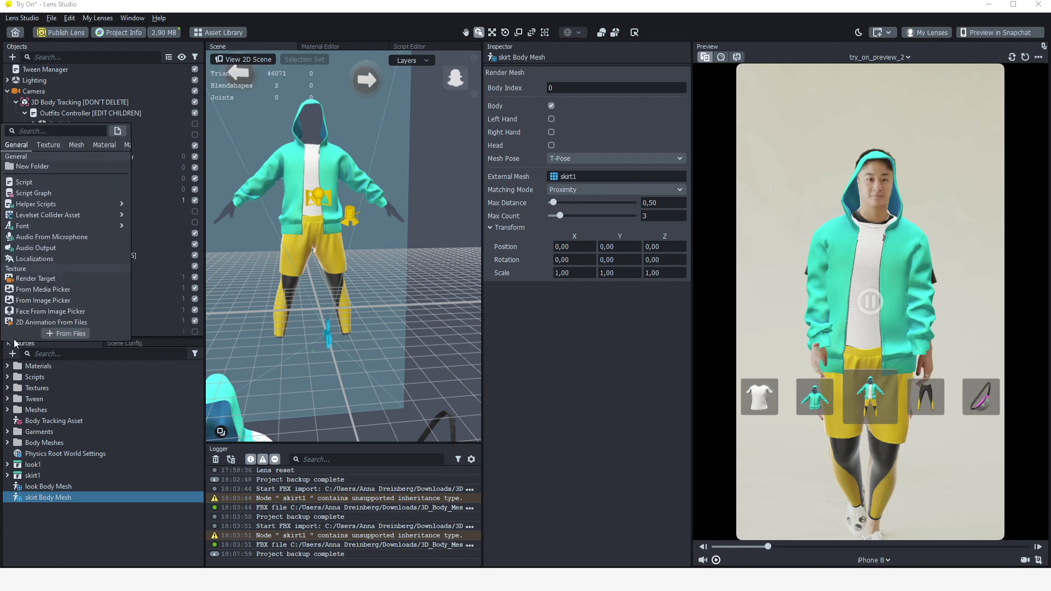
pyautogui.click(26, 131)
pyautogui.write('mesh')
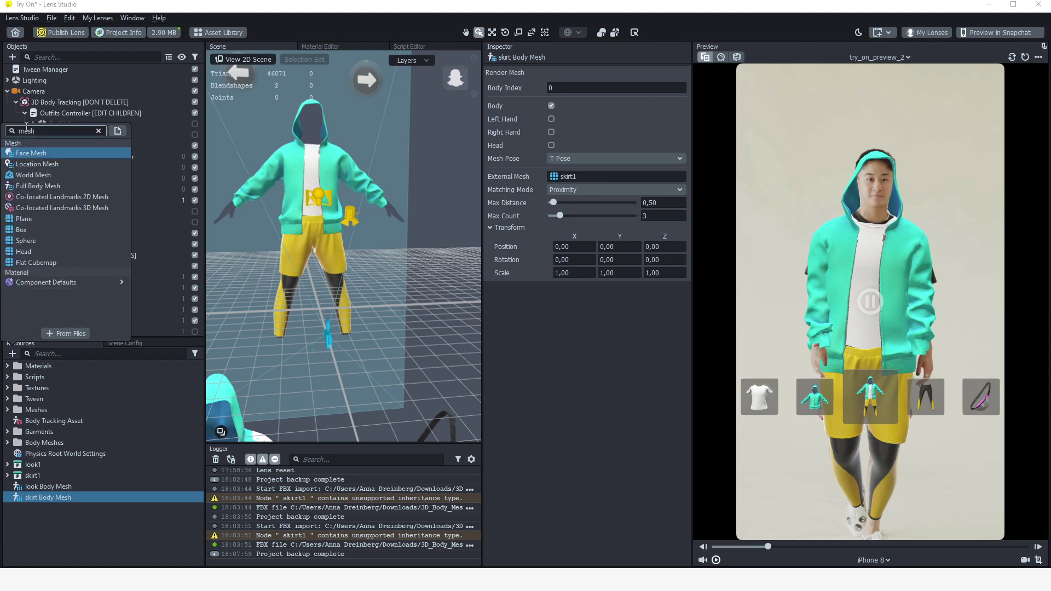
pyautogui.click(64, 185)
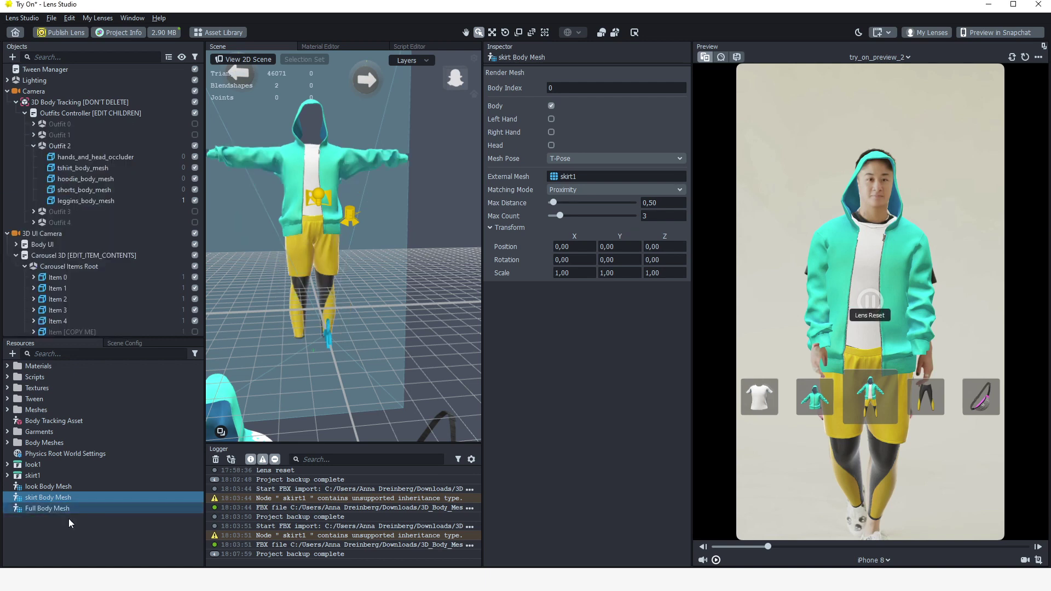
pyautogui.click(41, 507)
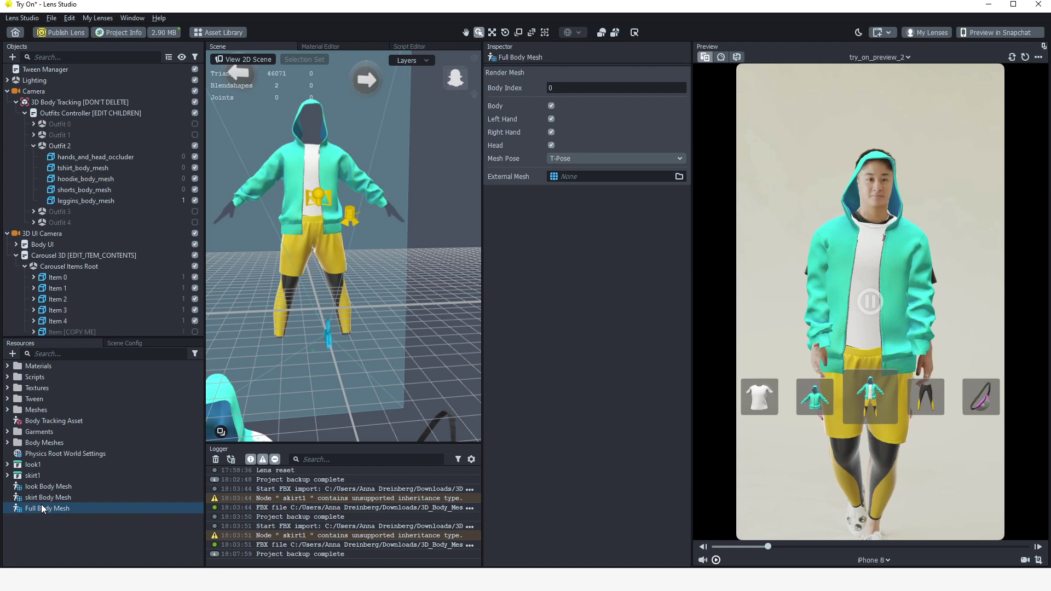
pyautogui.rightClick(43, 509)
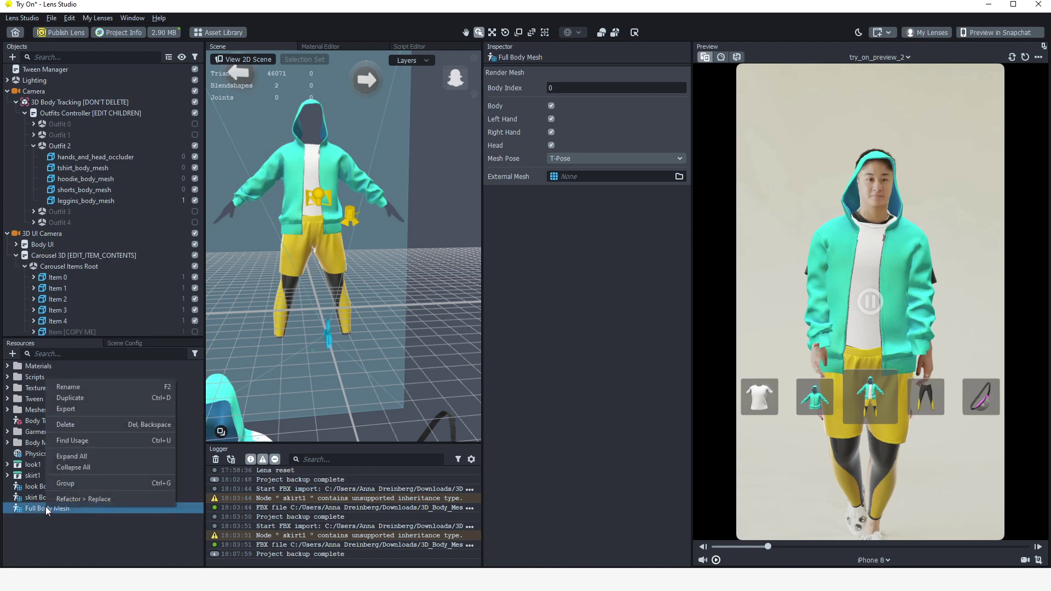
pyautogui.click(68, 386)
pyautogui.write('occluder')
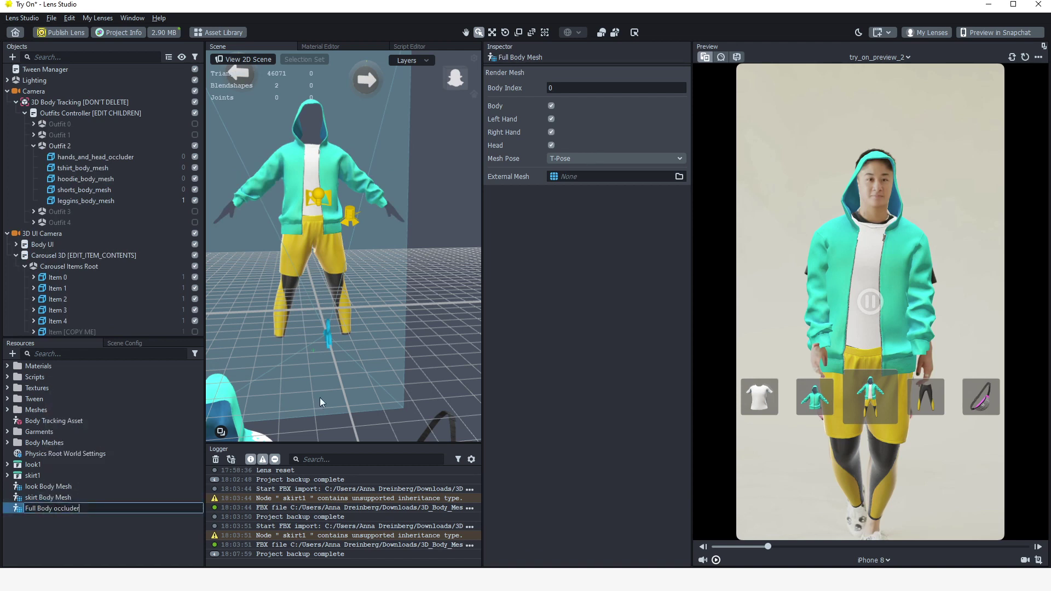
pyautogui.click(139, 534)
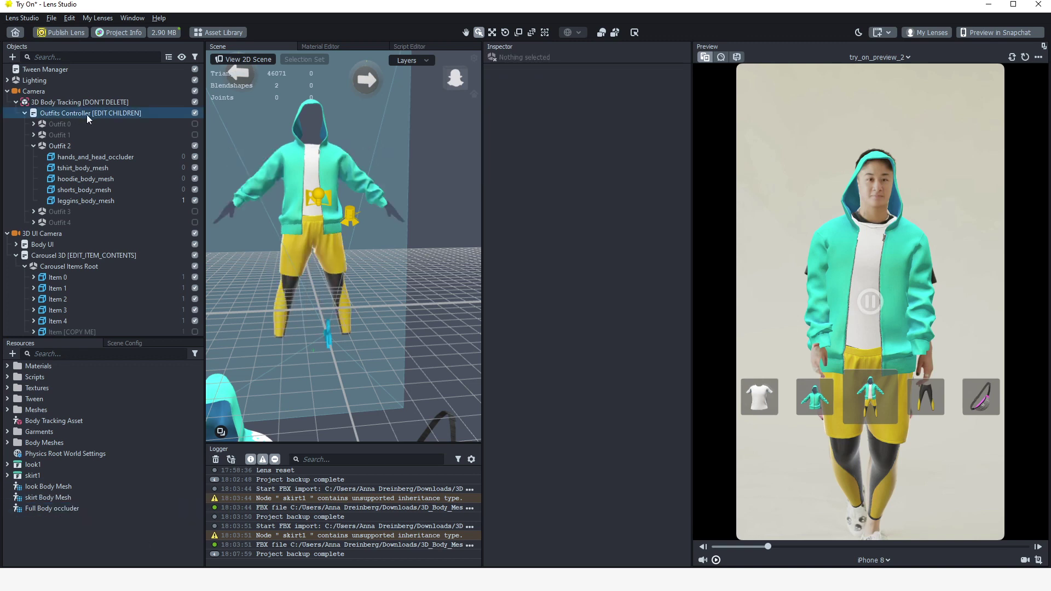
# Create an empty scene object inside Outfits Controller [EDIT CHILDREN]
pyautogui.click(54, 111)
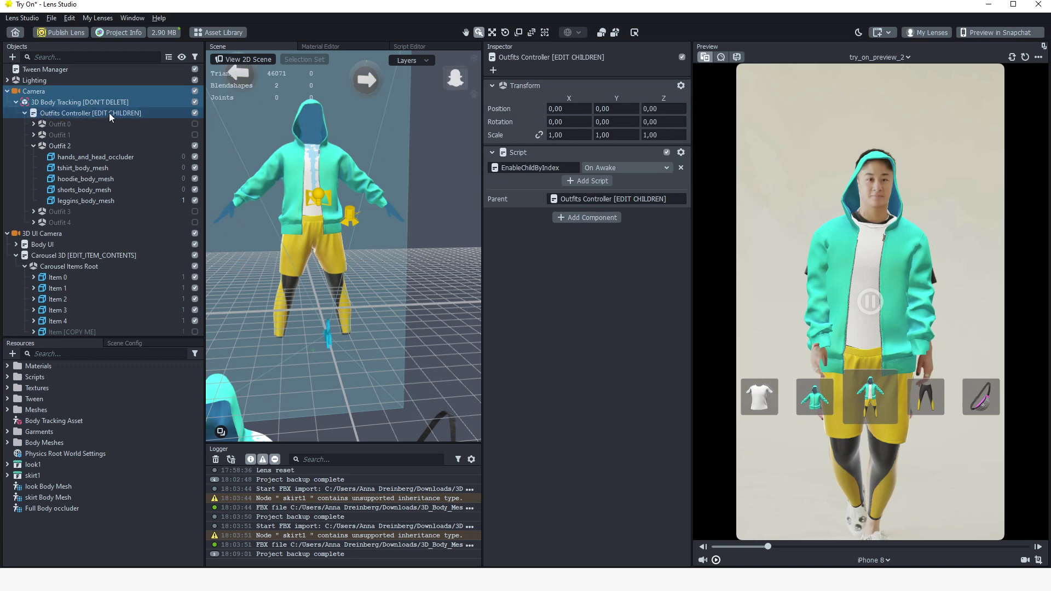
pyautogui.rightClick(89, 113)
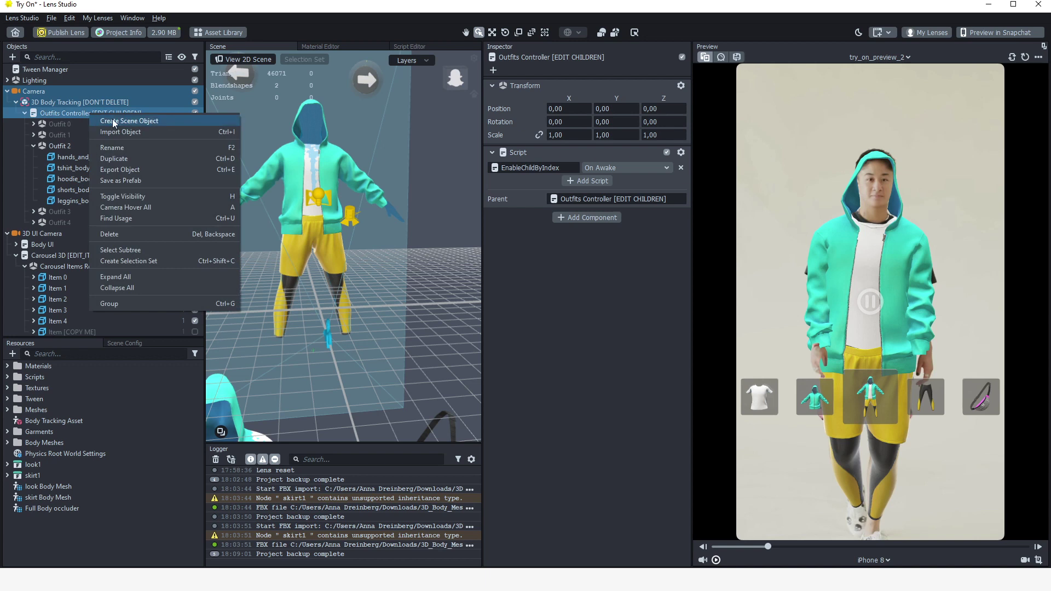
pyautogui.click(114, 121)
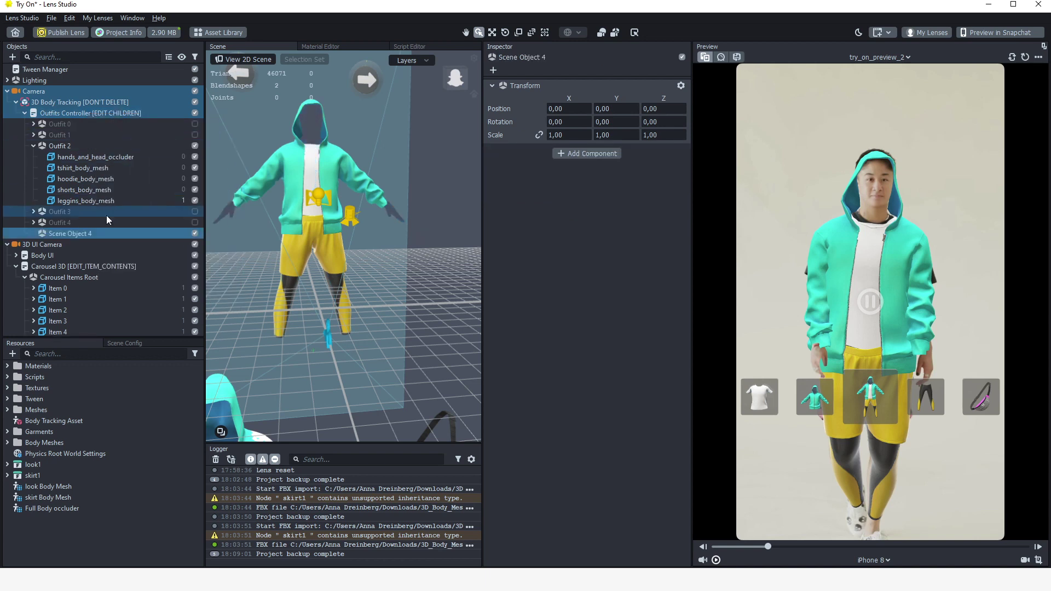
# Delete the template objects Outfit 0 through Outfit 4 from the Outfits Controller
pyautogui.click(69, 125)
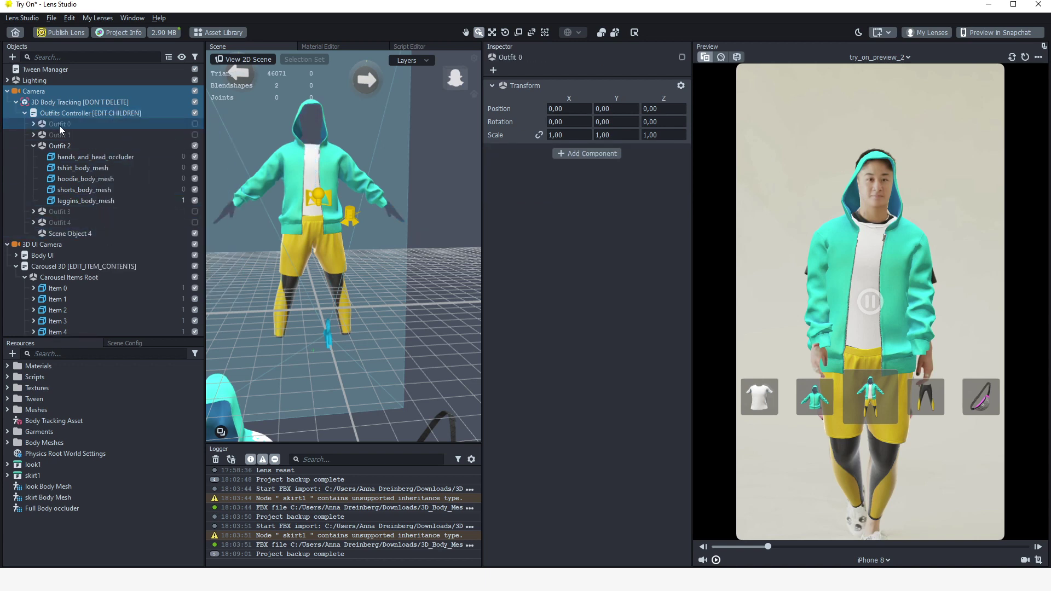
pyautogui.press('Delete')
pyautogui.press('Delete')
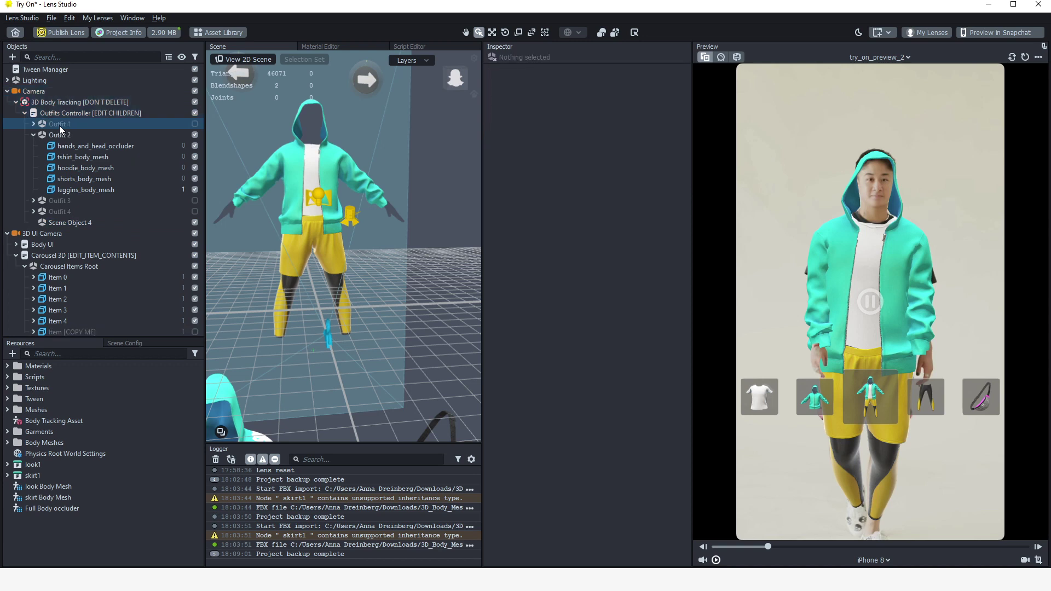
pyautogui.press('Delete')
pyautogui.press('Delete')
pyautogui.press('Delete')
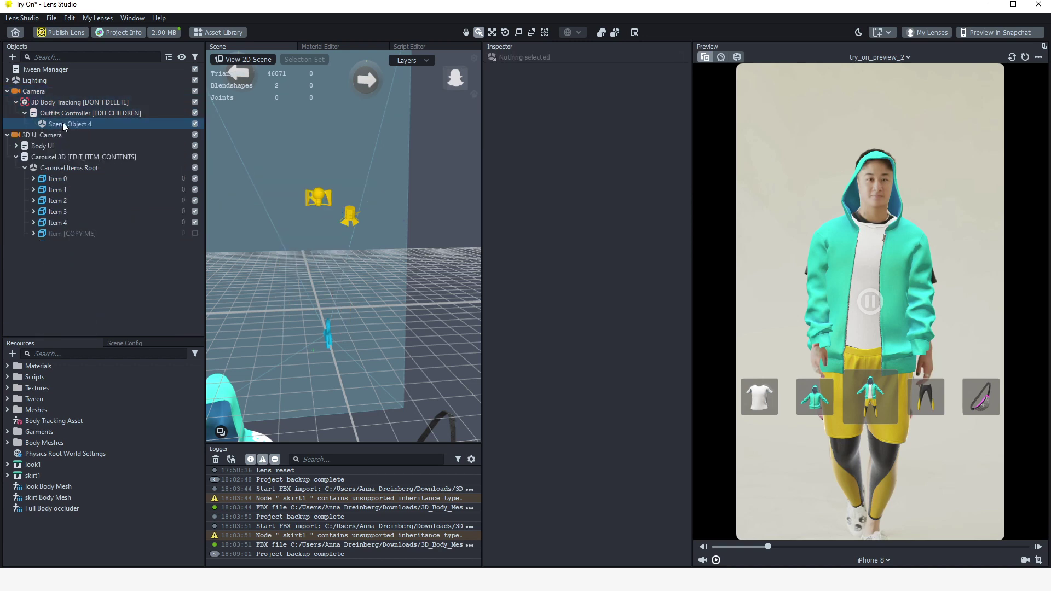
# Rename the new scene object under the Outfits Controller to look1
pyautogui.click(64, 124)
pyautogui.rightClick(57, 121)
pyautogui.click(82, 155)
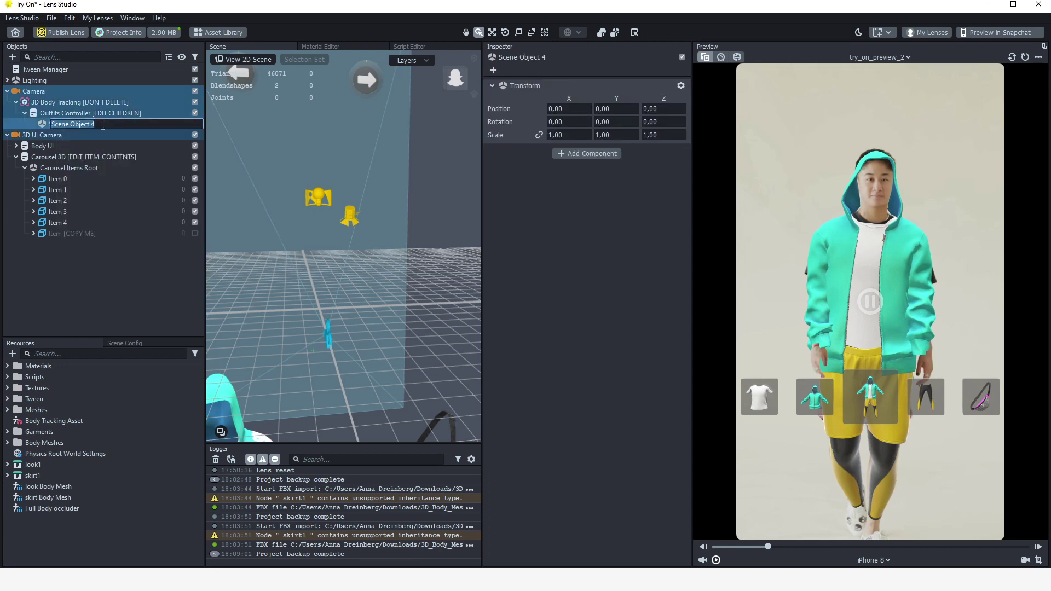
pyautogui.write('look1')
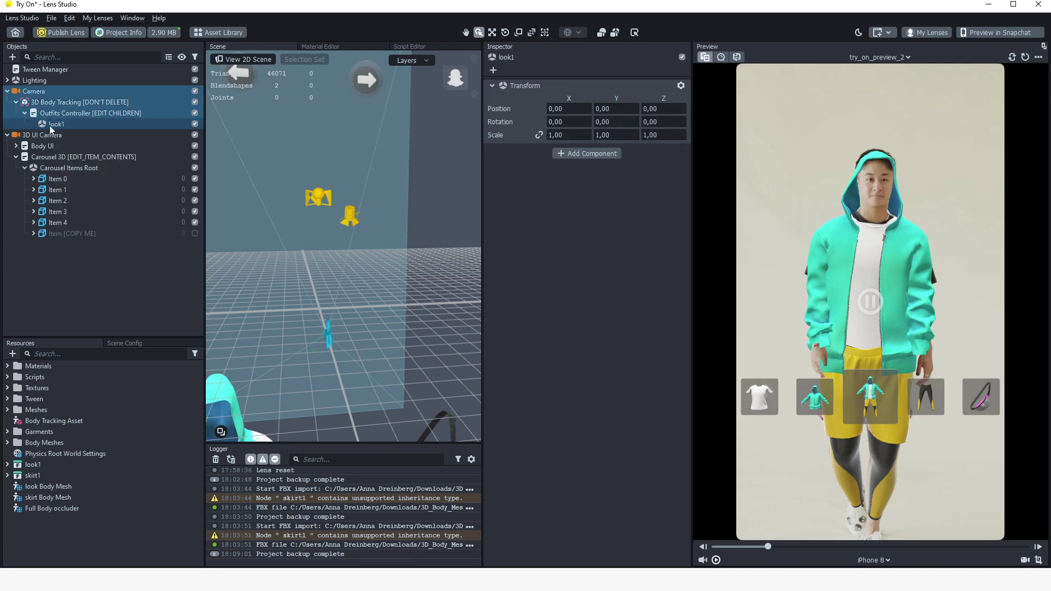
pyautogui.press('Return')
# Add a Box mesh object inside the look1 scene object and rename it Box occluder
pyautogui.click(12, 57)
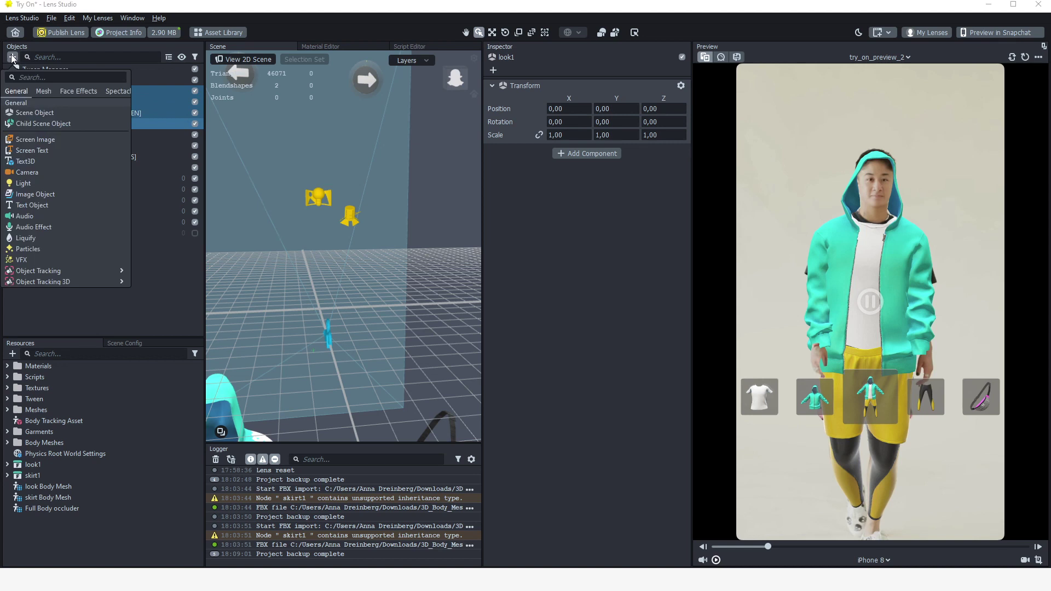
pyautogui.scroll(-2, 64, 202)
pyautogui.scroll(-4, 65, 202)
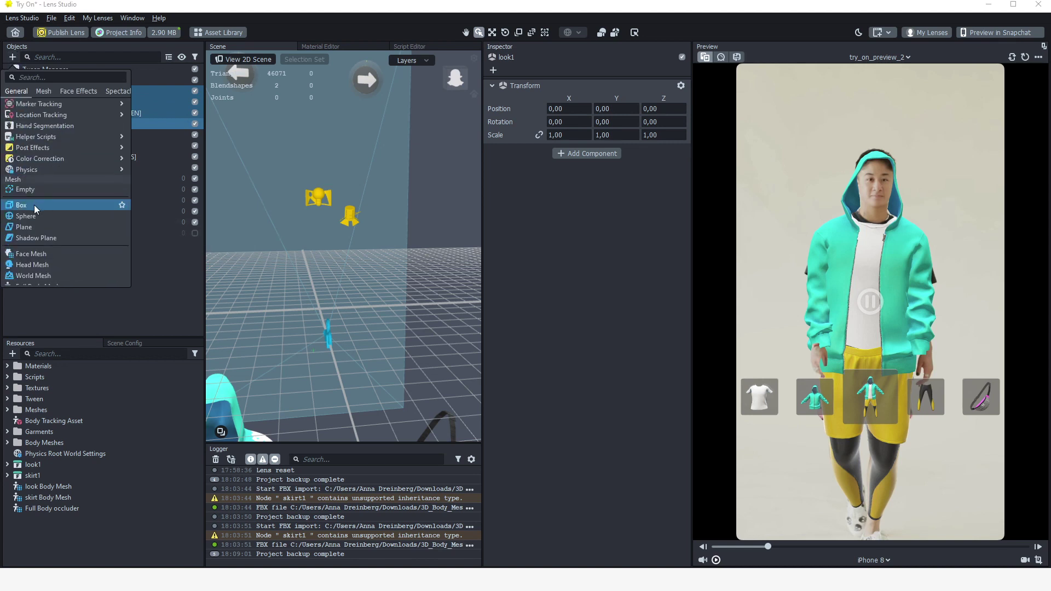
pyautogui.click(34, 205)
pyautogui.rightClick(142, 138)
pyautogui.click(165, 170)
pyautogui.click(97, 137)
pyautogui.write('occluder')
pyautogui.press('Return')
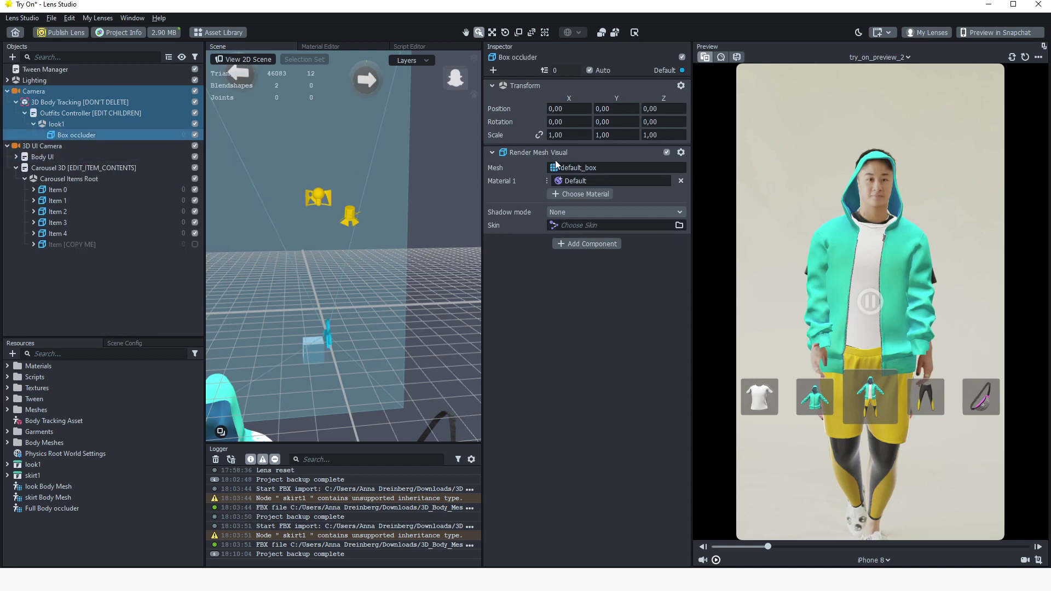
# Replace the mesh of Box occluder with the Full Body occluder body mesh
pyautogui.click(70, 509)
pyautogui.click(603, 167)
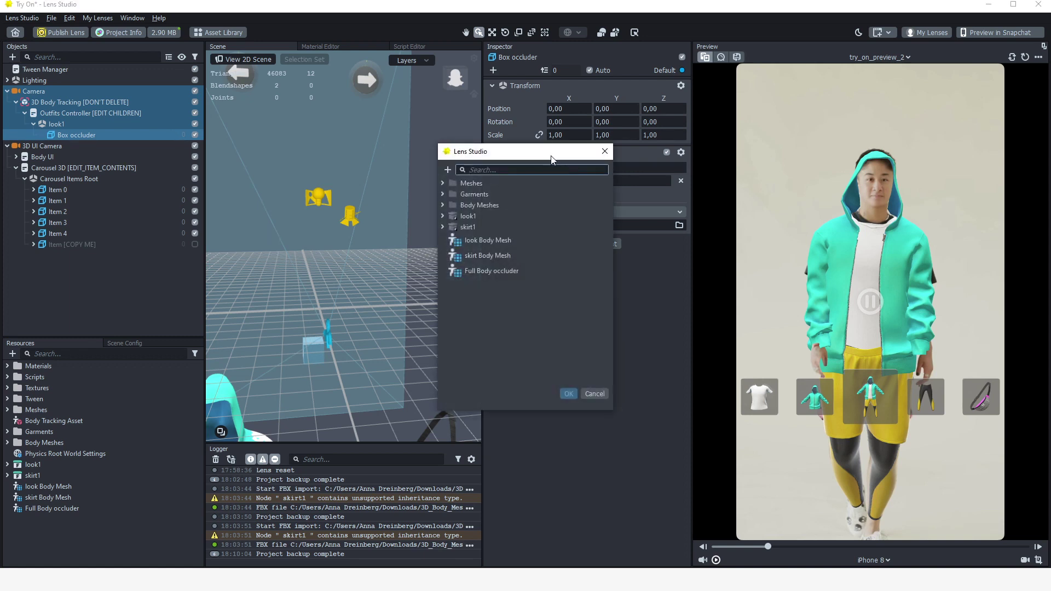
pyautogui.moveTo(553, 161); pyautogui.dragTo(413, 175)
pyautogui.click(368, 285)
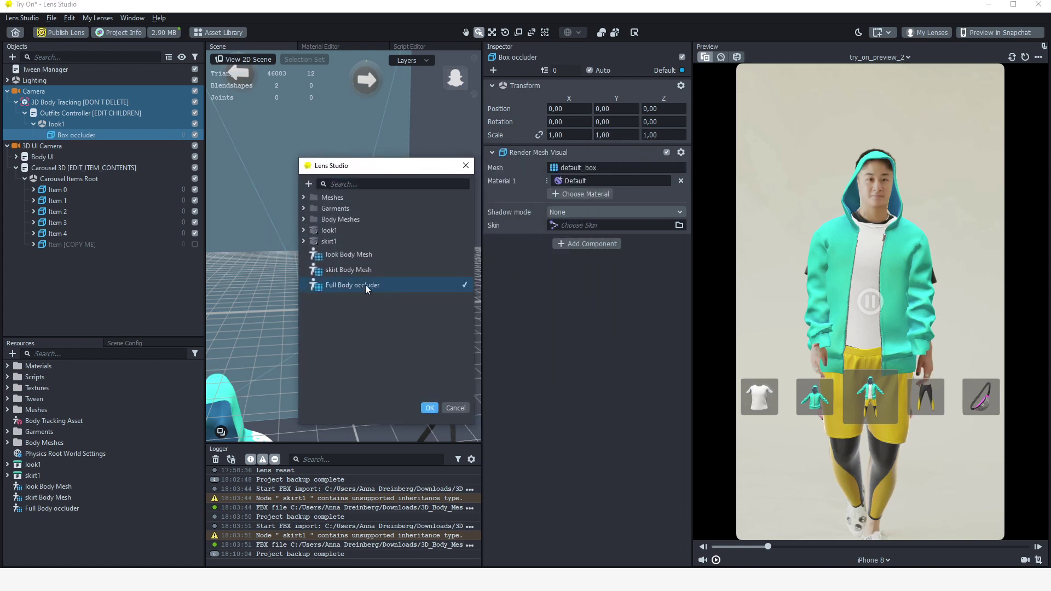
pyautogui.click(428, 407)
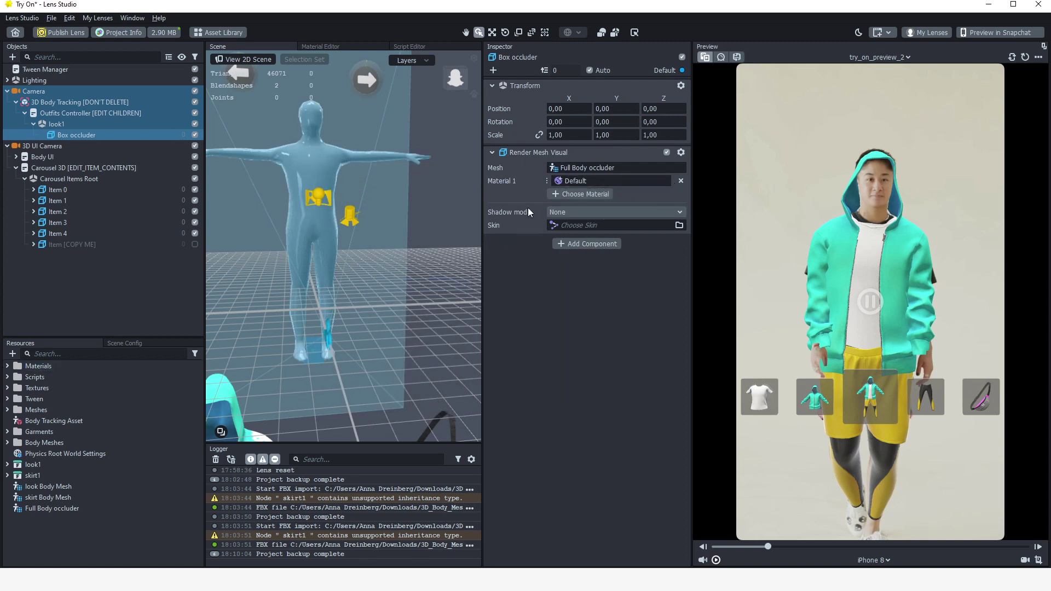
# Replace the Default material of Box occluder with Graph Occluder
pyautogui.click(612, 181)
pyautogui.click(487, 196)
pyautogui.click(571, 395)
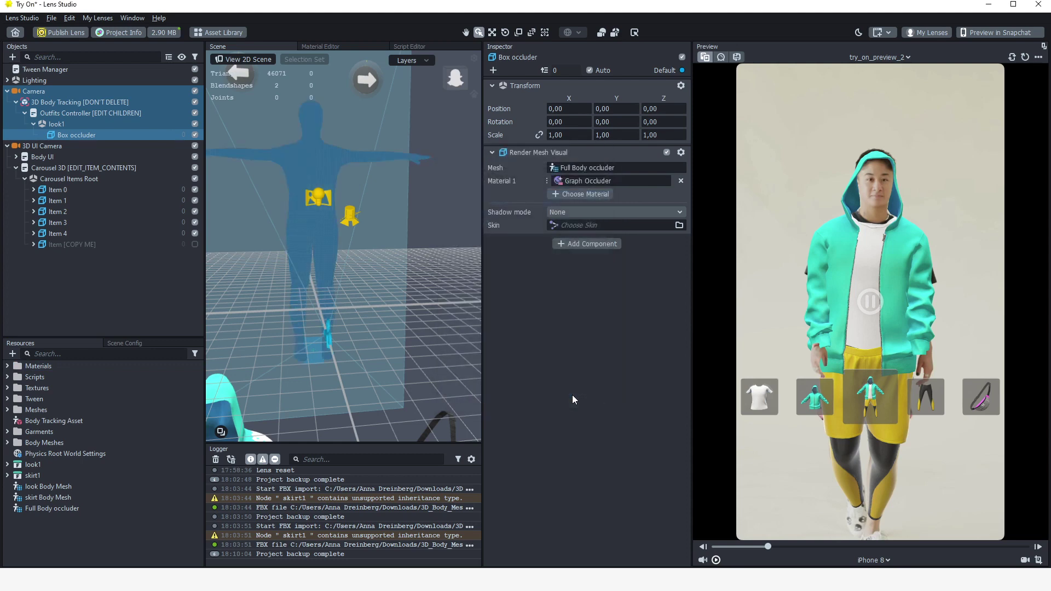
pyautogui.keyDown('alt'); pyautogui.moveTo(410, 360); pyautogui.dragTo(377, 353); pyautogui.keyUp('alt')
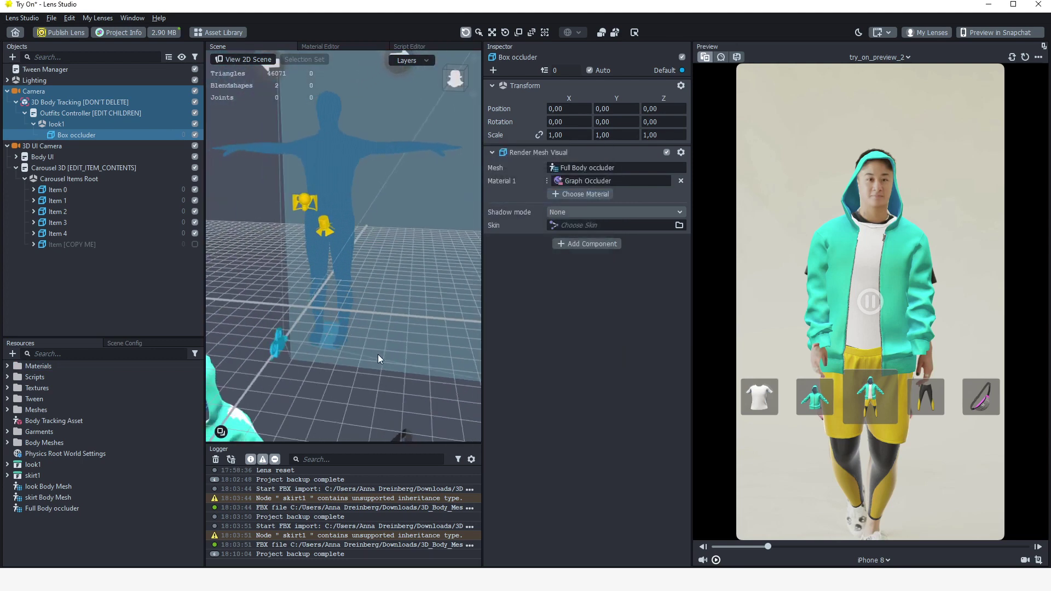
# Add a second Box mesh object inside the look1 scene object and rename it Box look1
pyautogui.click(56, 124)
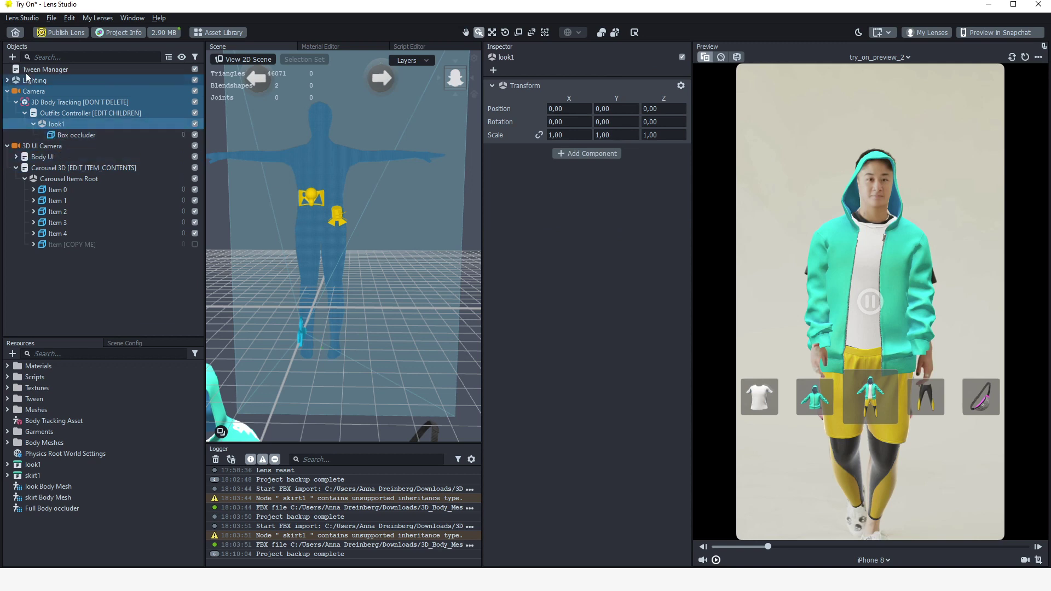
pyautogui.click(12, 57)
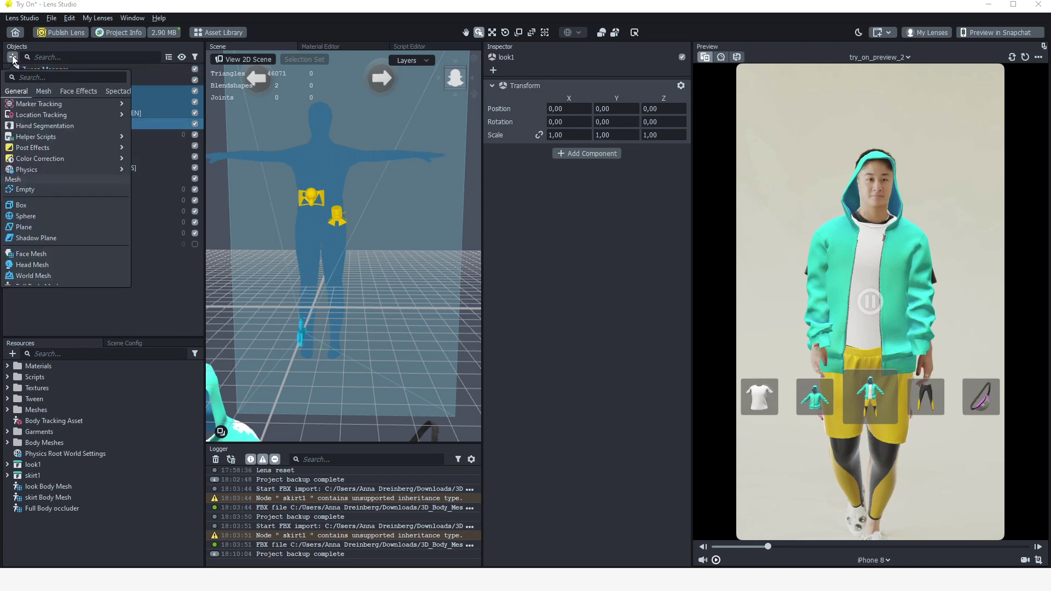
pyautogui.click(28, 206)
pyautogui.rightClick(84, 147)
pyautogui.click(119, 172)
pyautogui.write('look1')
pyautogui.press('Return')
# Assign look Body Mesh as the mesh of Box look1 and enable Blend Normals for its blendshapes
pyautogui.click(575, 163)
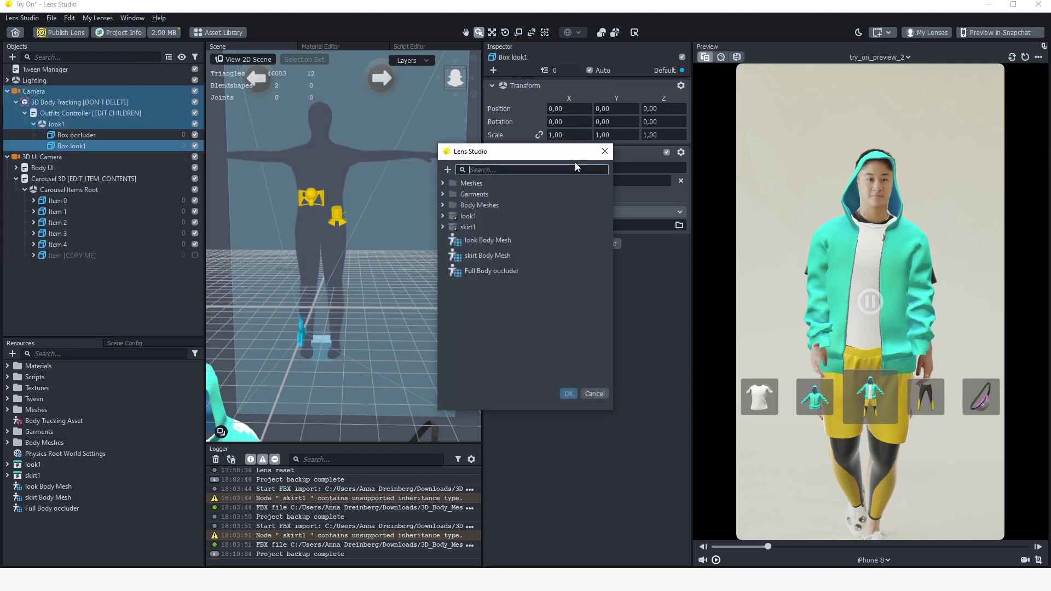
pyautogui.click(484, 243)
pyautogui.click(464, 244)
pyautogui.click(567, 393)
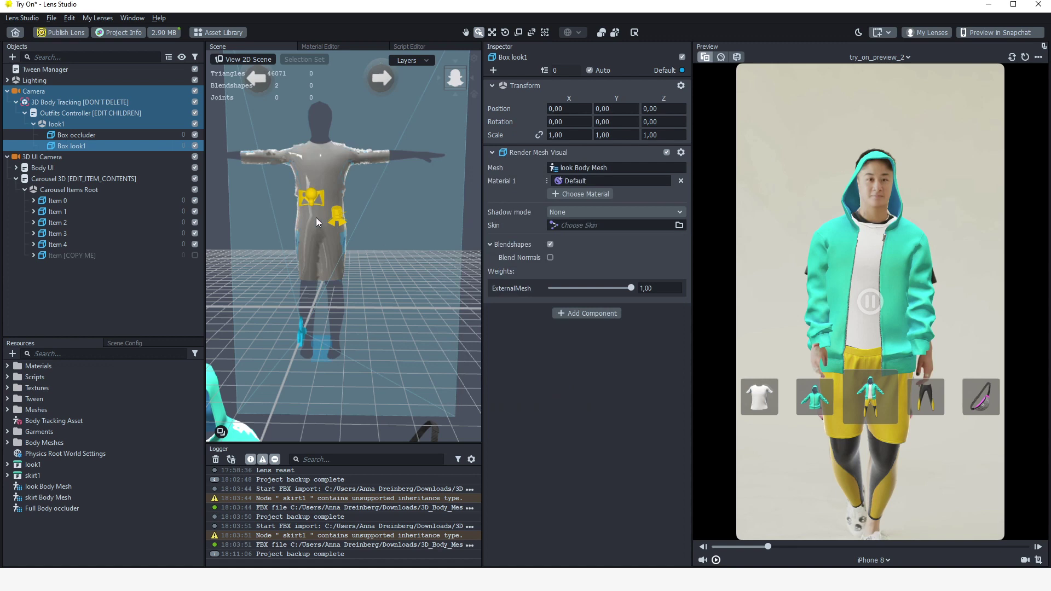
pyautogui.click(550, 258)
pyautogui.keyDown('alt'); pyautogui.moveTo(373, 228); pyautogui.dragTo(389, 242); pyautogui.keyUp('alt')
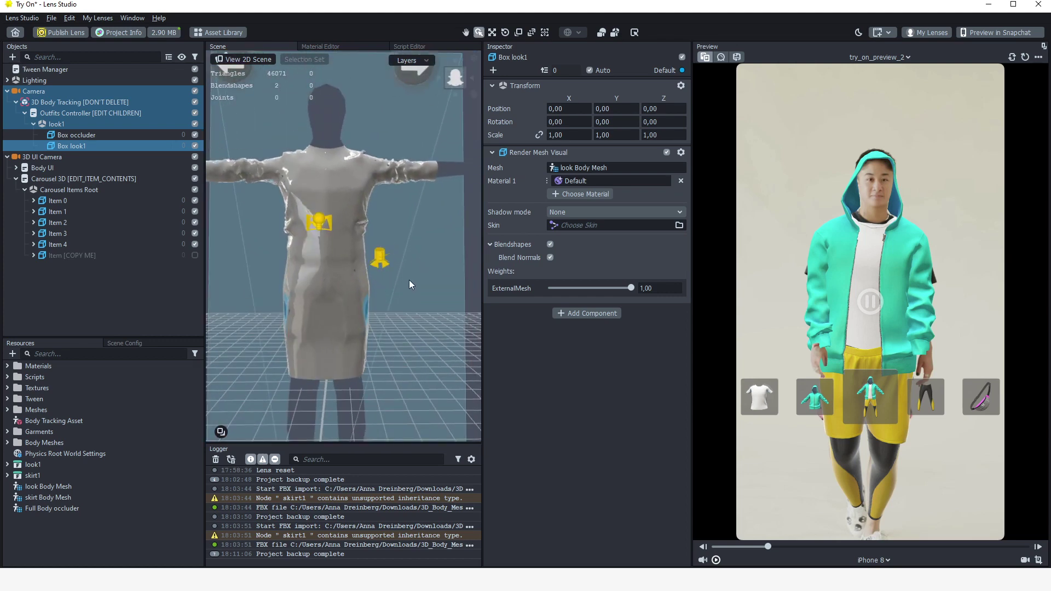
pyautogui.moveTo(393, 291)
pyautogui.keyDown('alt'); pyautogui.mouseDown()
pyautogui.moveTo(320, 271)
pyautogui.moveTo(468, 277)
pyautogui.moveTo(367, 290)
pyautogui.moveTo(395, 285)
pyautogui.mouseUp(); pyautogui.keyUp('alt')
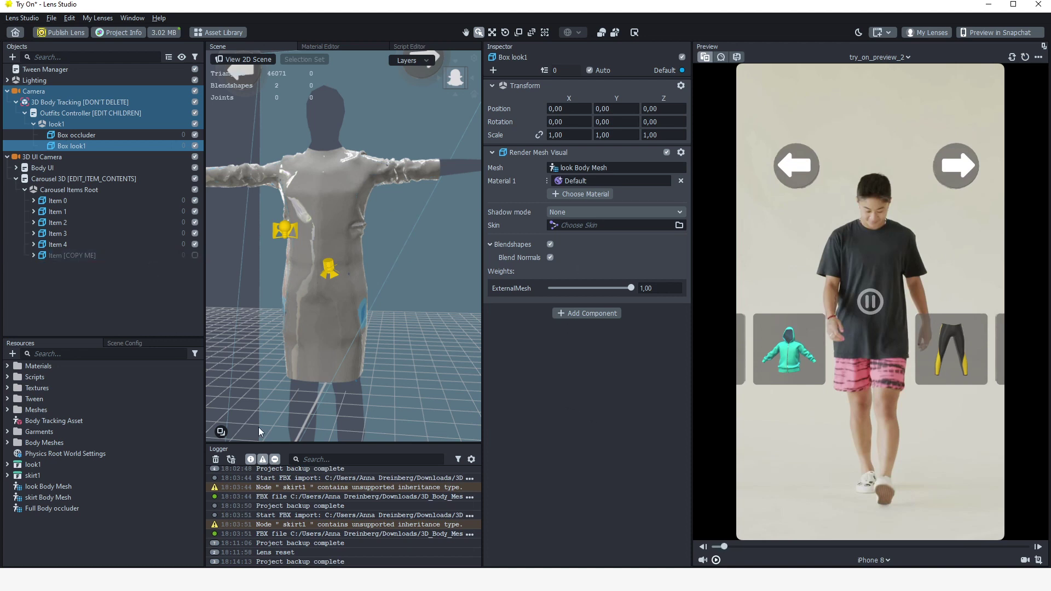
# Create a Simple PBR material in the resources and rename it loook
pyautogui.click(12, 354)
pyautogui.click(104, 145)
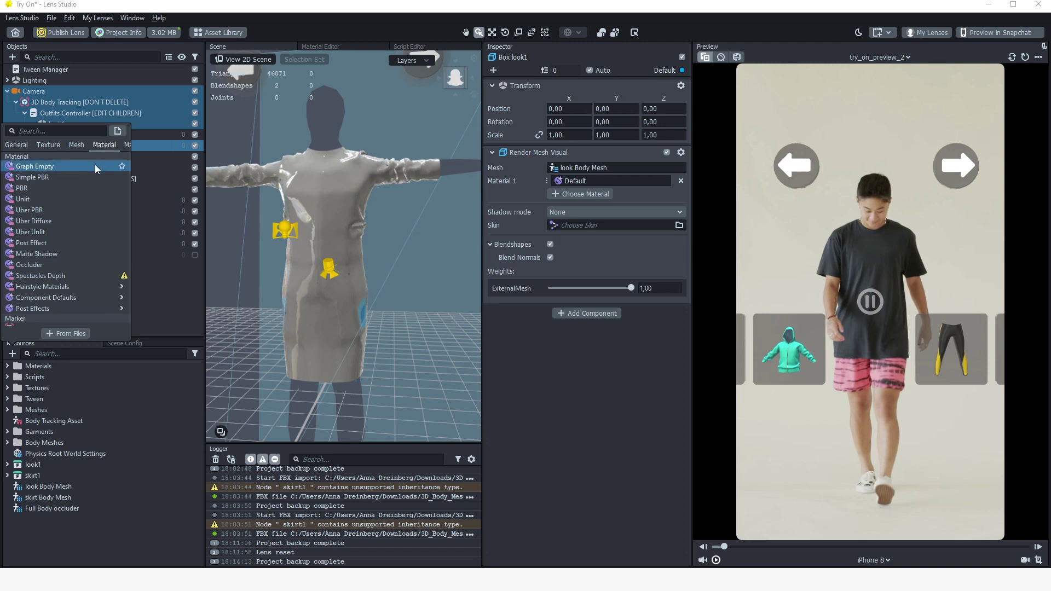
pyautogui.click(55, 179)
pyautogui.rightClick(54, 519)
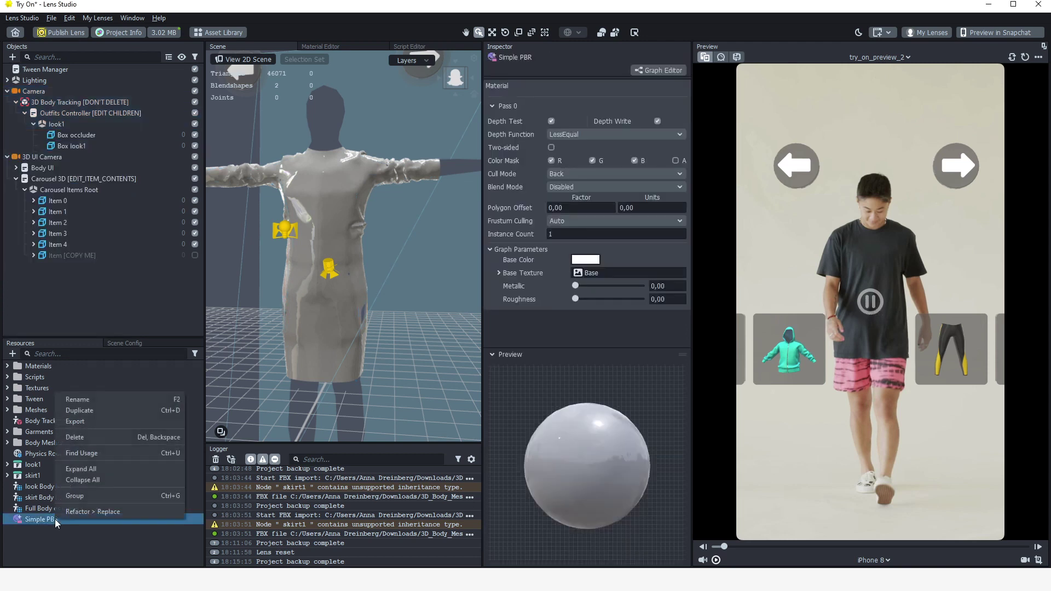
pyautogui.click(79, 399)
pyautogui.write('loook')
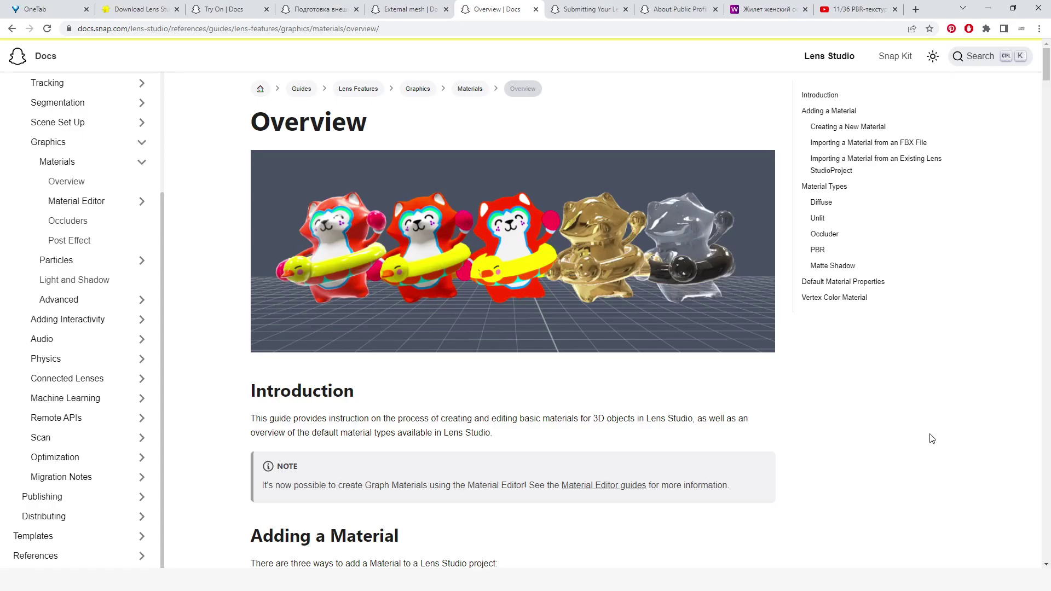
# Review the Materials overview in the Snap docs, from creating a material through the default material properties, and return to Lens Studio
pyautogui.scroll(-8, 932, 438)
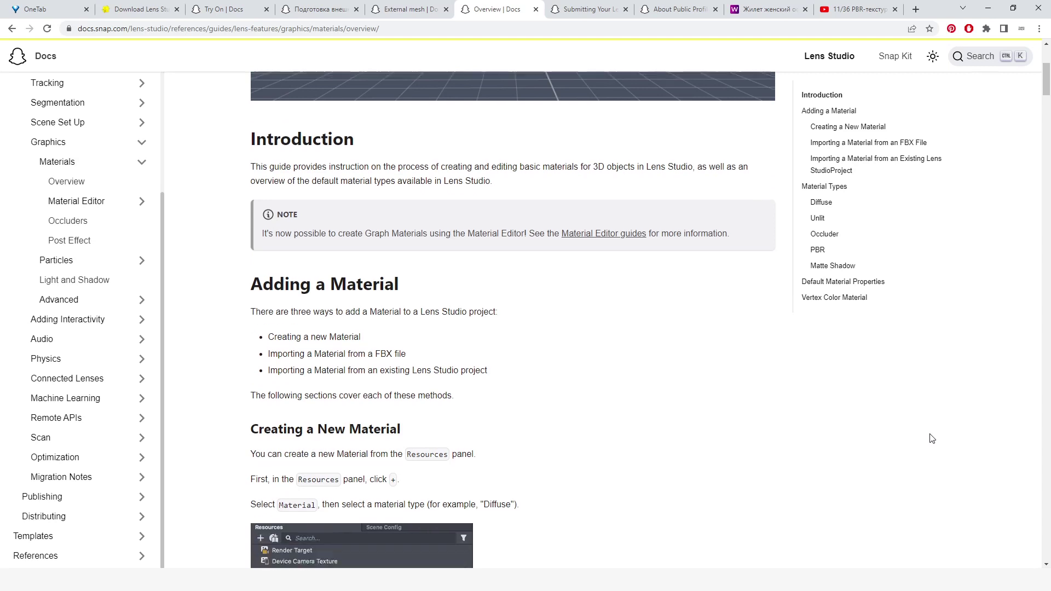
pyautogui.scroll(-3, 583, 418)
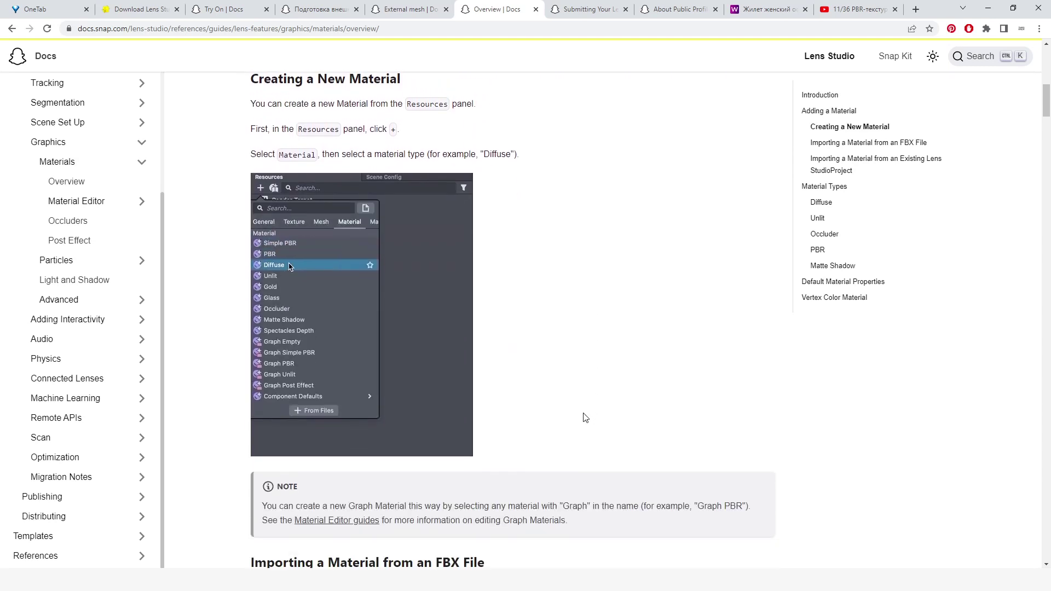
pyautogui.scroll(-3, 584, 418)
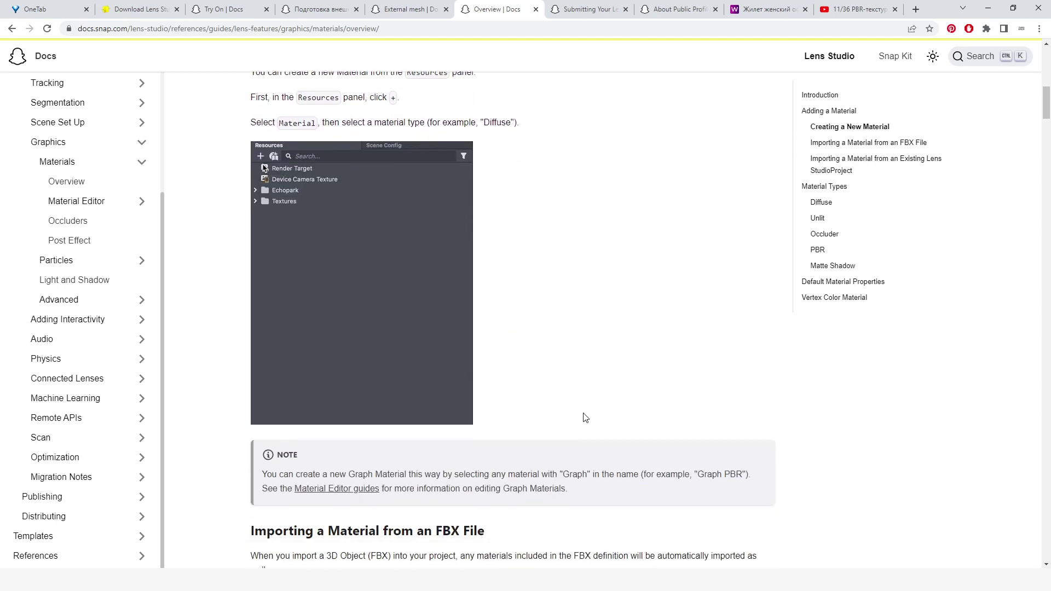
pyautogui.scroll(-15, 584, 417)
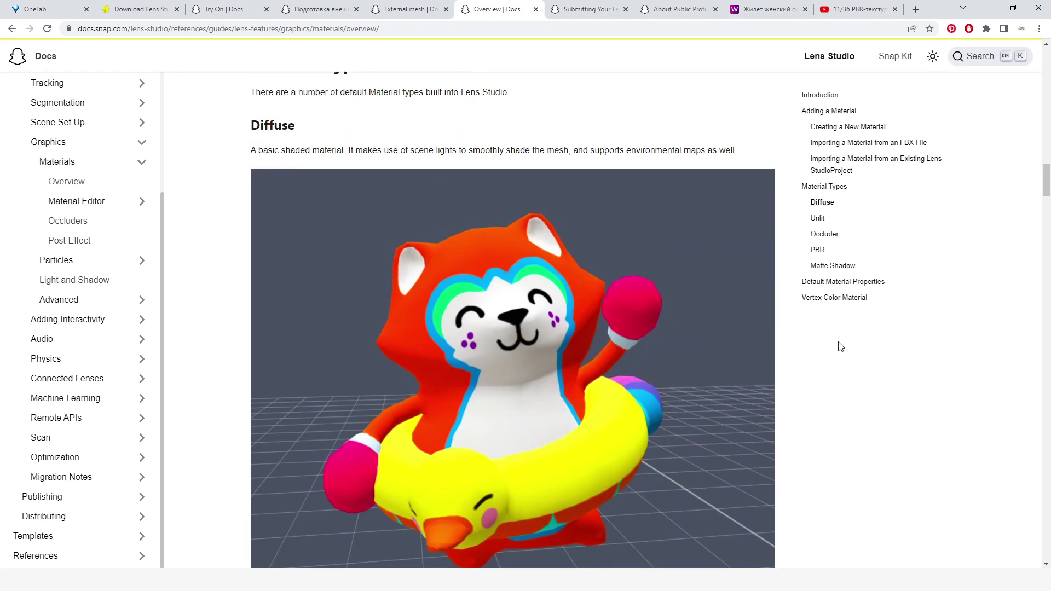
pyautogui.scroll(-20, 532, 329)
pyautogui.scroll(-10, 535, 332)
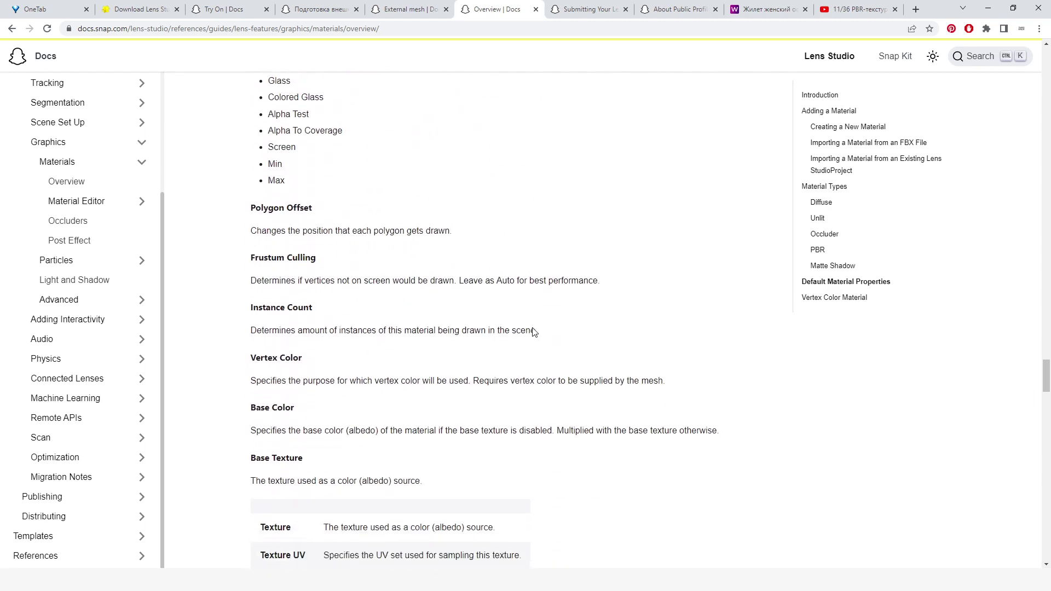
pyautogui.moveTo(1046, 402); pyautogui.dragTo(1046, 52)
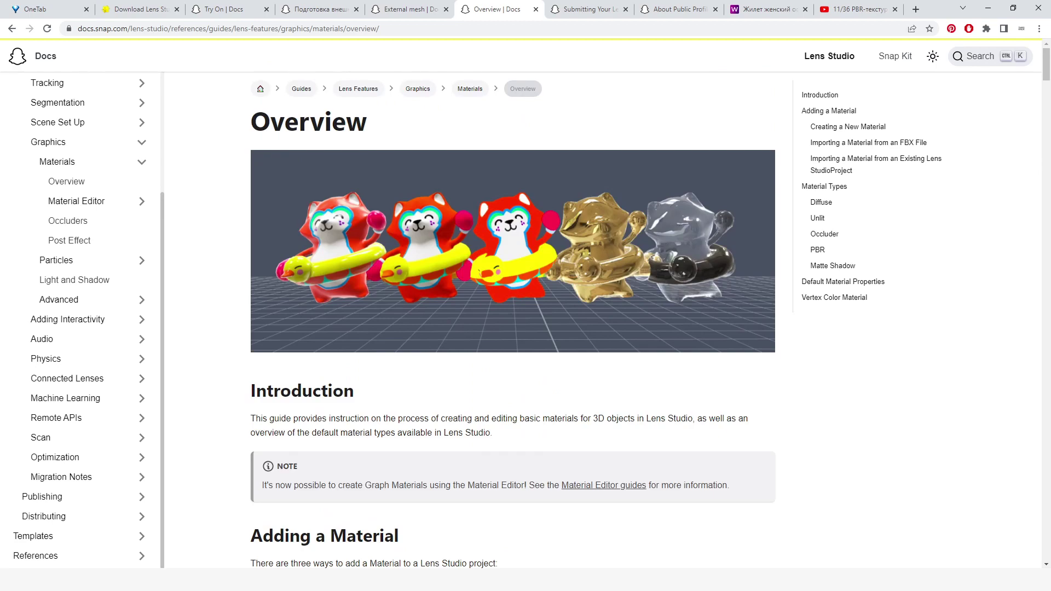
pyautogui.hotkey('alt', 'Tab')
# Set the base color of look1 material to pink #ff007f
pyautogui.click(43, 524)
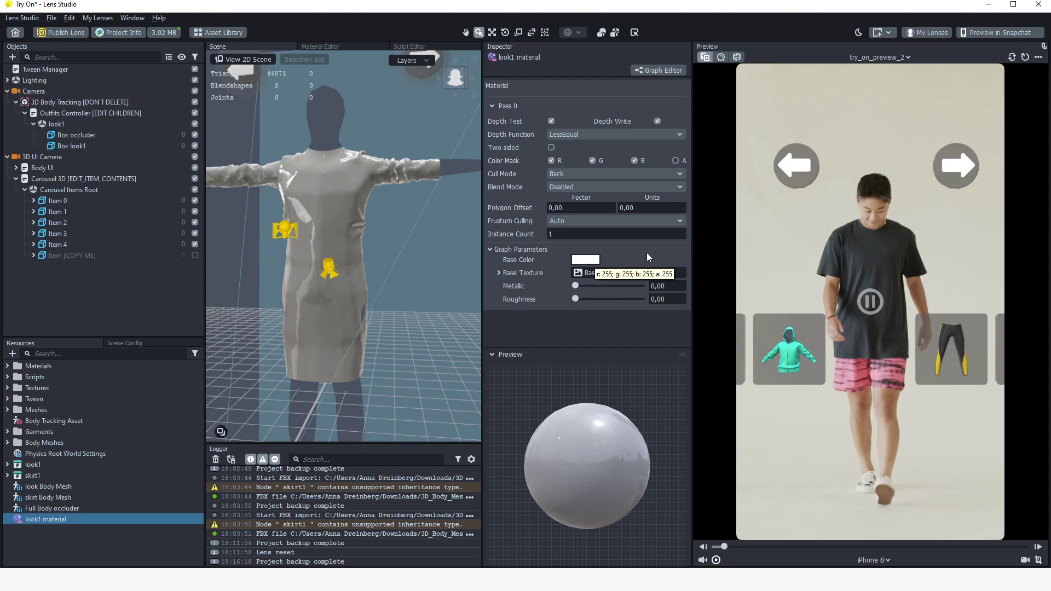
pyautogui.click(590, 264)
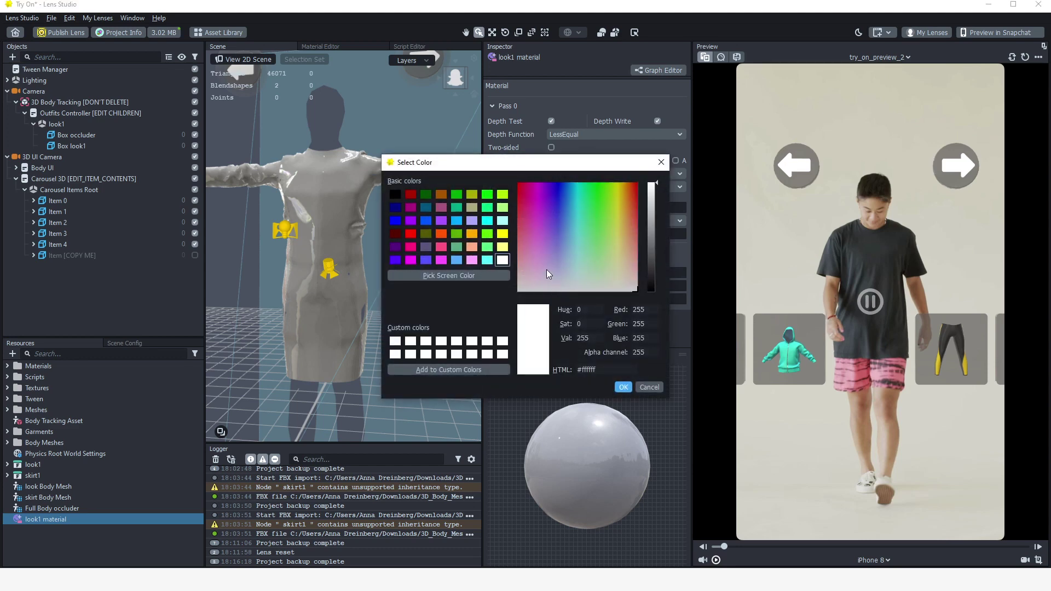
pyautogui.click(410, 247)
pyautogui.click(623, 387)
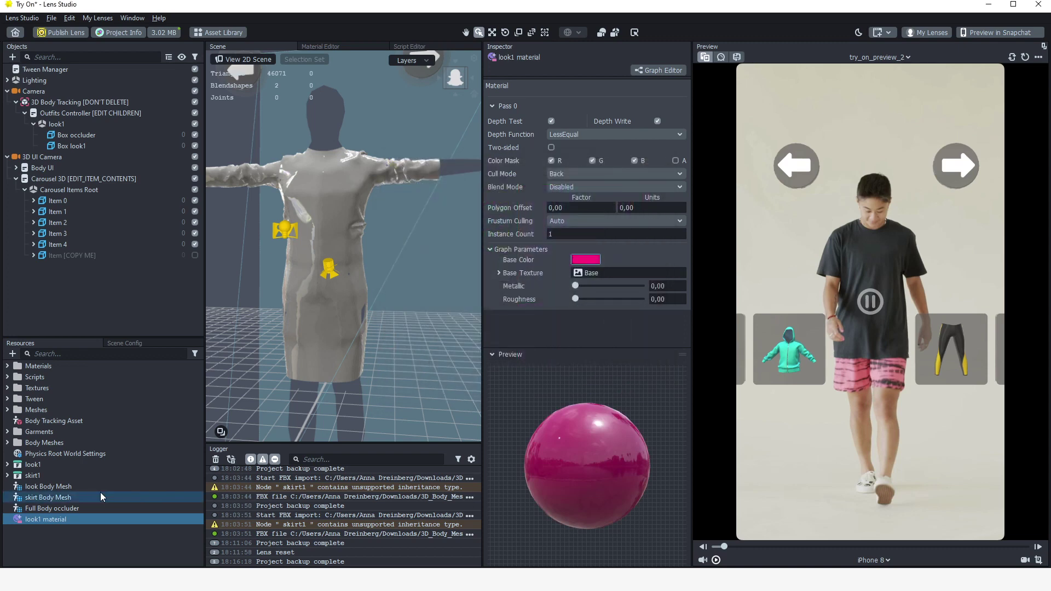
# Replace the Default material of Box look1 with look1 material
pyautogui.click(64, 144)
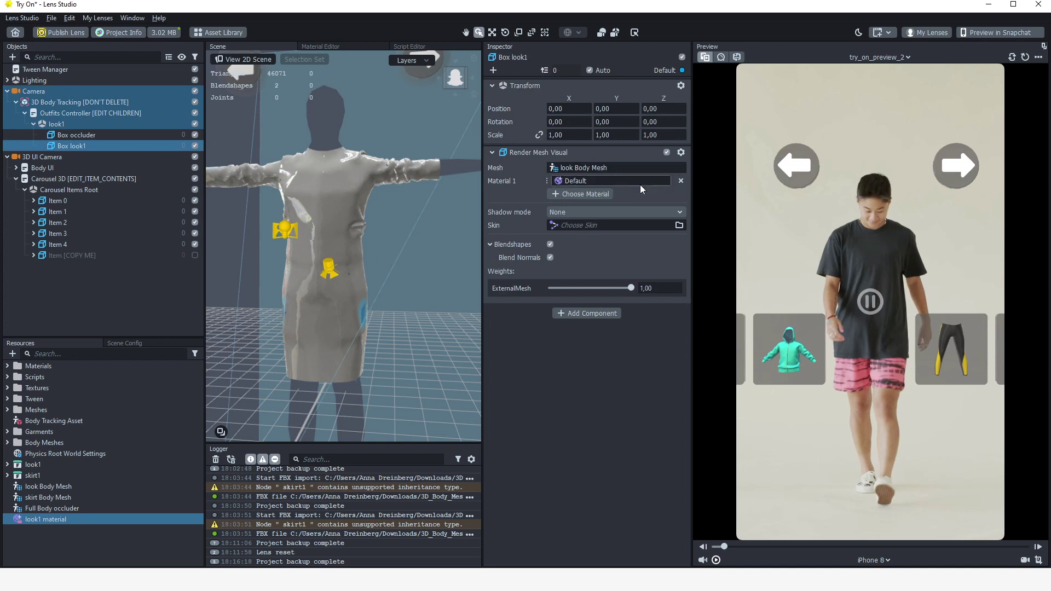
pyautogui.click(640, 181)
pyautogui.click(479, 228)
pyautogui.click(568, 395)
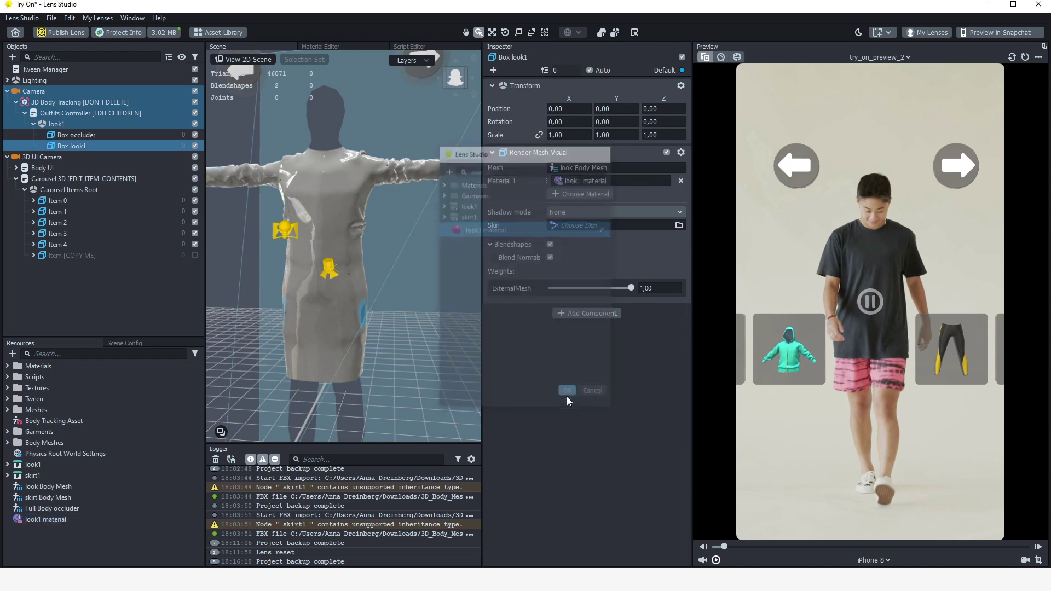
# Import the vogue texture from the 3D_Body_Mesh_and_UV folder into the project resources
pyautogui.click(63, 520)
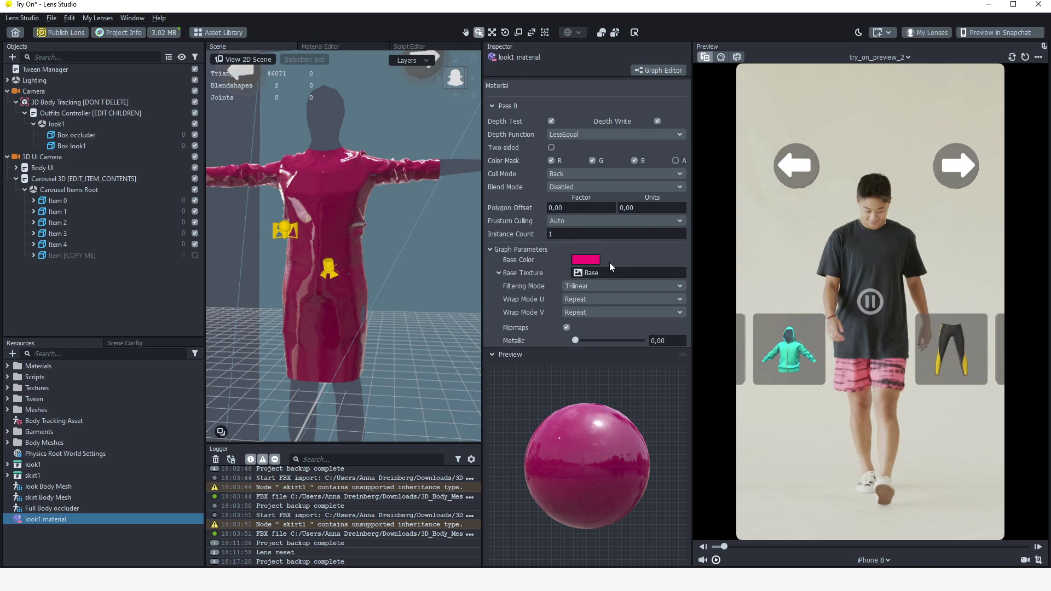
pyautogui.click(102, 547)
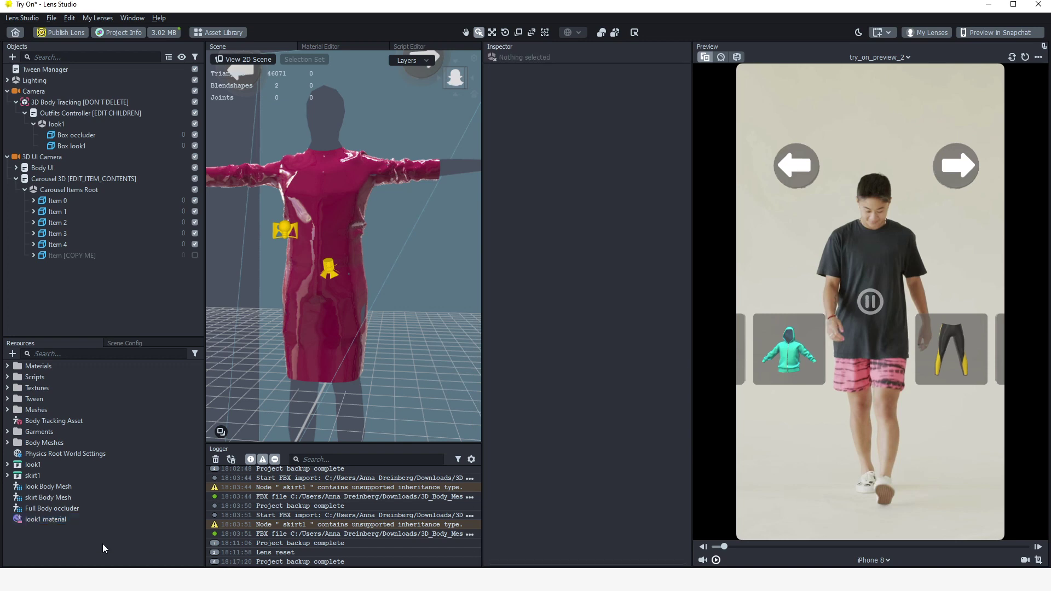
pyautogui.hotkey('alt', 'Tab')
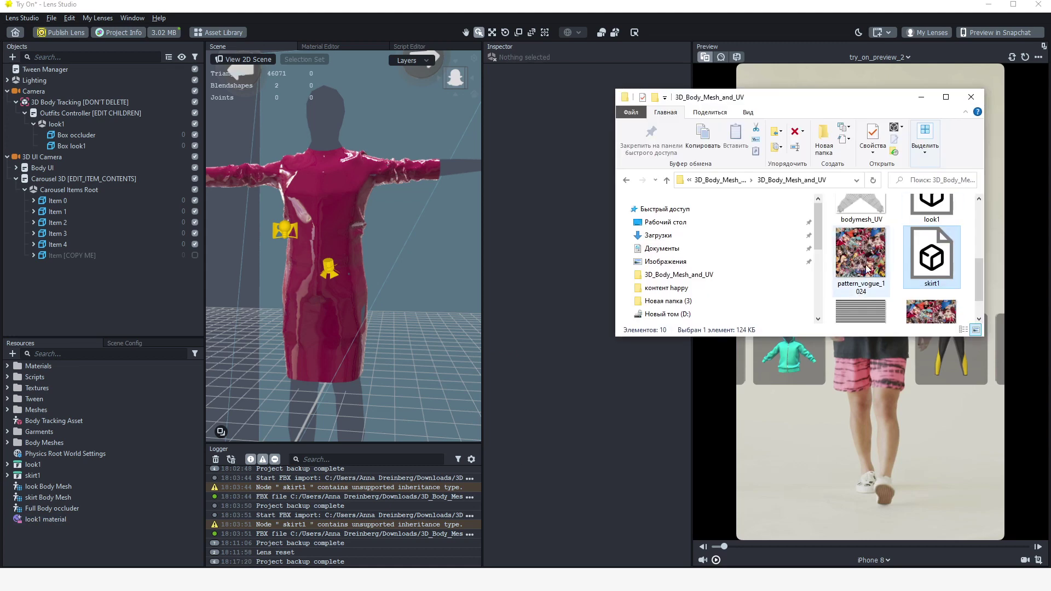
pyautogui.scroll(-1, 867, 270)
pyautogui.moveTo(931, 287); pyautogui.dragTo(60, 550)
# Set the vogue texture's optimization type to Size with Medium texture quality
pyautogui.click(38, 530)
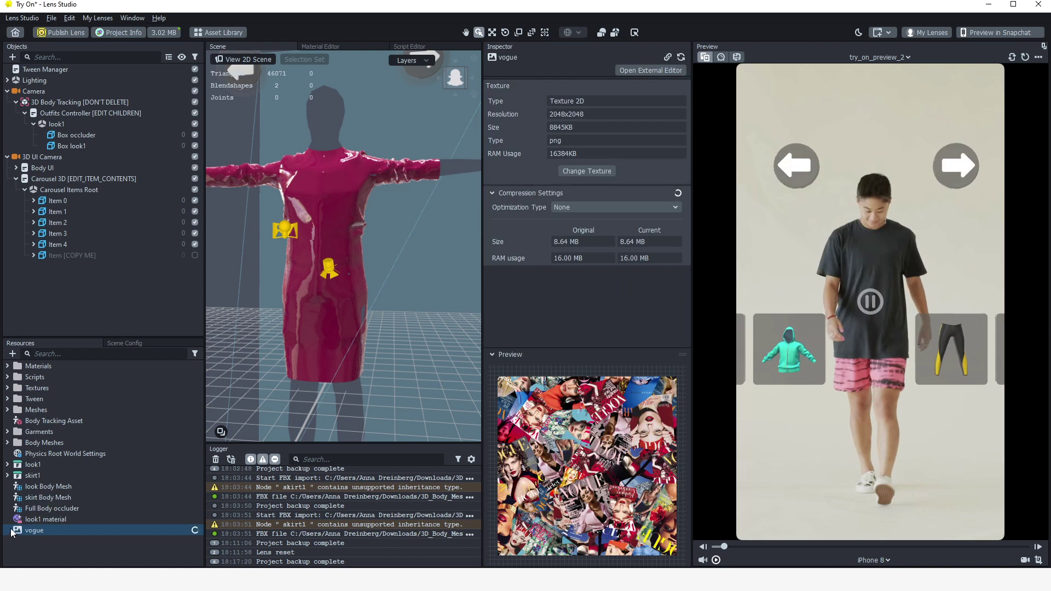
pyautogui.click(635, 207)
pyautogui.click(628, 201)
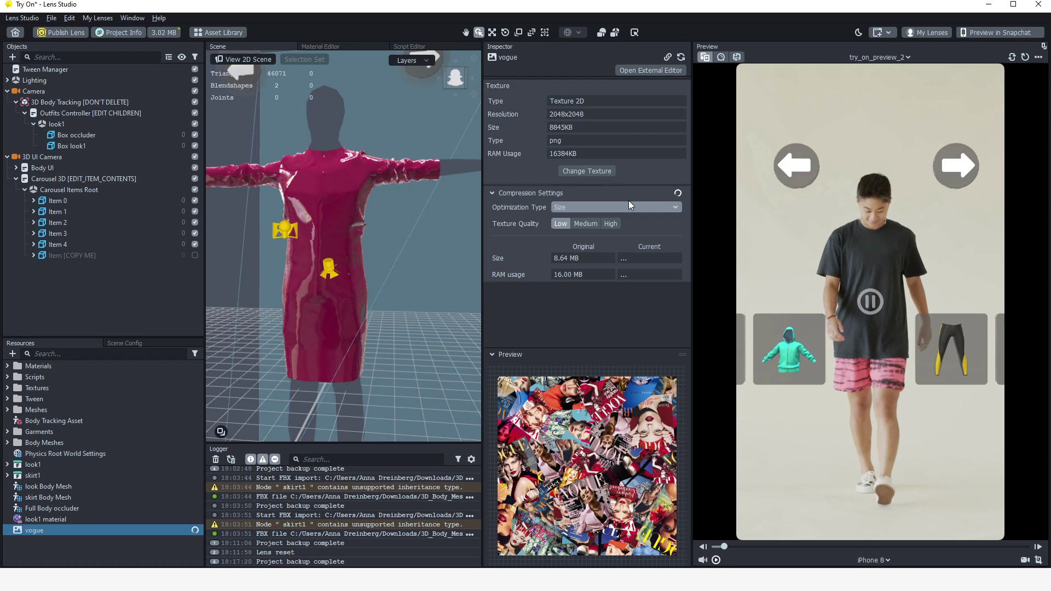
pyautogui.click(584, 224)
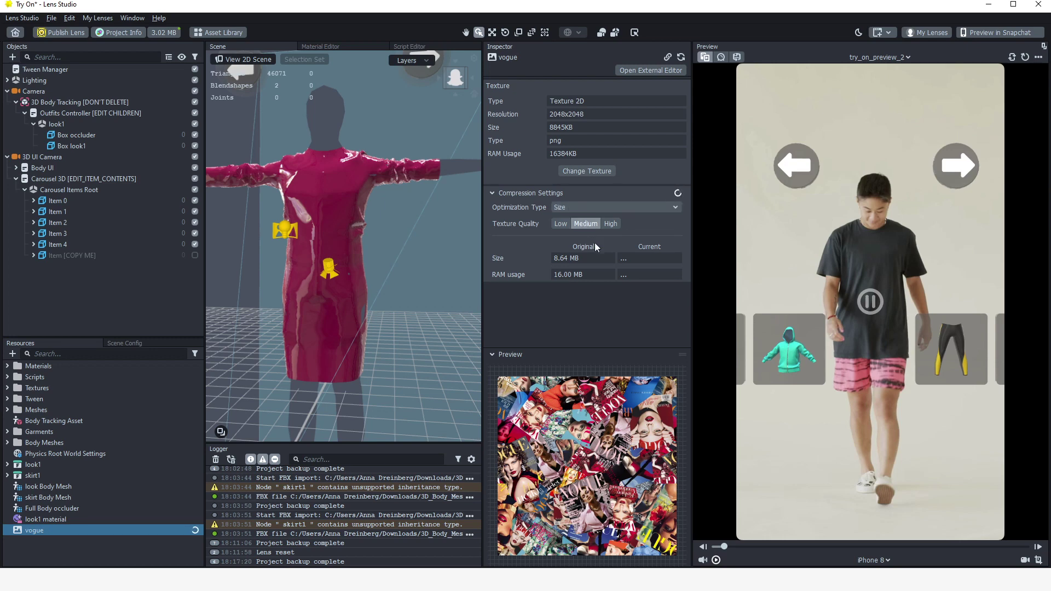
# Assign vogue as the base texture of look1 material
pyautogui.click(45, 519)
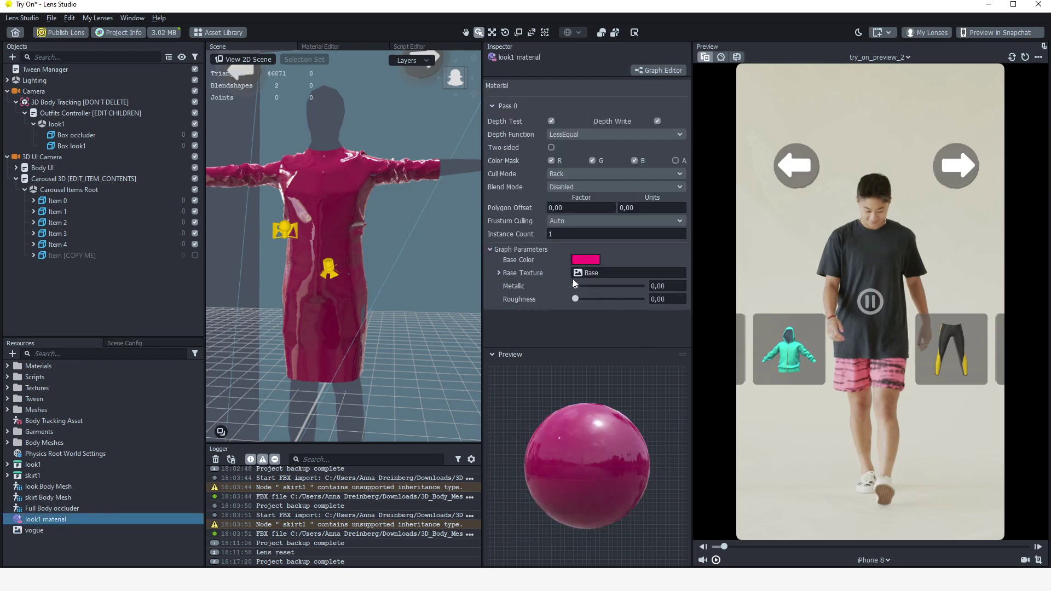
pyautogui.click(596, 272)
pyautogui.click(476, 211)
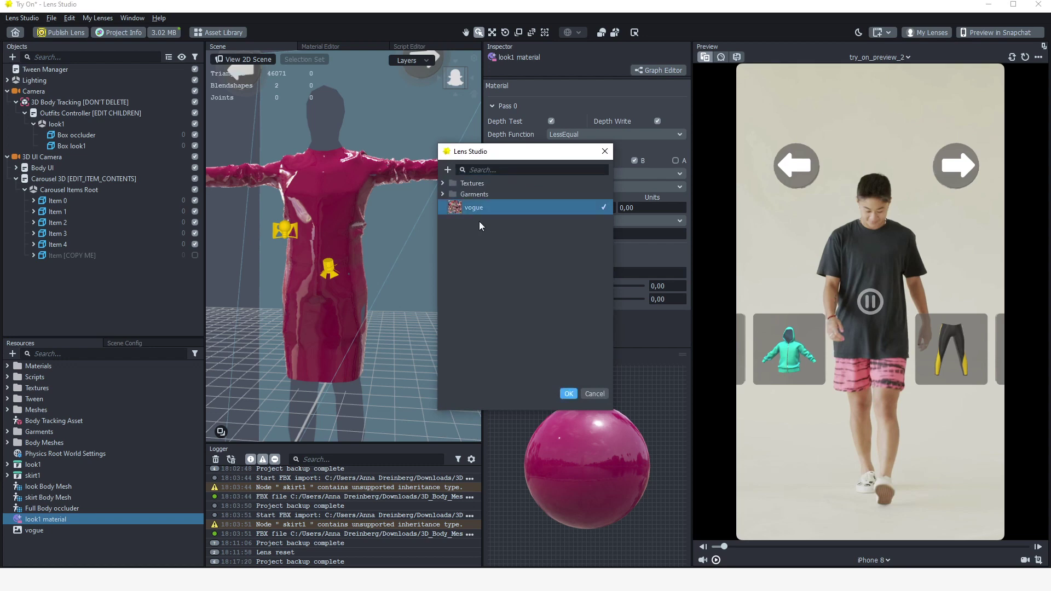
pyautogui.click(570, 394)
# Set the base color of look1 material to white #ffffff
pyautogui.click(589, 261)
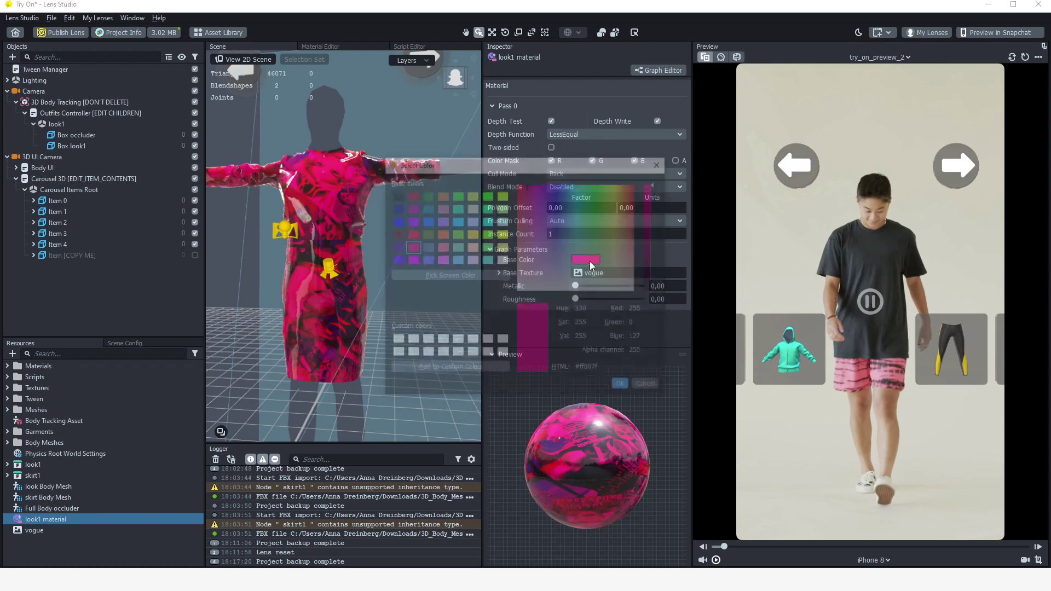
pyautogui.click(503, 260)
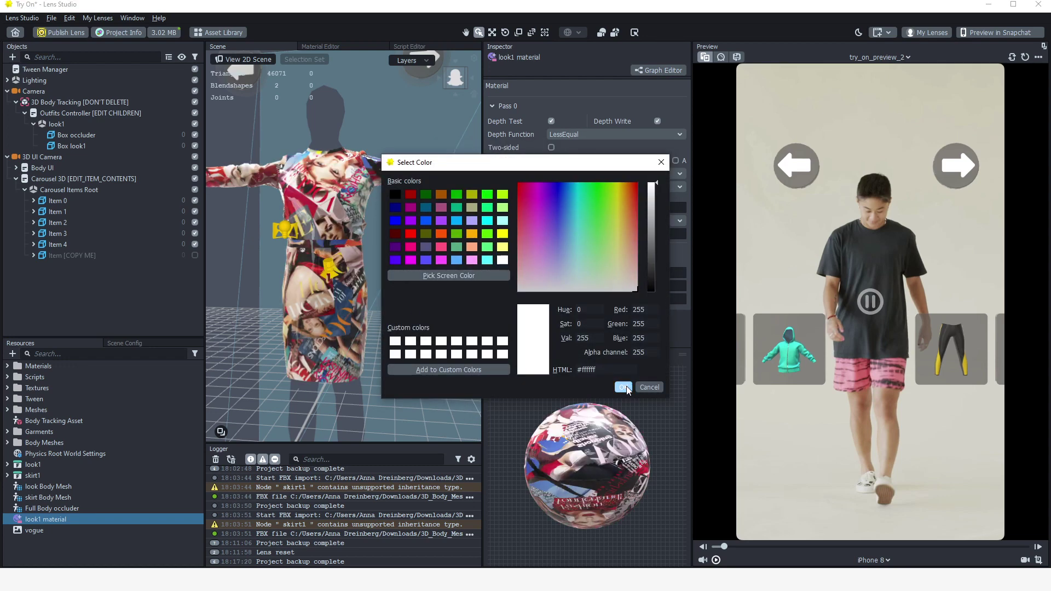
pyautogui.click(623, 387)
# Set the Metallic of look1 material to 0,00 and its Roughness to 0,60
pyautogui.keyDown('alt'); pyautogui.moveTo(327, 324); pyautogui.dragTo(307, 310); pyautogui.keyUp('alt')
pyautogui.moveTo(575, 285); pyautogui.dragTo(545, 285)
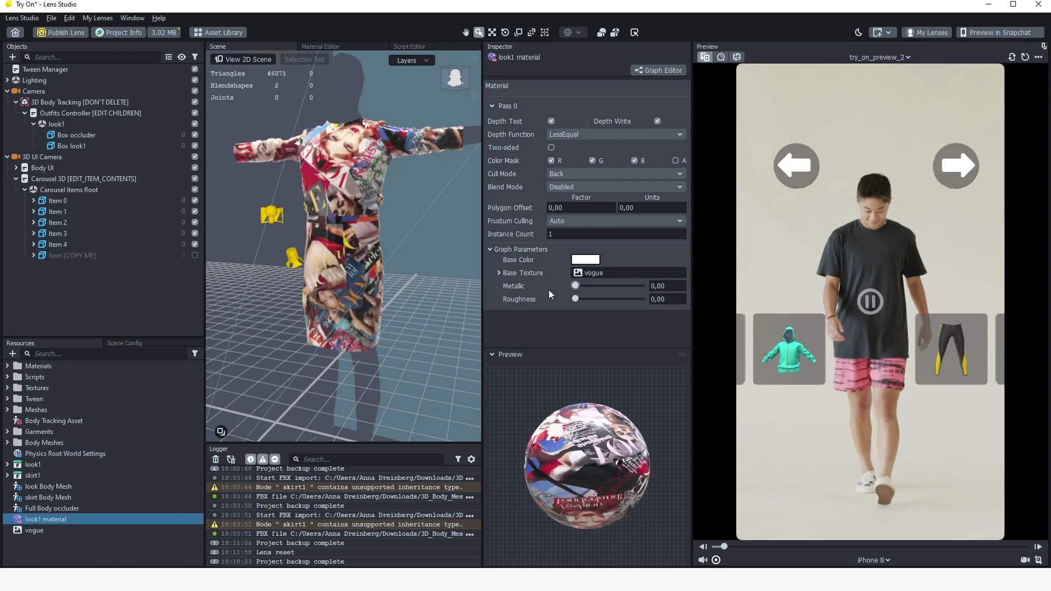
pyautogui.moveTo(575, 298); pyautogui.dragTo(615, 307)
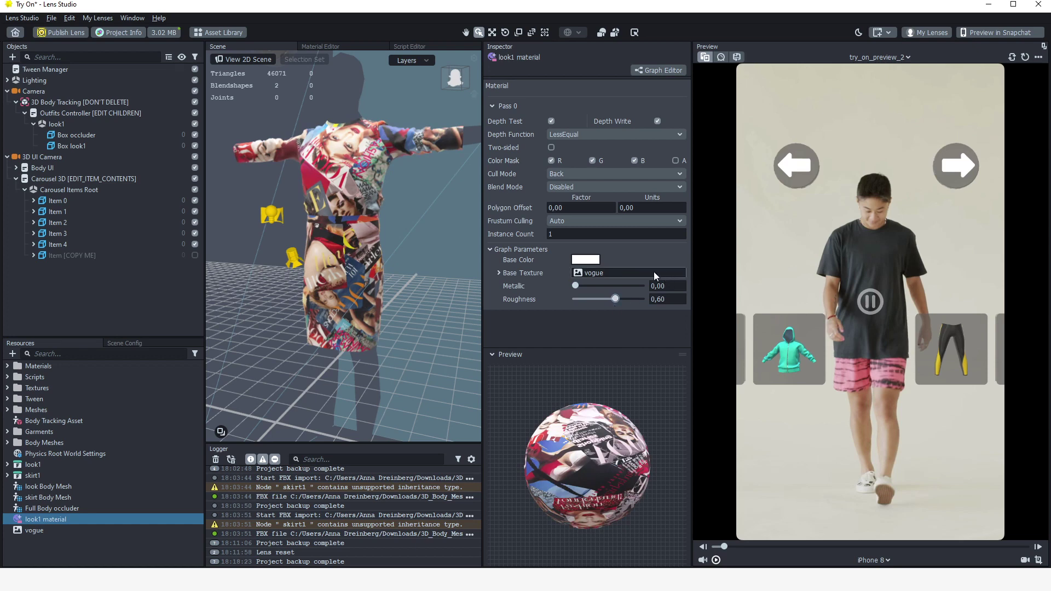
# Import the look1_base texture from the substance folder and set its optimization type to Size with Medium texture quality
pyautogui.hotkey('alt', 'Tab')
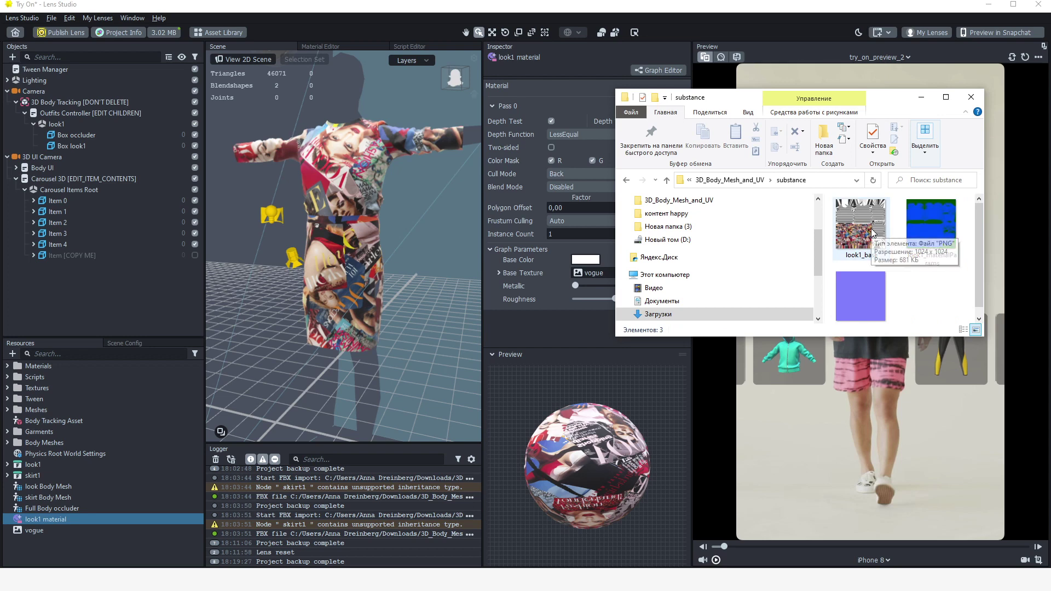
pyautogui.moveTo(872, 232); pyautogui.dragTo(120, 525)
pyautogui.click(29, 541)
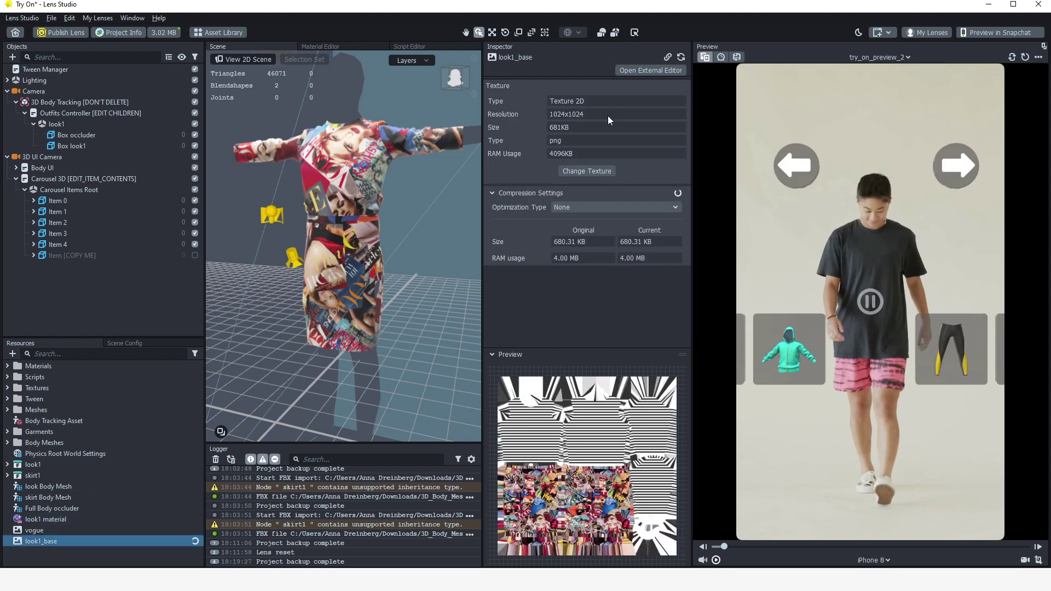
pyautogui.click(602, 207)
pyautogui.click(602, 201)
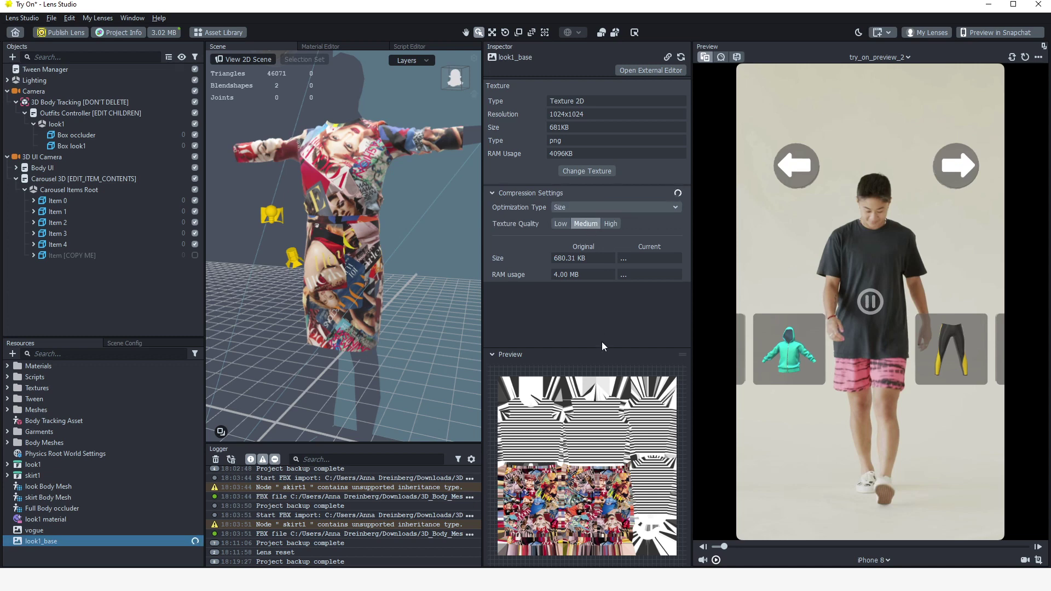
# Assign look1_base as the base texture of look1 material and inspect the textured garment from another angle
pyautogui.click(46, 519)
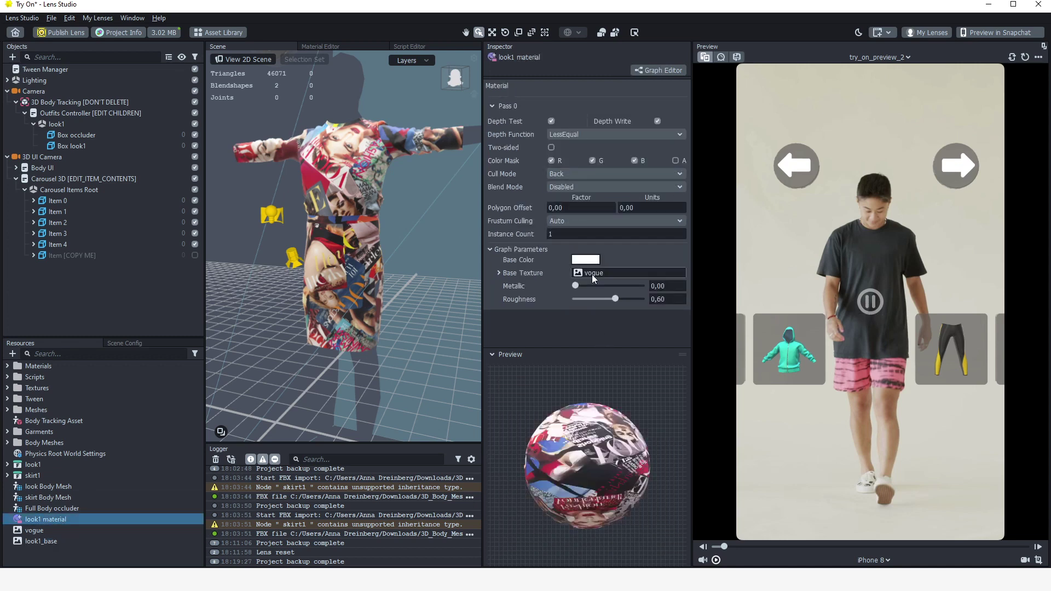
pyautogui.click(592, 273)
pyautogui.click(481, 222)
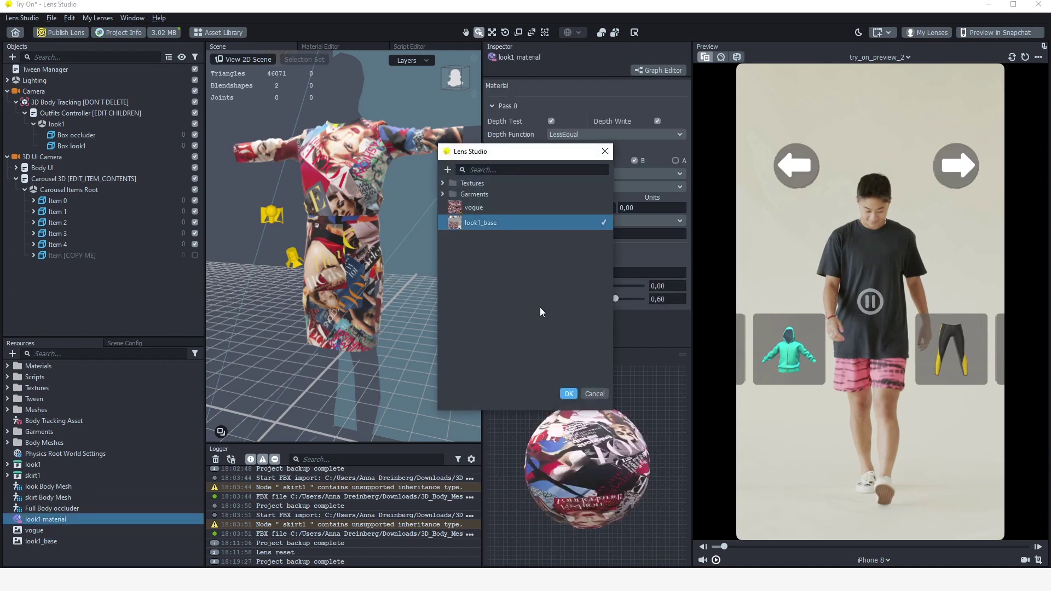
pyautogui.click(568, 393)
pyautogui.keyDown('alt'); pyautogui.moveTo(296, 295); pyautogui.dragTo(186, 276); pyautogui.keyUp('alt')
pyautogui.keyDown('alt'); pyautogui.moveTo(185, 276); pyautogui.dragTo(208, 439, button='right'); pyautogui.keyUp('alt')
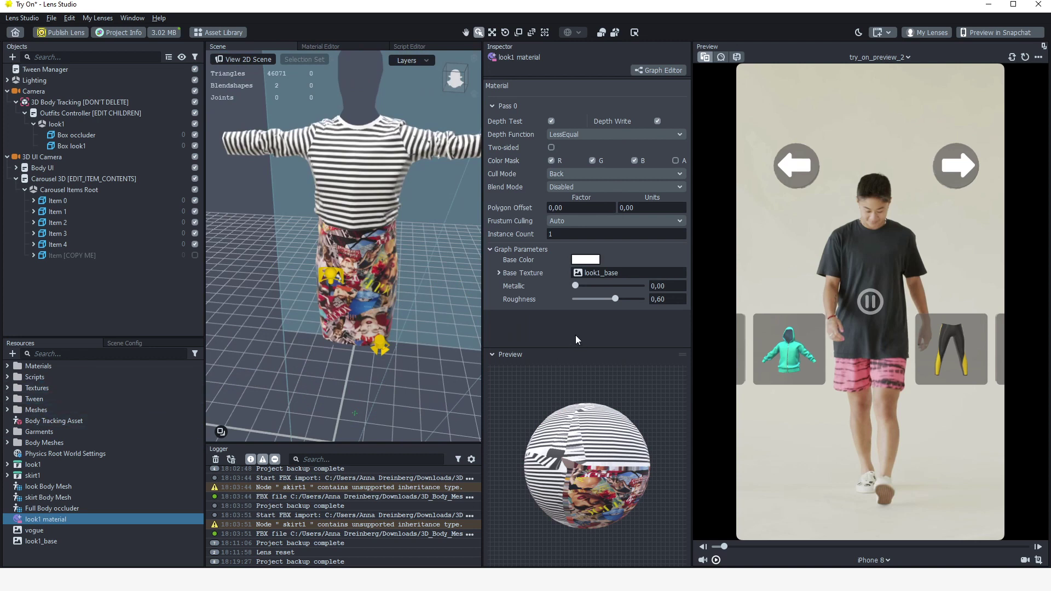
# Create a PBR material in the resources and expand its Material Params settings
pyautogui.click(12, 353)
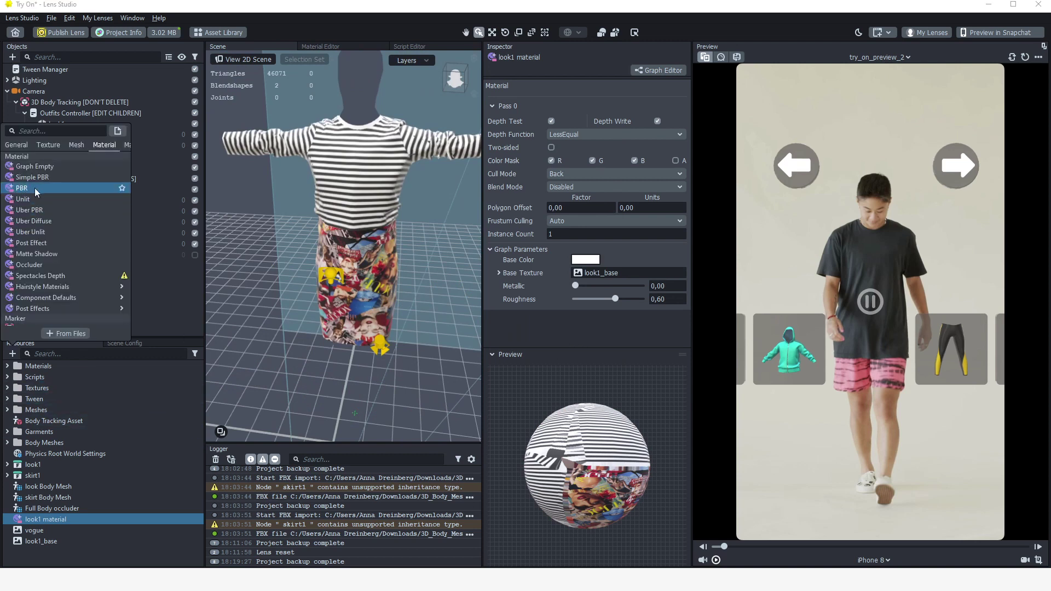
pyautogui.click(35, 189)
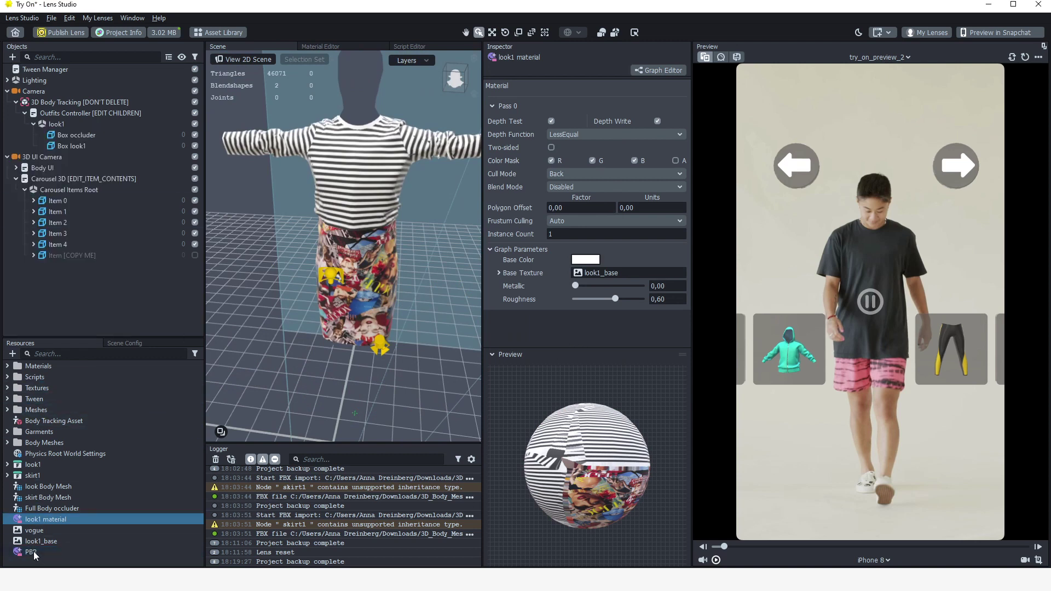
pyautogui.click(33, 553)
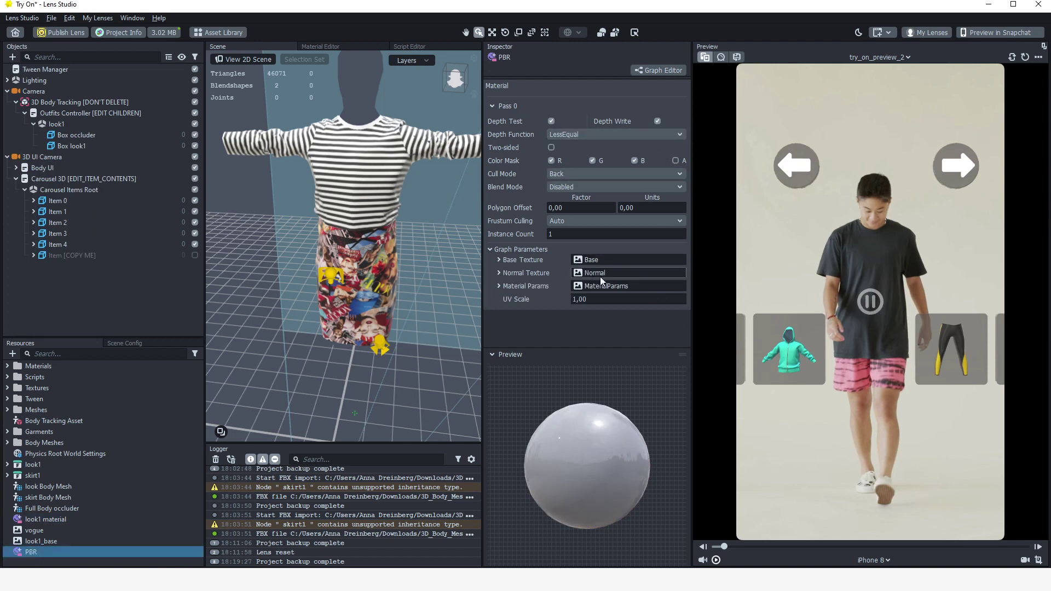
pyautogui.click(498, 286)
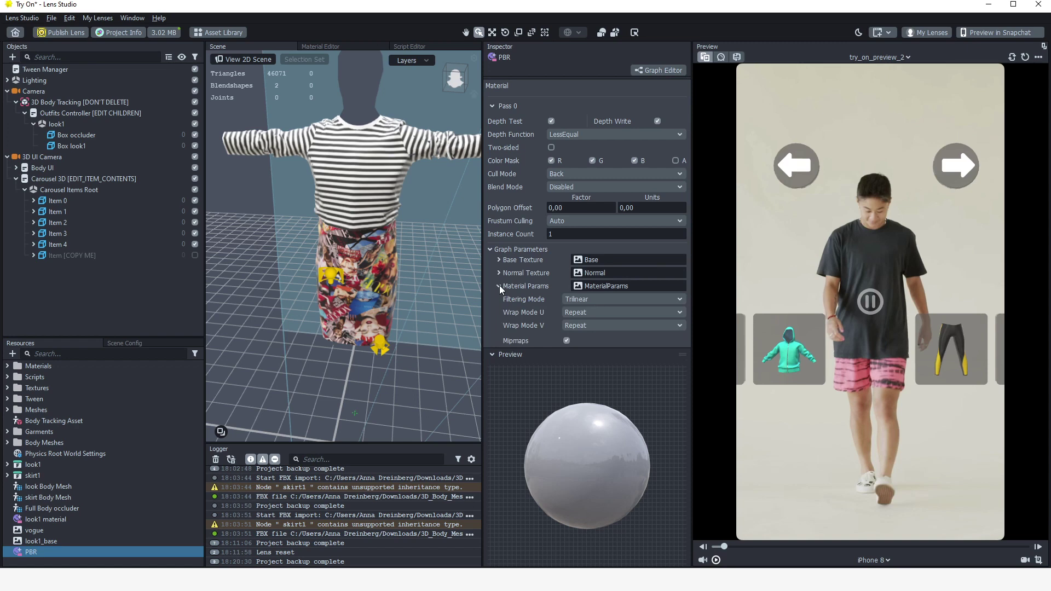
# Add a new scene object inside Outfits Controller, alongside look1
pyautogui.doubleClick(76, 135)
pyautogui.click(53, 113)
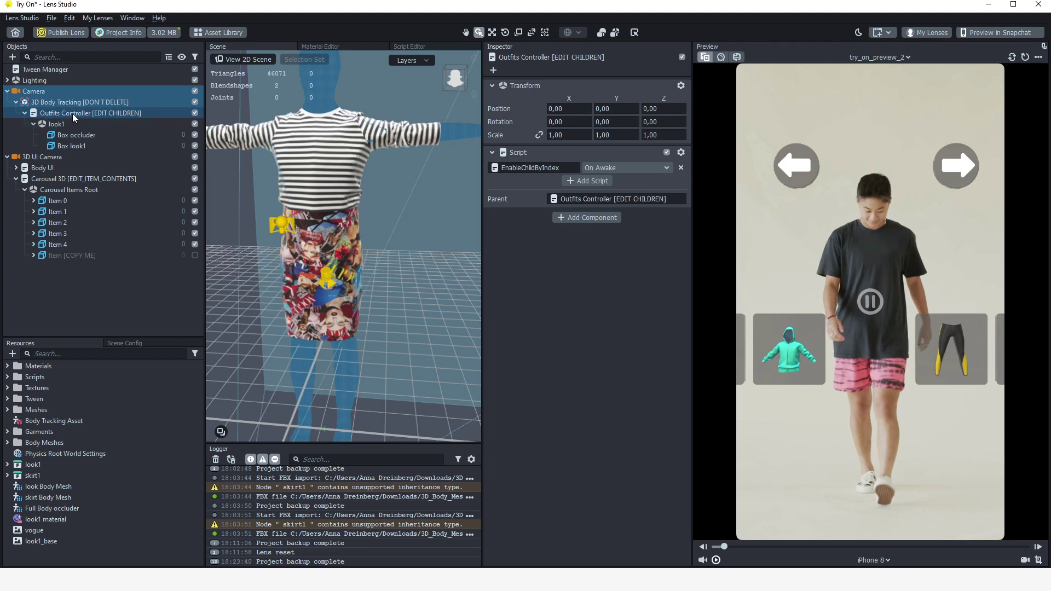
pyautogui.rightClick(72, 113)
pyautogui.click(108, 124)
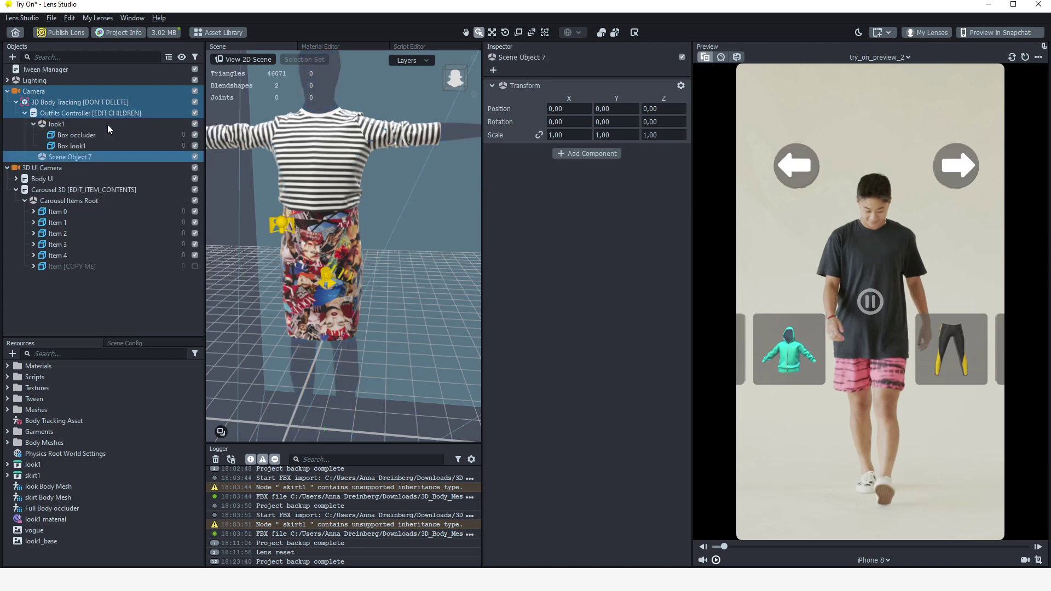
# Rename the new scene object under Outfits Controller to skirt1 and add two box meshes inside it
pyautogui.rightClick(90, 159)
pyautogui.click(152, 197)
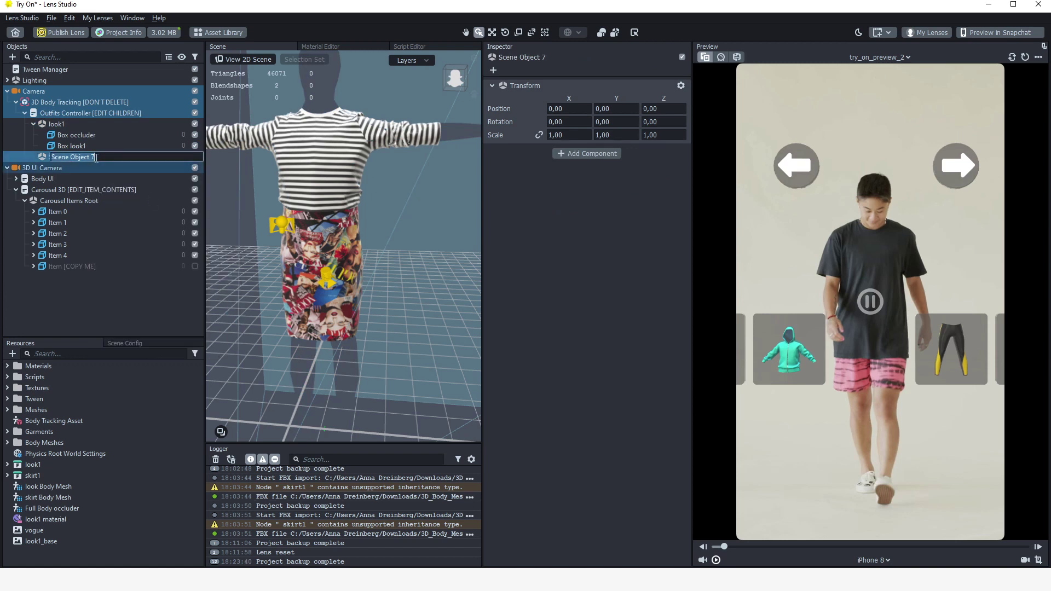
pyautogui.click(12, 57)
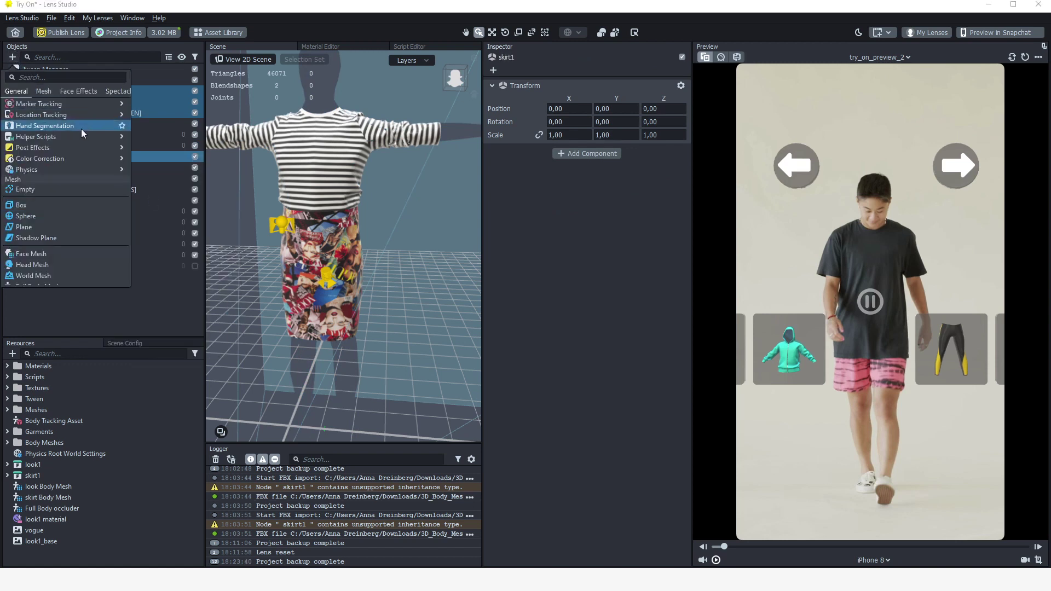
pyautogui.click(75, 215)
pyautogui.click(55, 156)
pyautogui.click(12, 57)
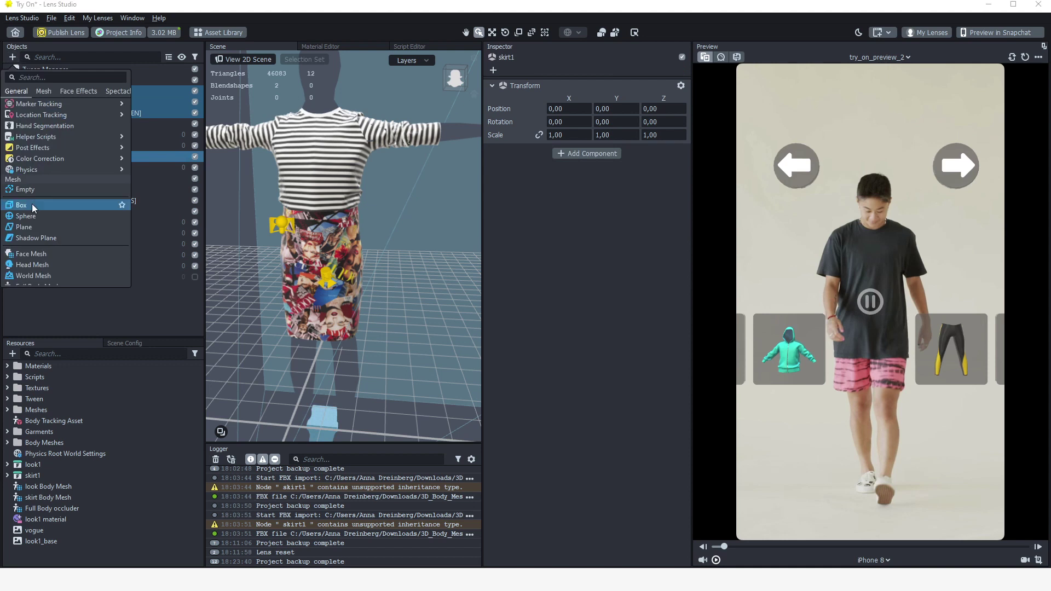
pyautogui.click(75, 214)
# Rename the first box inside skirt1 to Box occluder skirt
pyautogui.rightClick(61, 167)
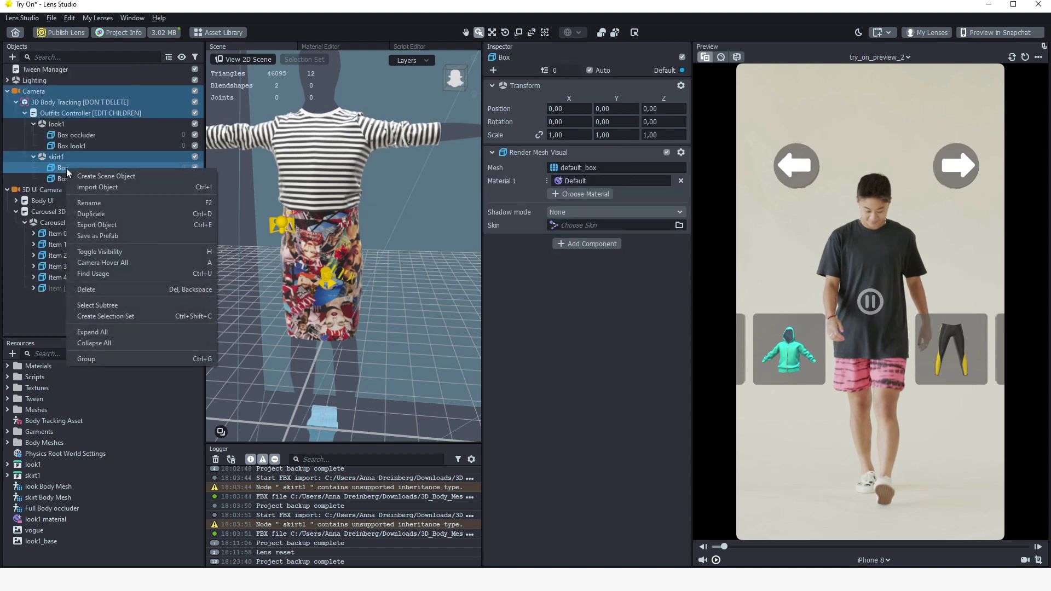
pyautogui.click(114, 207)
pyautogui.click(92, 168)
pyautogui.write('occluder skirt')
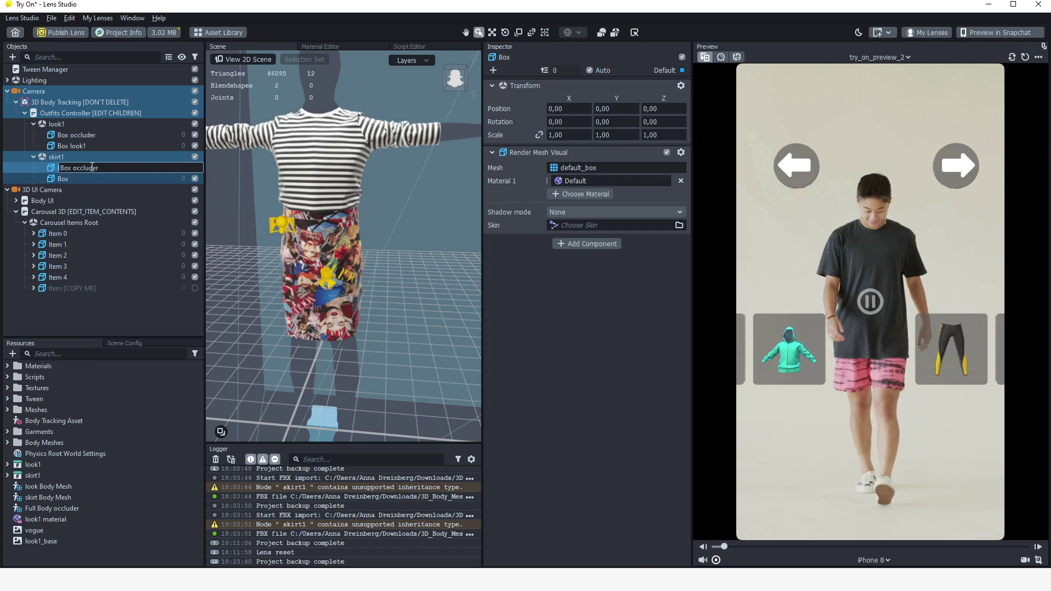
pyautogui.press('Return')
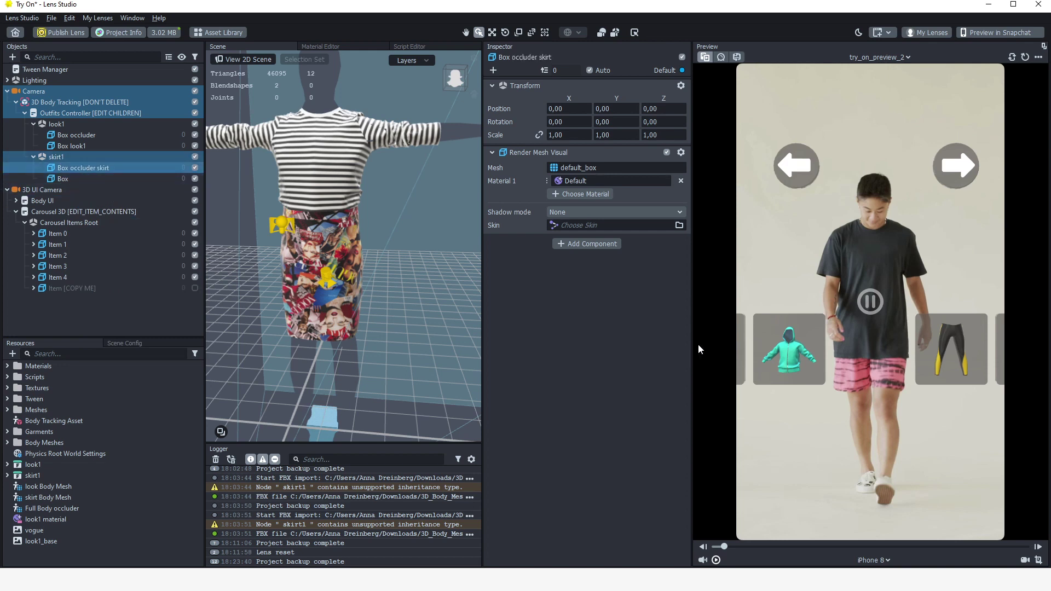
# Assign the Full Body occluder mesh and Graph Occluder material to Box occluder skirt, hiding look1
pyautogui.click(583, 167)
pyautogui.click(498, 273)
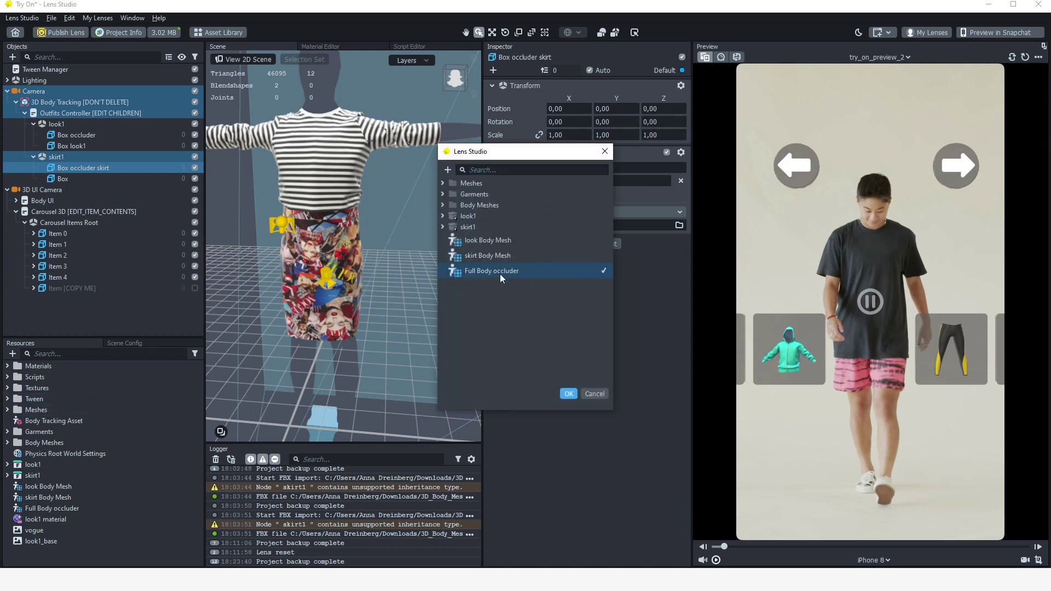
pyautogui.click(569, 394)
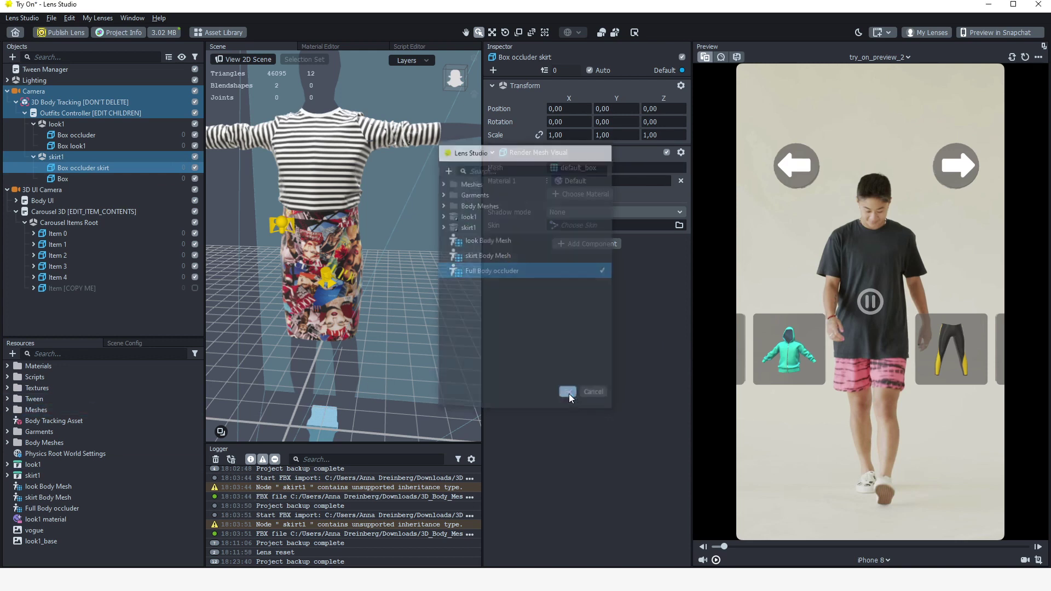
pyautogui.click(194, 124)
pyautogui.click(71, 170)
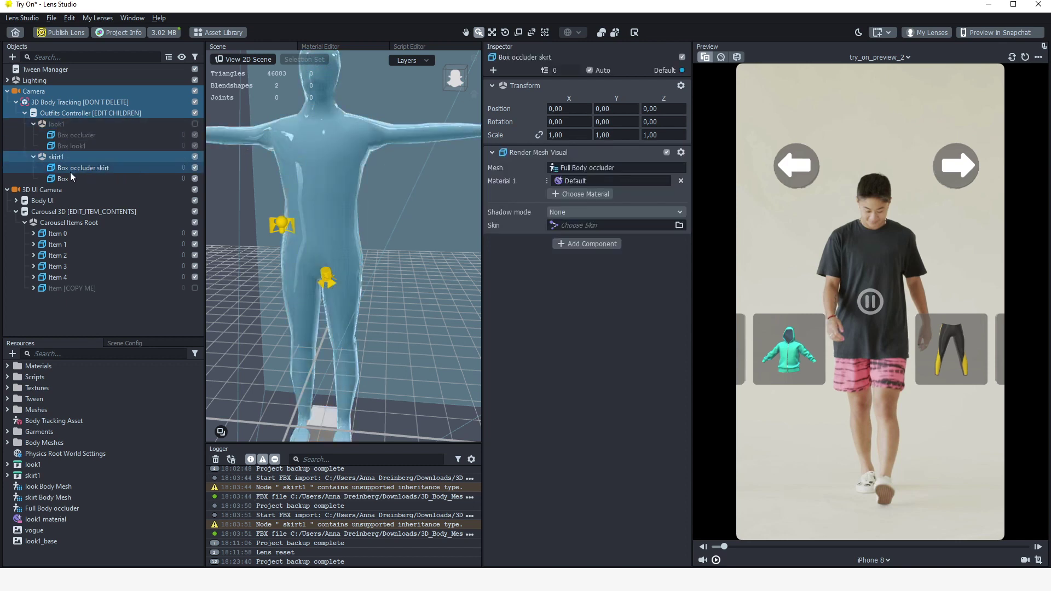
pyautogui.click(520, 198)
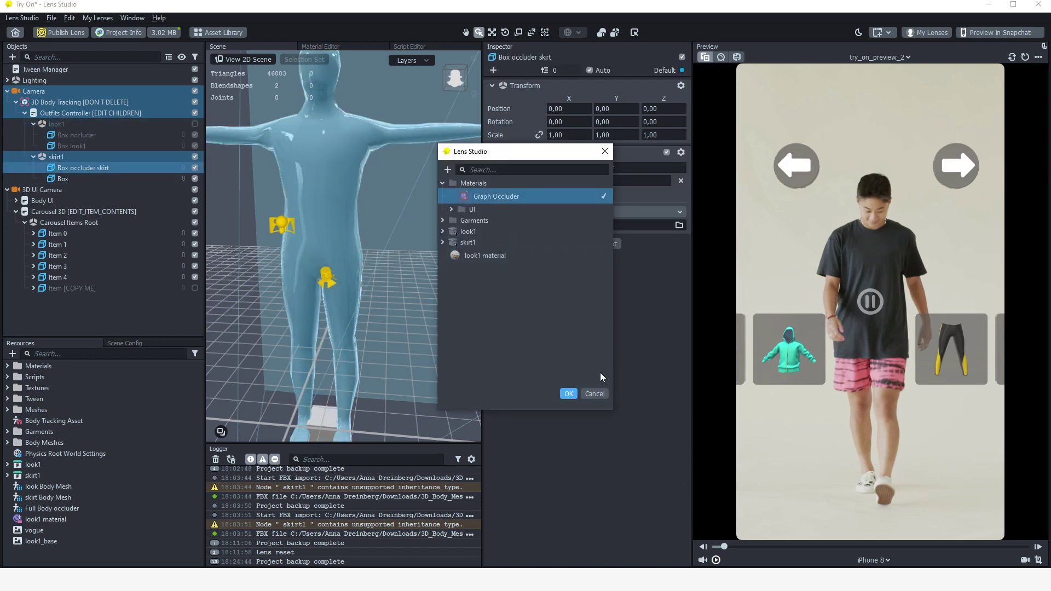
pyautogui.click(567, 394)
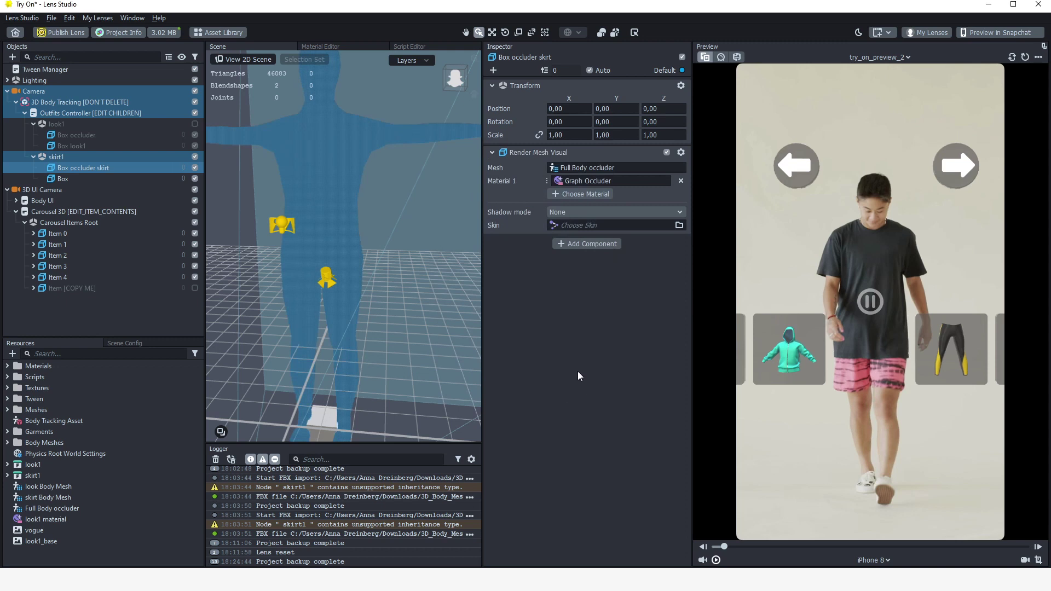
# Rename the second box inside skirt1 to Box skirt1
pyautogui.click(64, 179)
pyautogui.rightClick(64, 179)
pyautogui.click(103, 216)
pyautogui.write('skirt1')
pyautogui.press('Return')
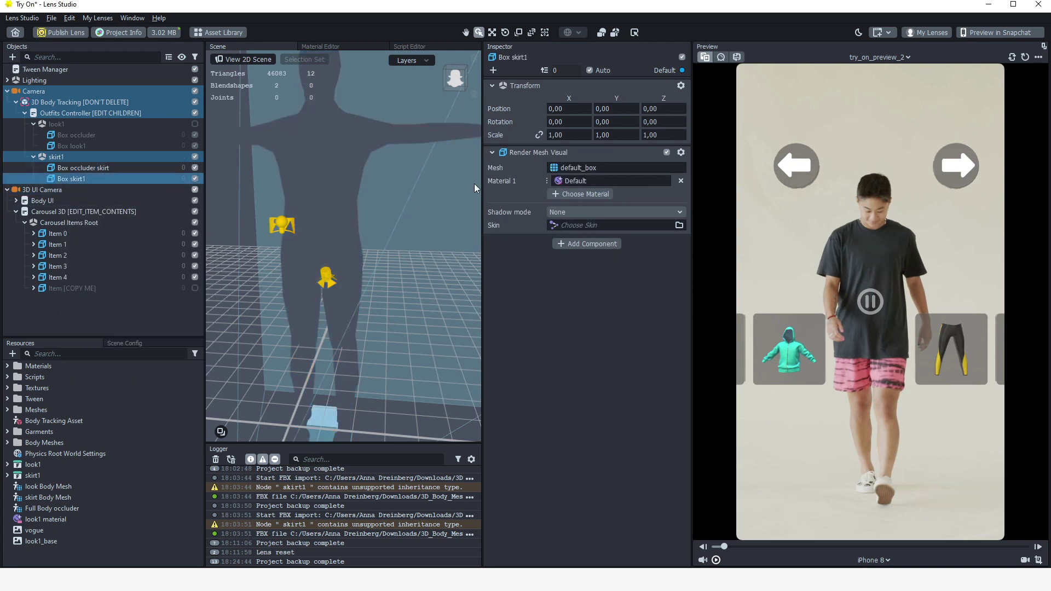
# Set the mesh of Box skirt1 to skirt Body Mesh and enable Blend Normals for its blendshapes
pyautogui.click(609, 168)
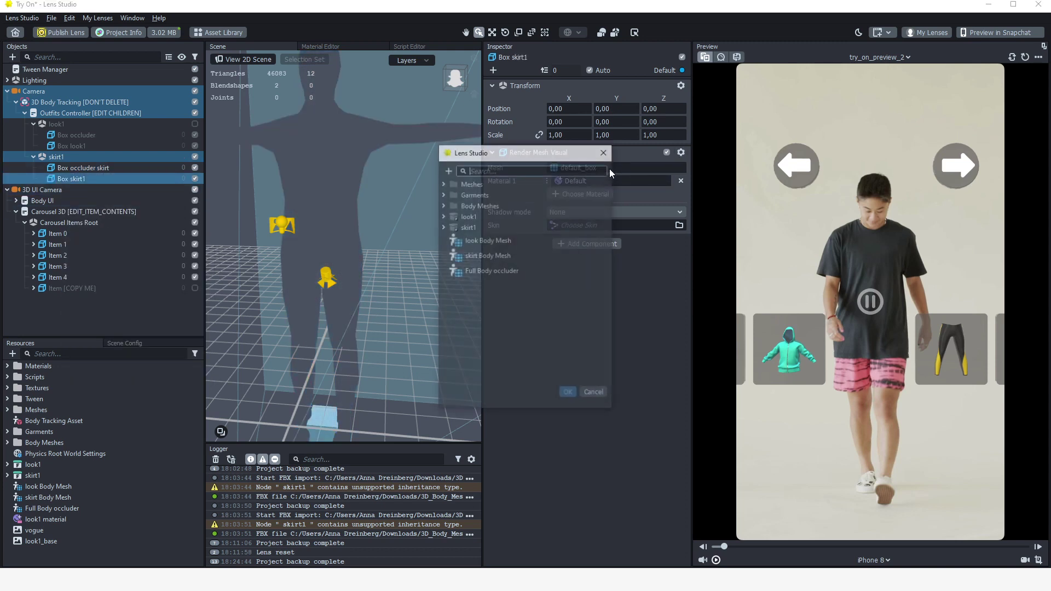
pyautogui.click(509, 257)
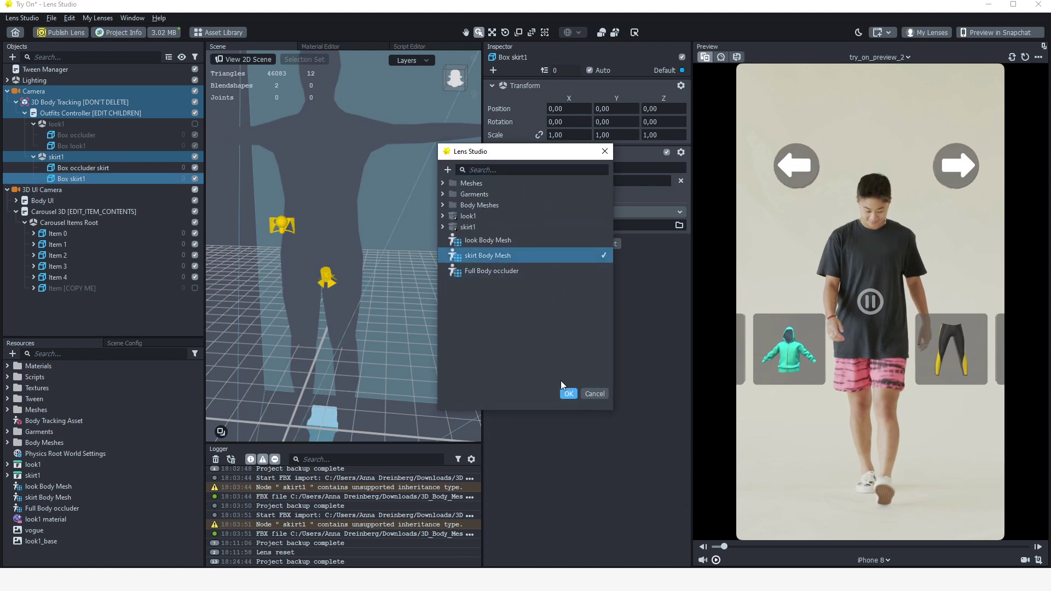
pyautogui.click(568, 394)
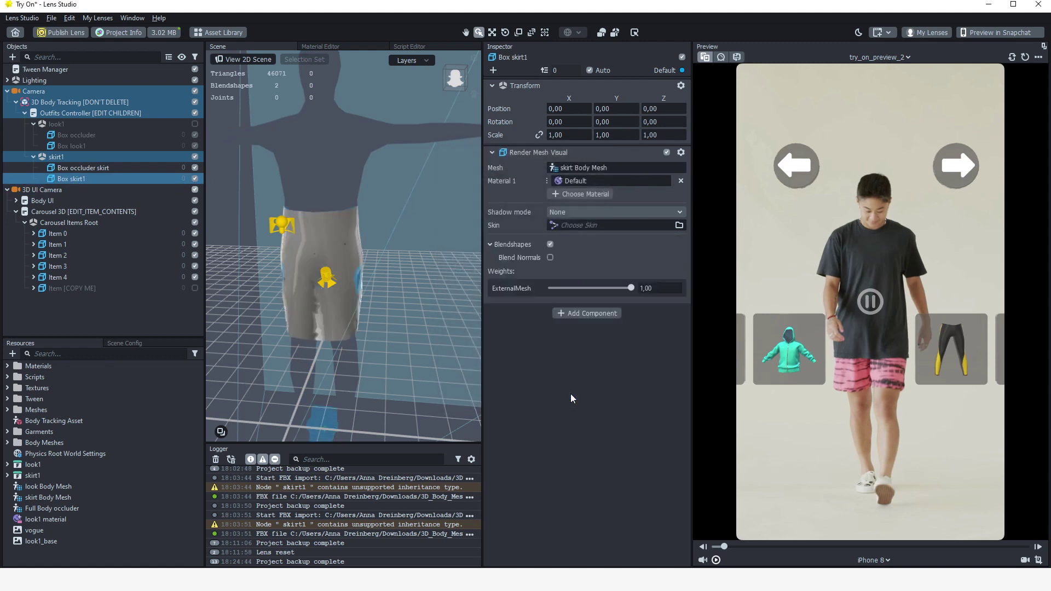
pyautogui.click(551, 257)
# Replace the default material of Box skirt1 with look1 material
pyautogui.click(582, 179)
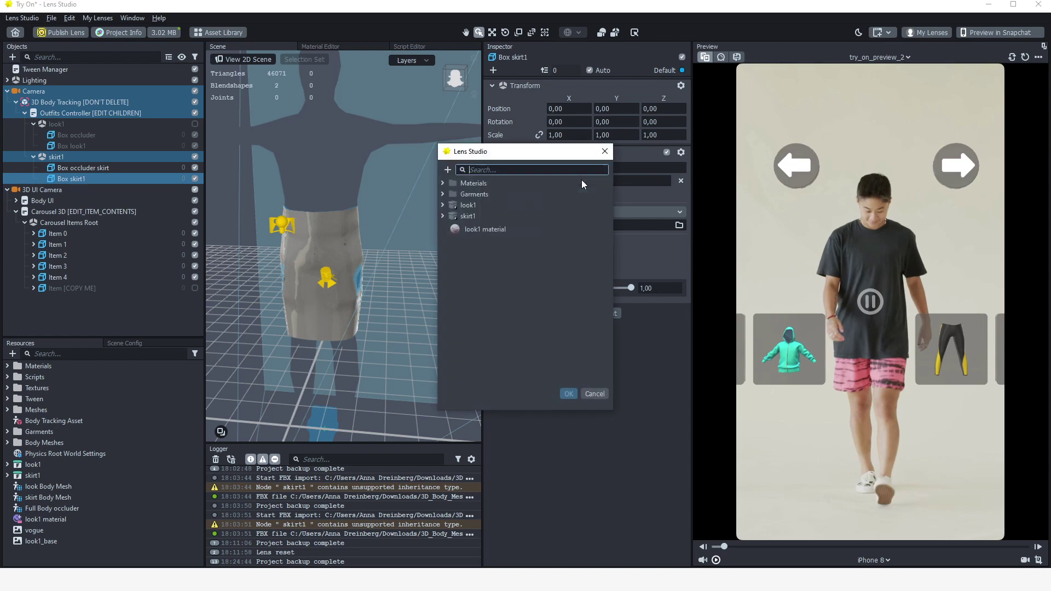
pyautogui.click(473, 230)
pyautogui.click(568, 393)
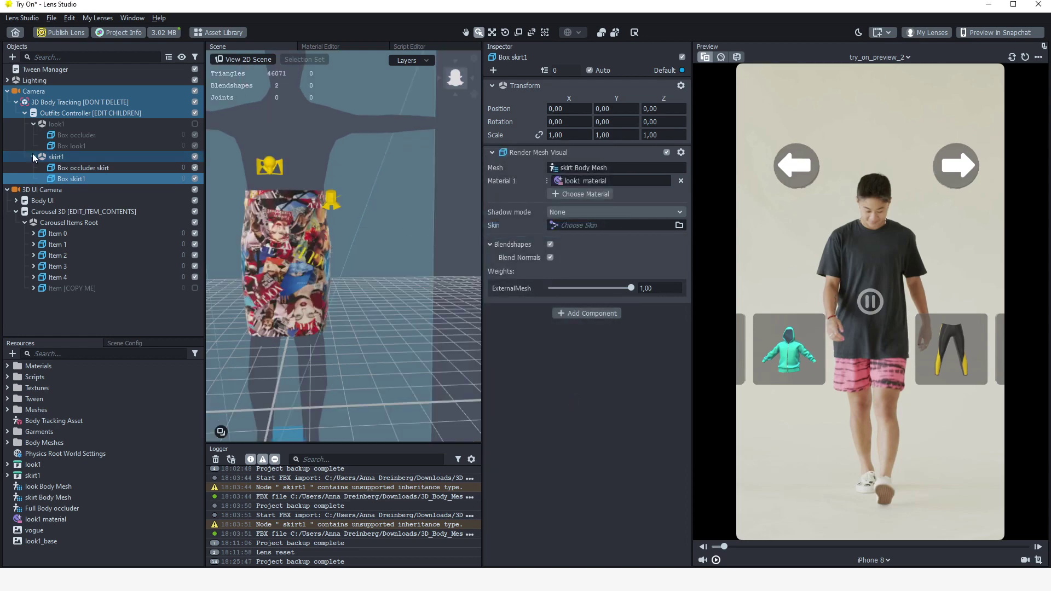
# Delete the sample carousel items Item 0 through Item 4 from Carousel Items Root, keeping the Item [COPY ME] template
pyautogui.scroll(-3, 314, 218)
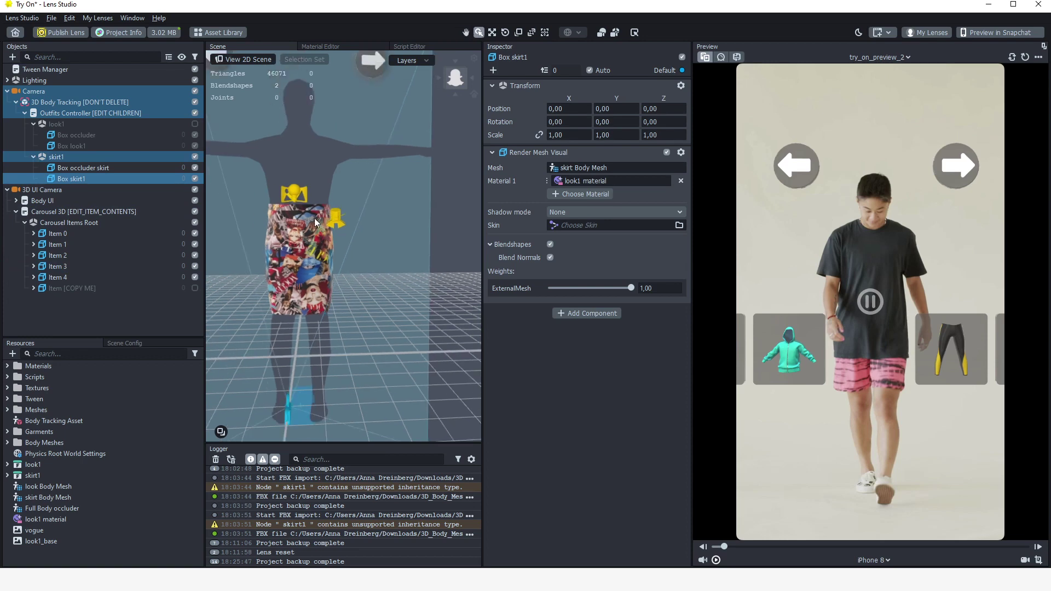
pyautogui.scroll(-5, 349, 223)
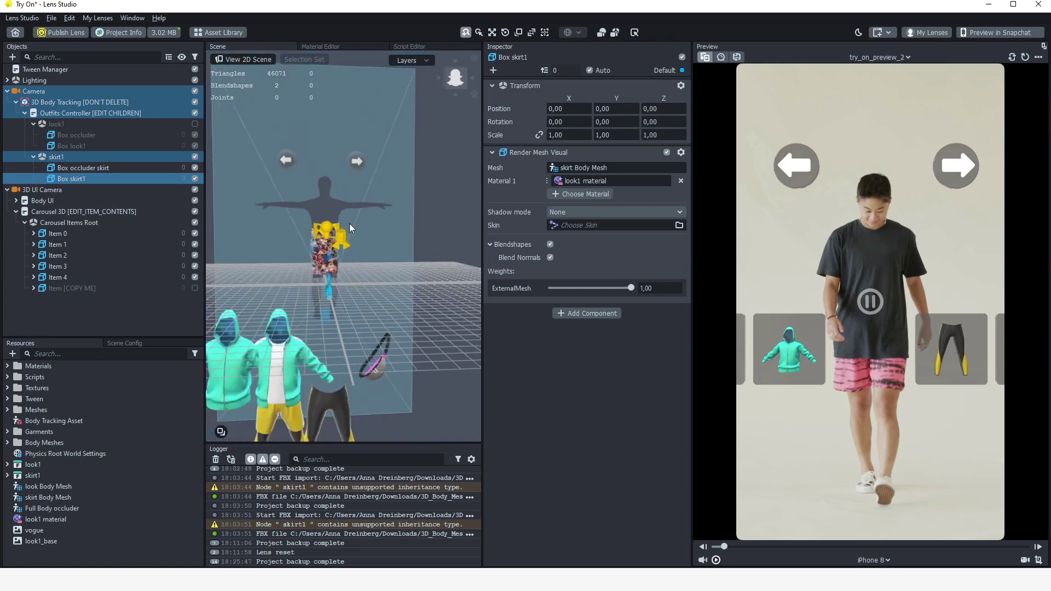
pyautogui.click(362, 290)
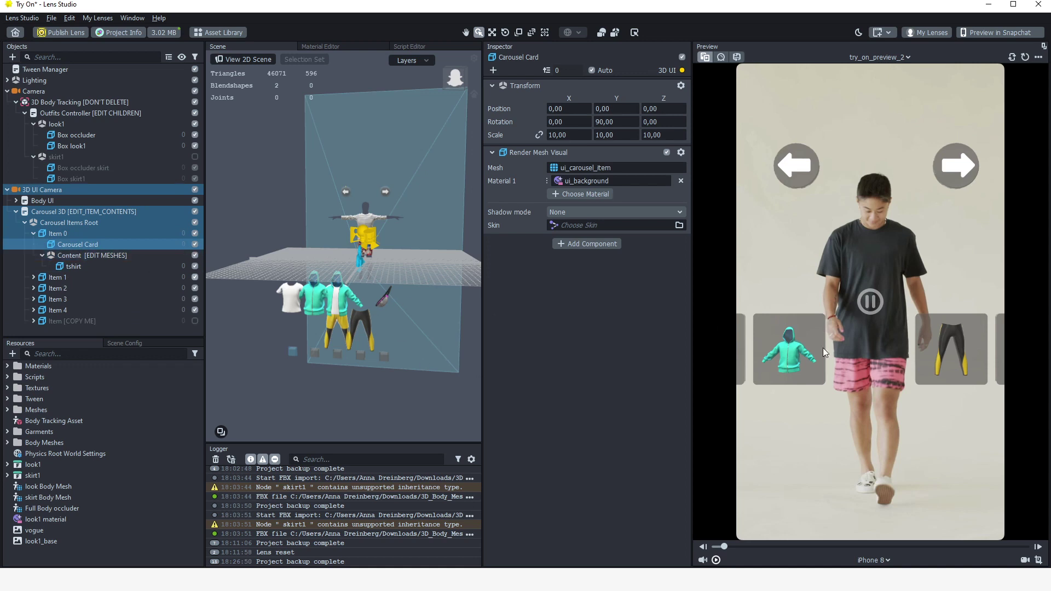
pyautogui.click(60, 235)
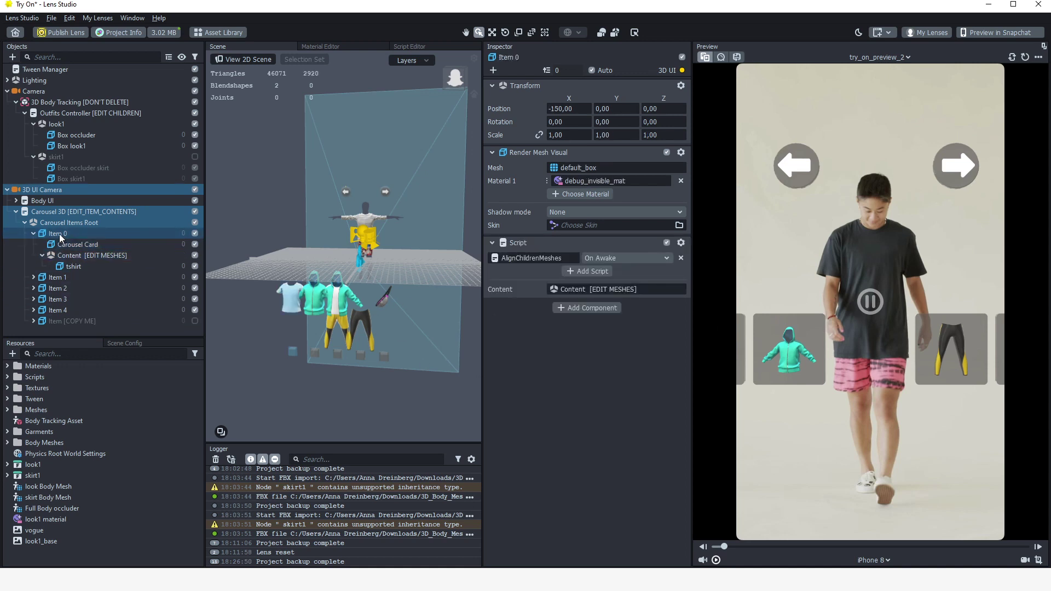
pyautogui.press('Delete')
pyautogui.click(57, 235)
pyautogui.press('Delete')
pyautogui.click(57, 235)
pyautogui.press('Delete')
pyautogui.click(55, 235)
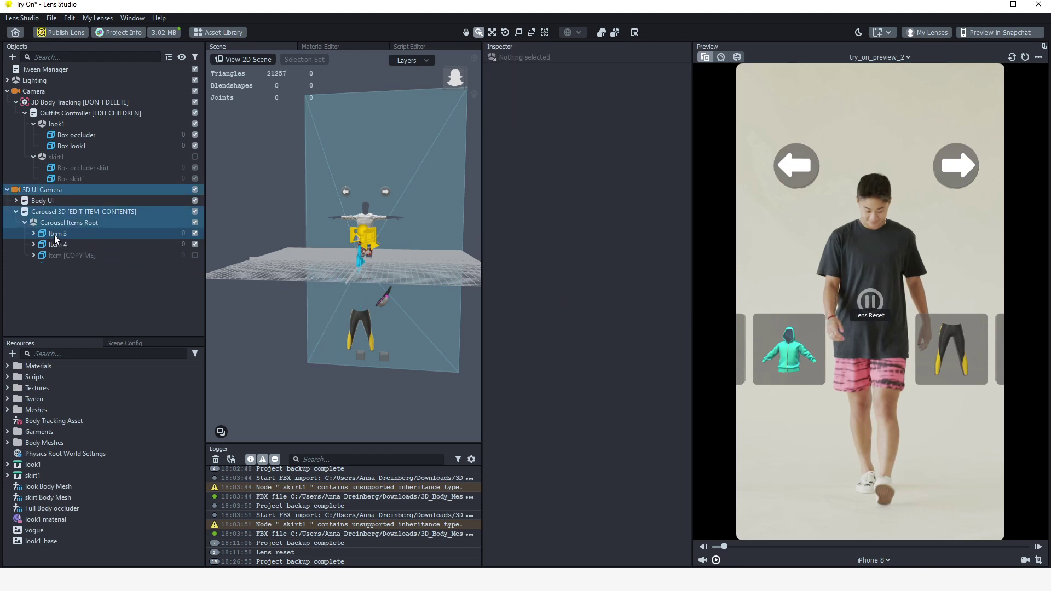
pyautogui.press('Delete')
pyautogui.click(55, 235)
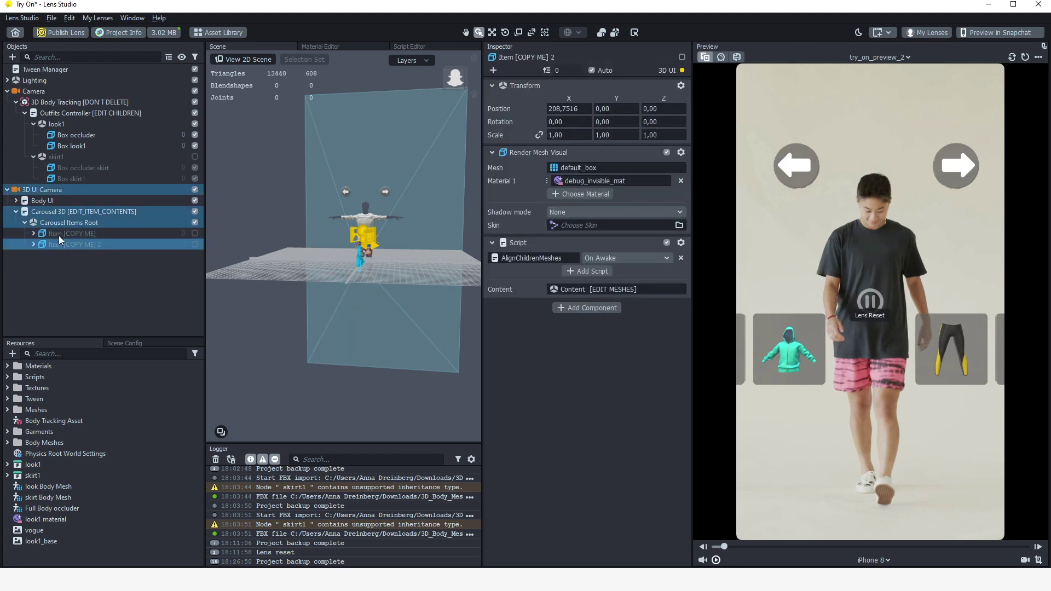
# Duplicate the Item [COPY ME] template in the carousel, enable the copy and expand its children
pyautogui.rightClick(58, 235)
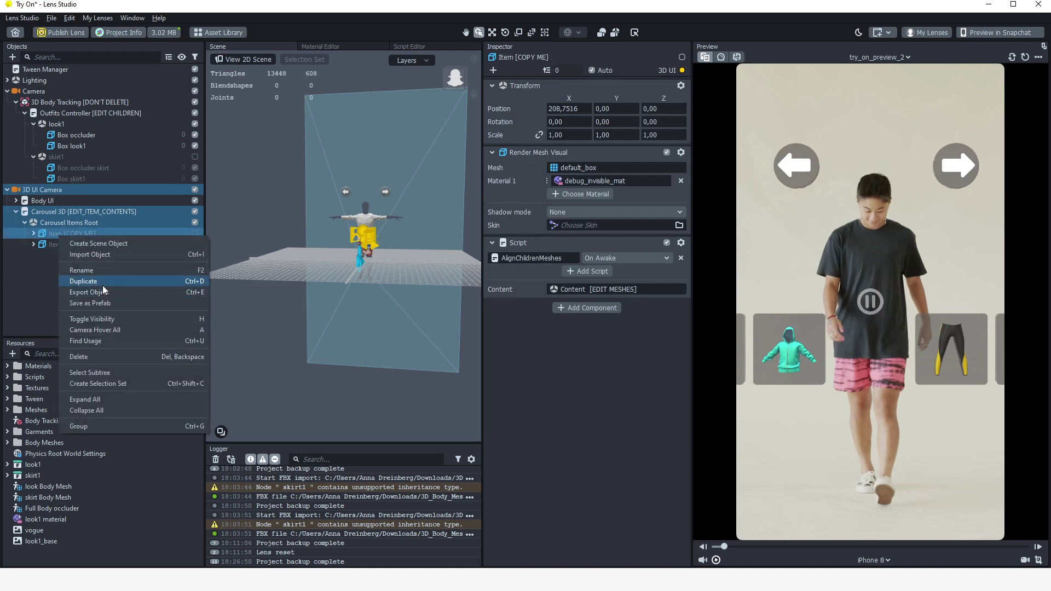
pyautogui.click(103, 282)
pyautogui.click(34, 245)
# Add a box inside the copied item's Content [EDIT MESHES] object and rename it to icon look1
pyautogui.click(90, 268)
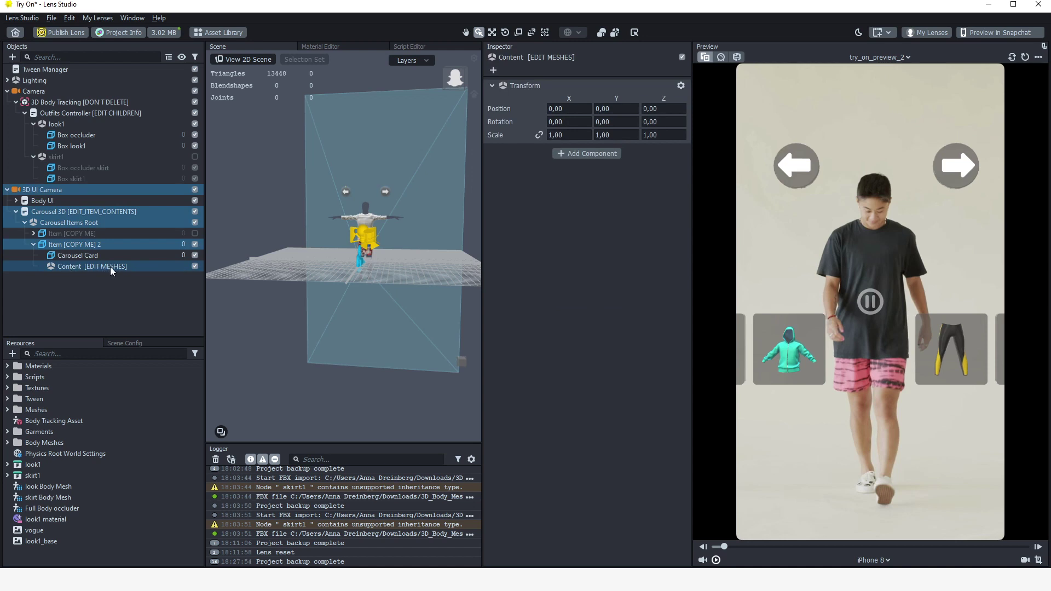
pyautogui.click(12, 57)
pyautogui.click(24, 205)
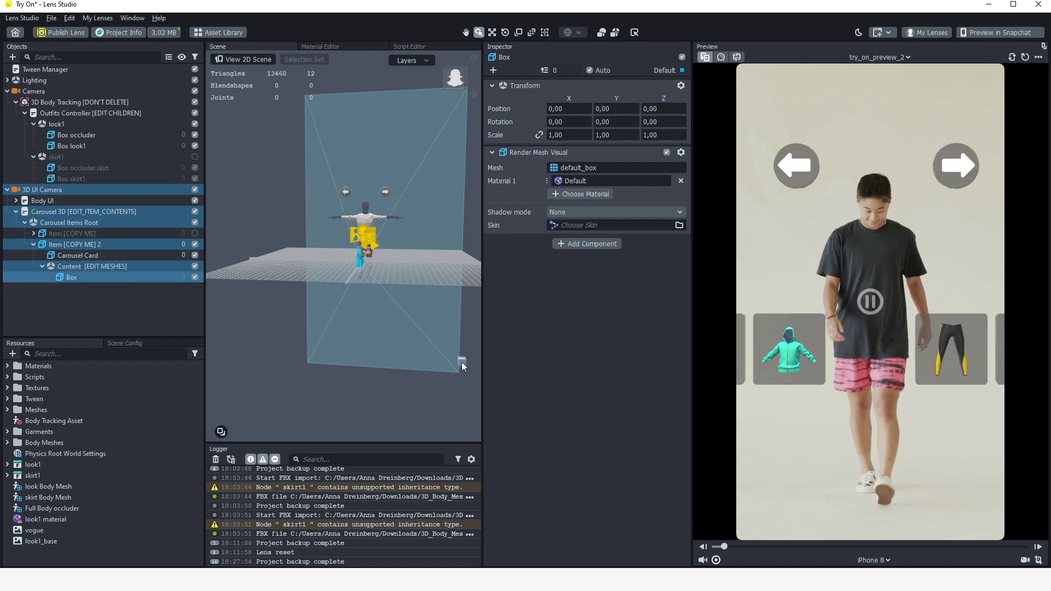
pyautogui.rightClick(75, 279)
pyautogui.click(118, 316)
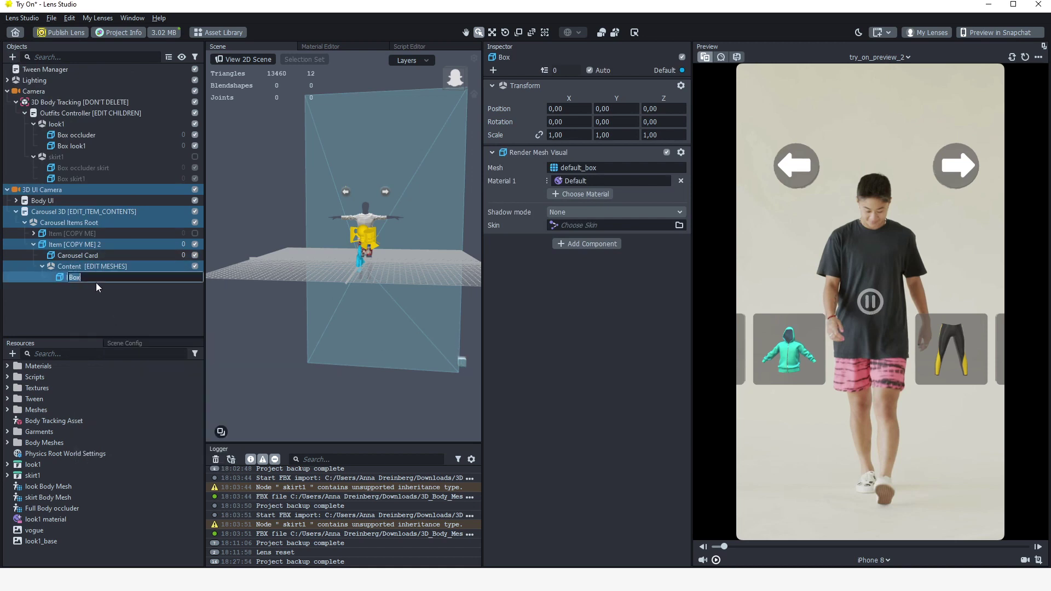
pyautogui.write('icon look1')
pyautogui.press('Return')
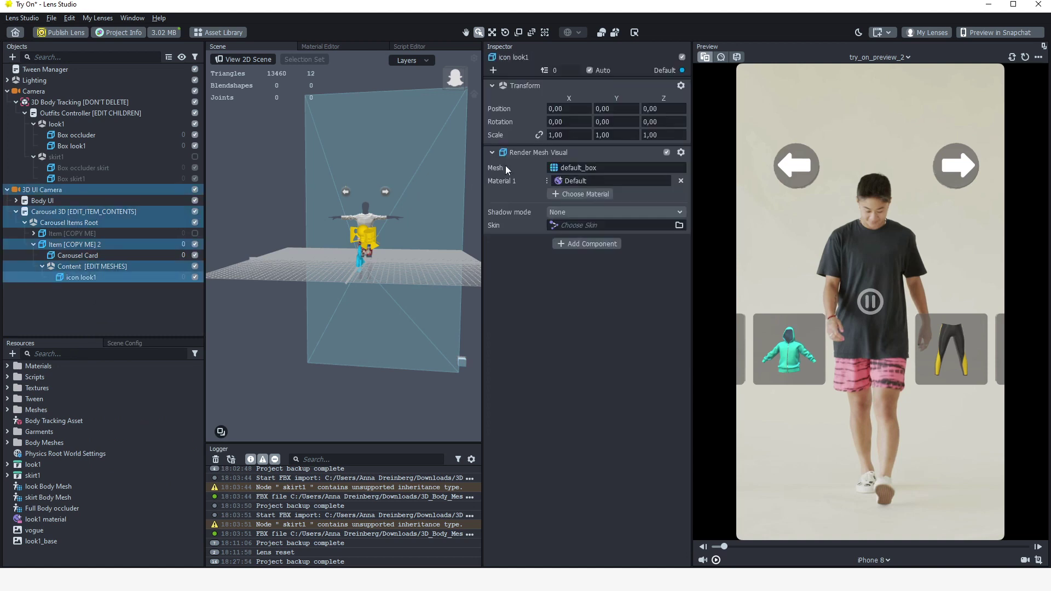
# Set the mesh of icon look1 to skirt1 and its material to look1 material
pyautogui.click(589, 171)
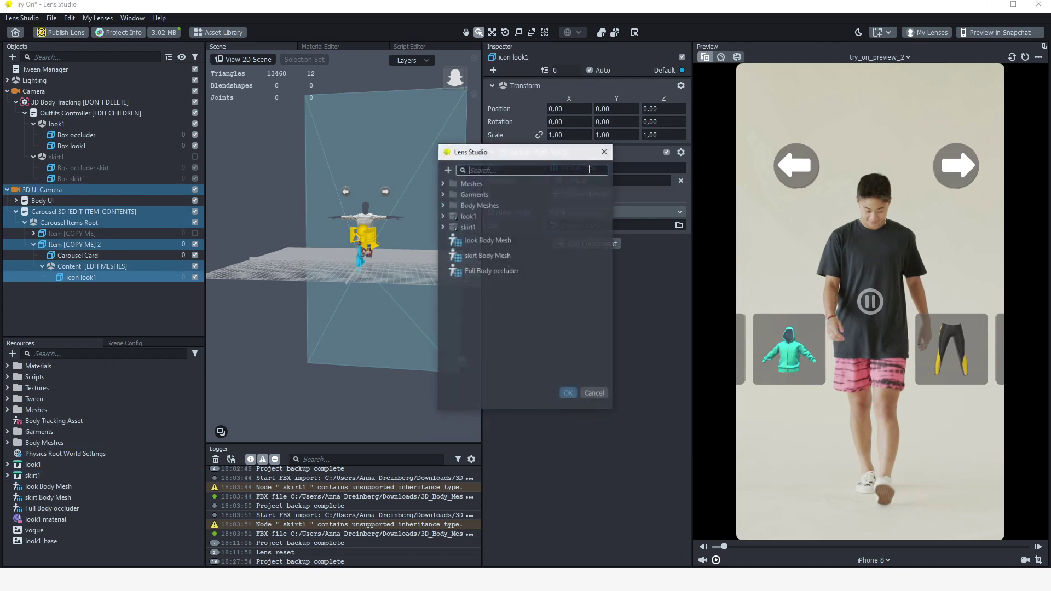
pyautogui.click(443, 226)
pyautogui.click(476, 238)
pyautogui.click(568, 394)
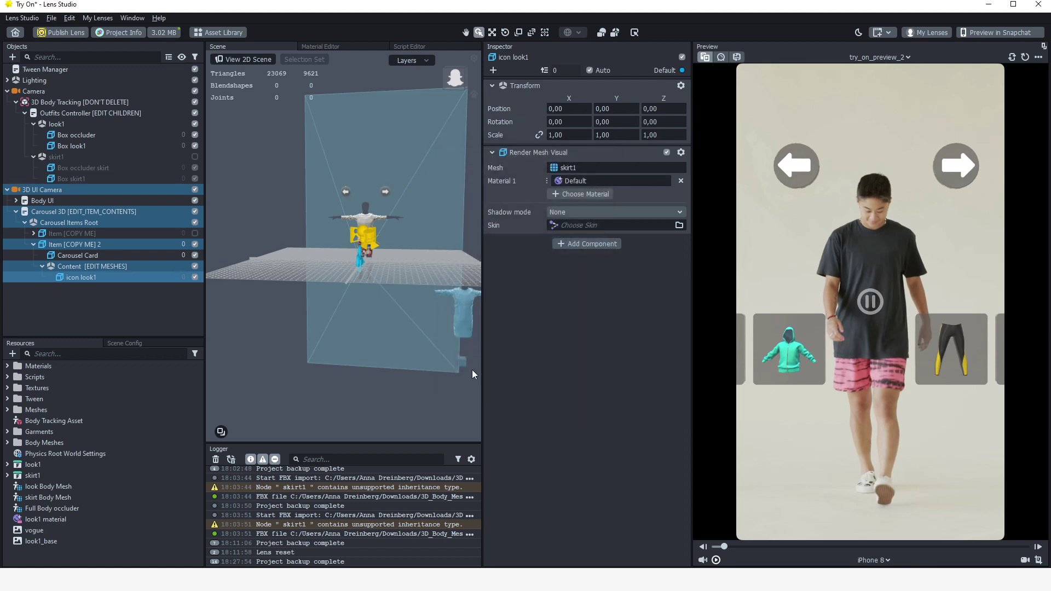
pyautogui.click(606, 180)
pyautogui.click(476, 228)
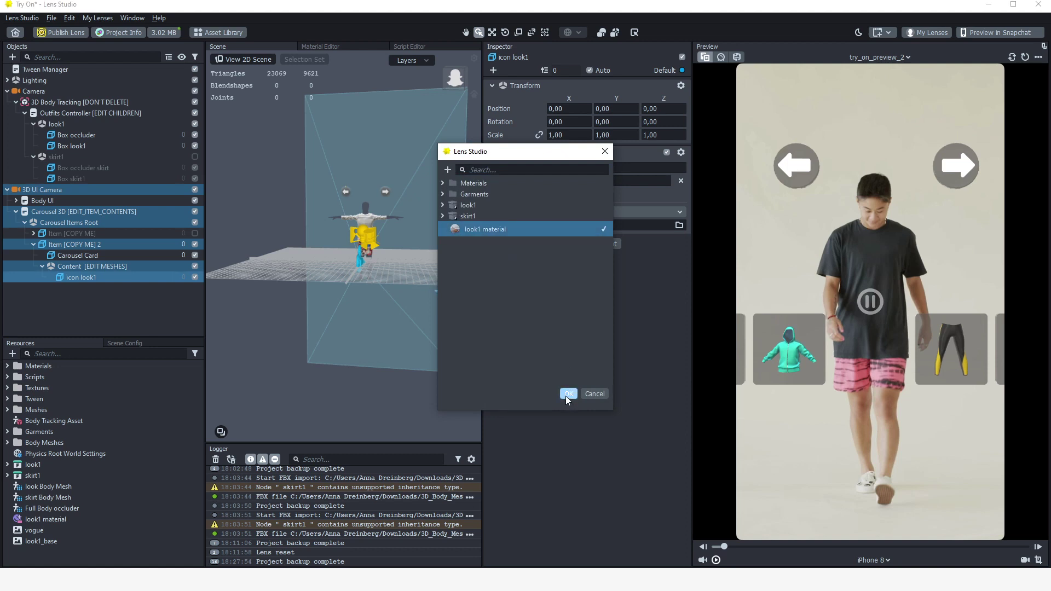
pyautogui.click(567, 394)
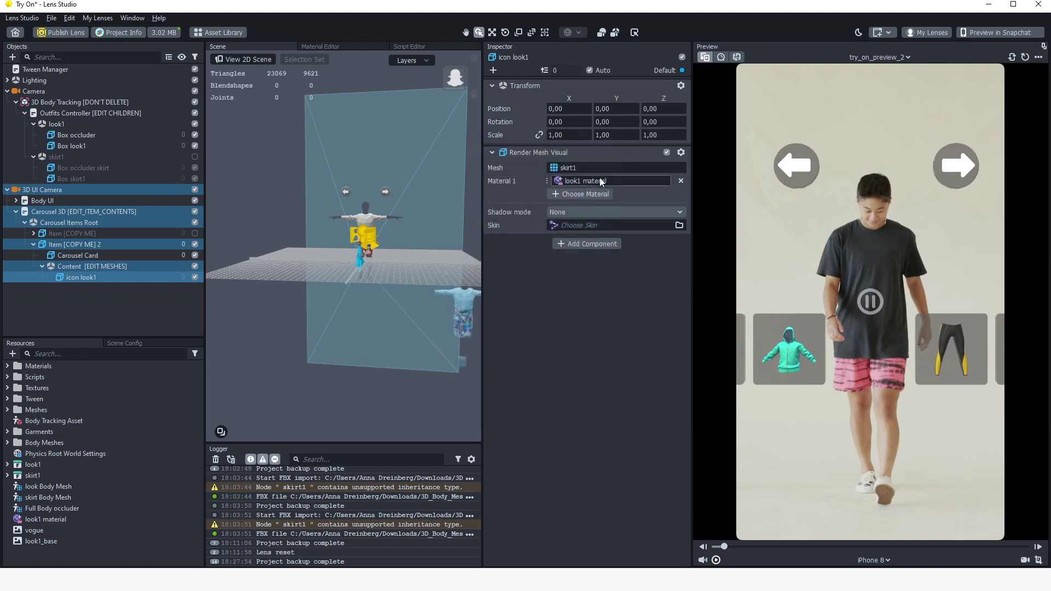
pyautogui.hotkey('ctrl', 'z')
# Move the copied carousel item along the X axis to about -108 using the Move tool
pyautogui.click(492, 34)
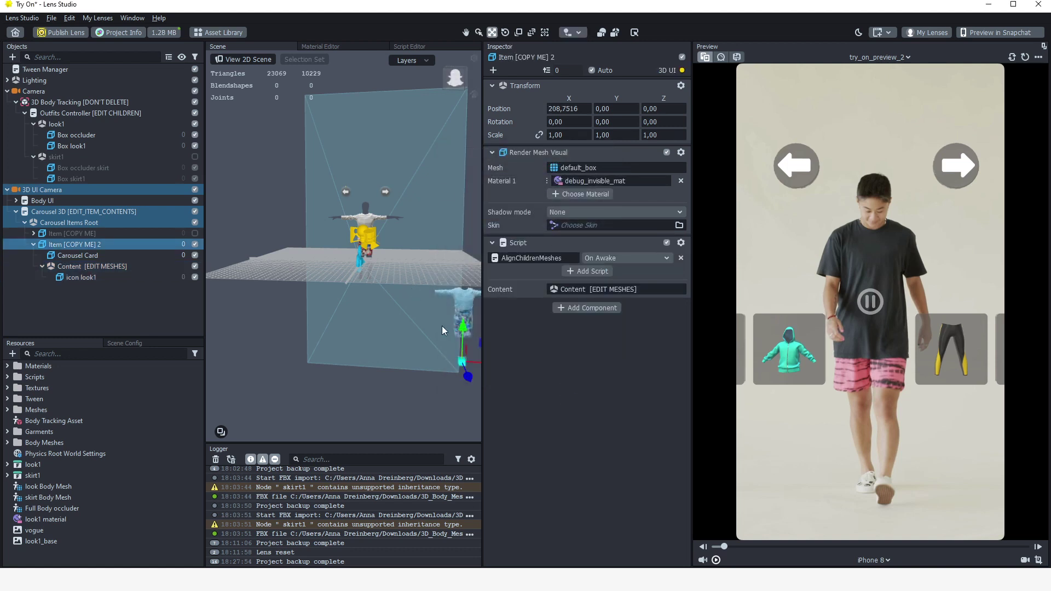
pyautogui.moveTo(476, 361); pyautogui.dragTo(309, 238)
pyautogui.keyDown('alt'); pyautogui.moveTo(327, 356); pyautogui.dragTo(377, 348); pyautogui.keyUp('alt')
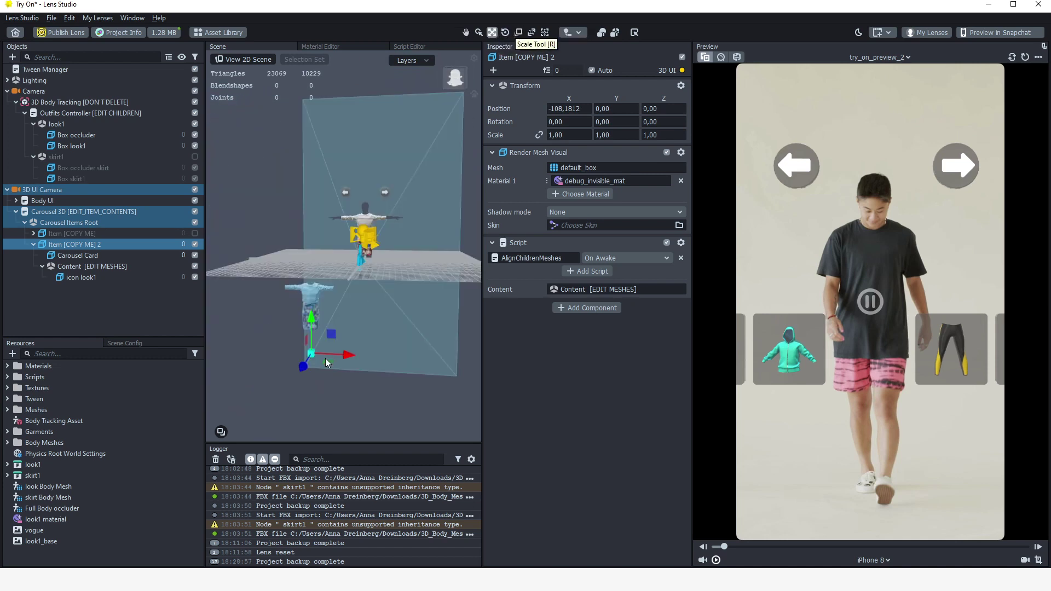
# Duplicate the Item [COPY ME] template again to make a second carousel item
pyautogui.click(69, 233)
pyautogui.hotkey('ctrl', 'd')
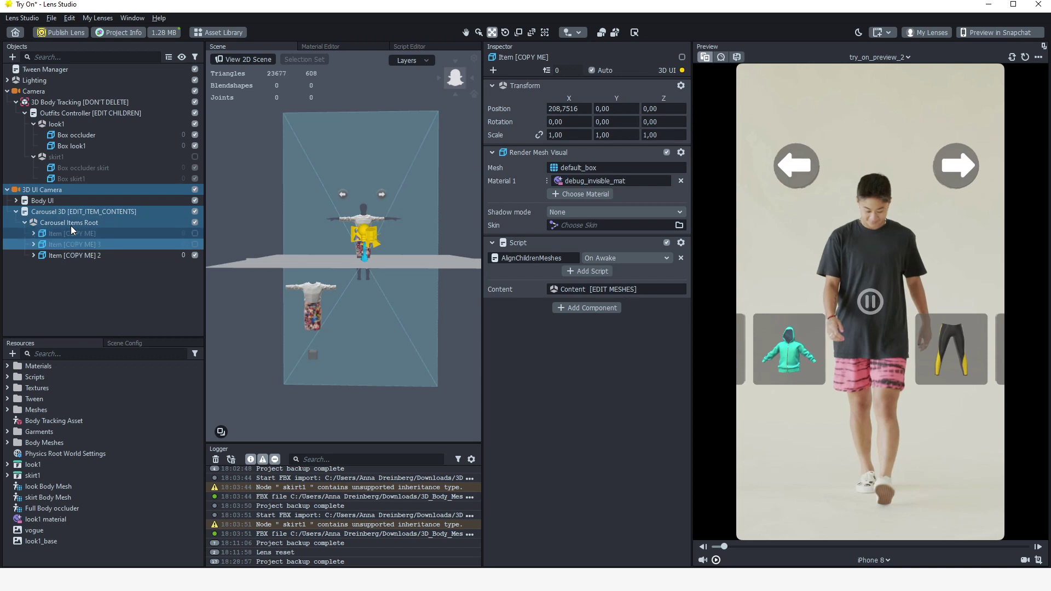
# Rename the two copied carousel items, the first as Item look1 and the second as Item skirt1
pyautogui.click(74, 256)
pyautogui.rightClick(74, 257)
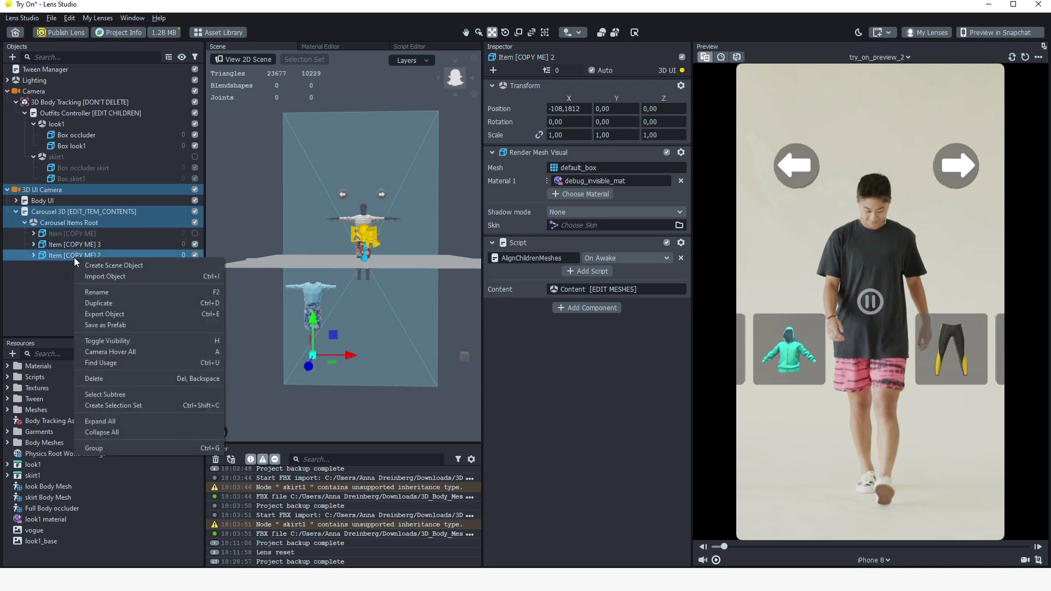
pyautogui.click(111, 377)
pyautogui.click(62, 243)
pyautogui.rightClick(61, 243)
pyautogui.click(76, 278)
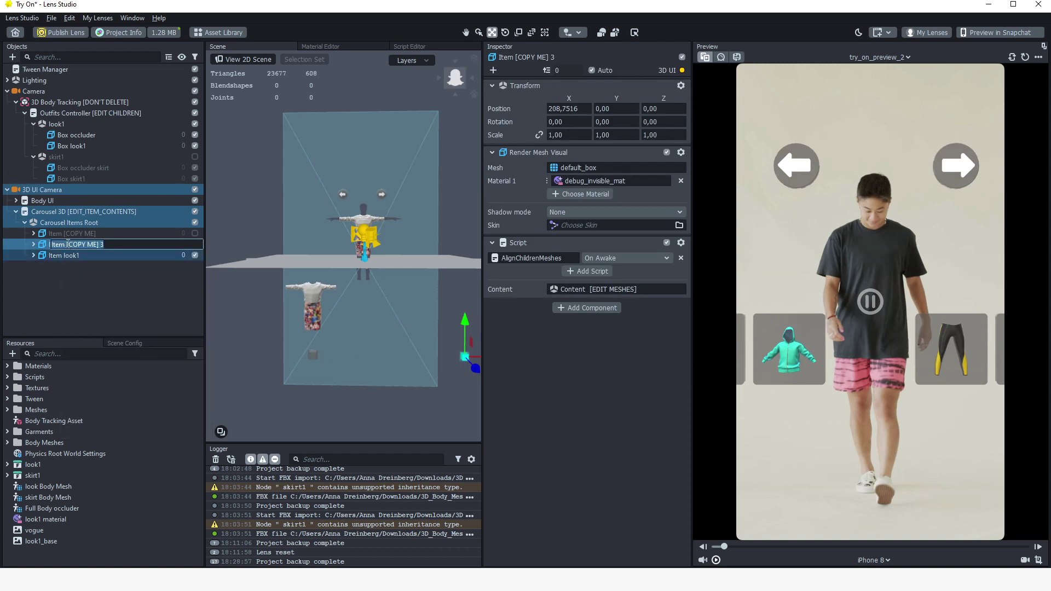
# Add a box inside Item skirt1's Content [EDIT MESHES] object and rename it to icon skirt1
pyautogui.click(33, 244)
pyautogui.click(65, 266)
pyautogui.click(12, 57)
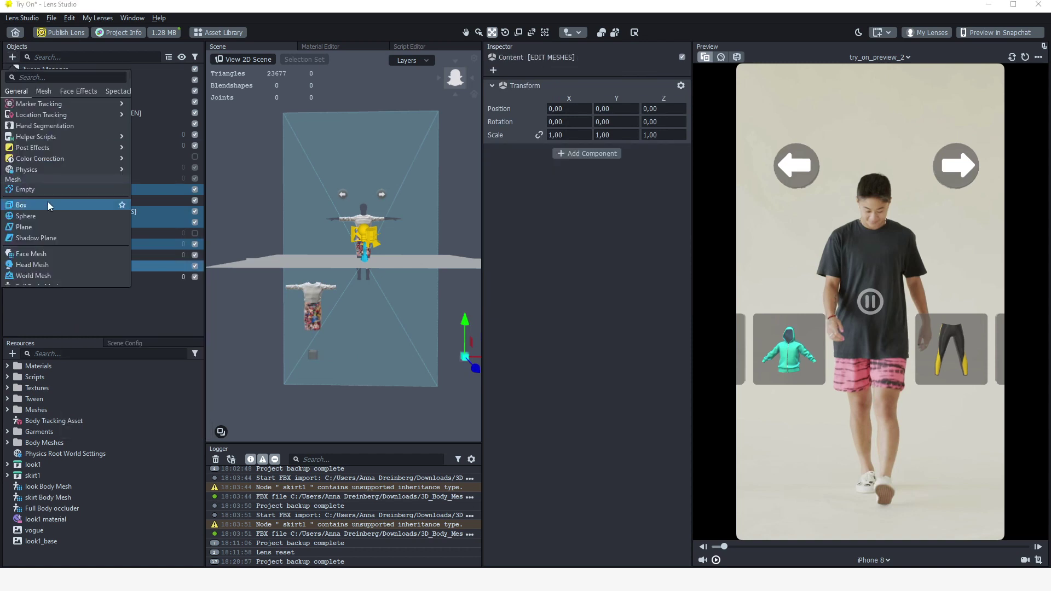
pyautogui.click(21, 205)
pyautogui.rightClick(60, 277)
pyautogui.click(76, 313)
pyautogui.write('icon skirt1')
pyautogui.press('Return')
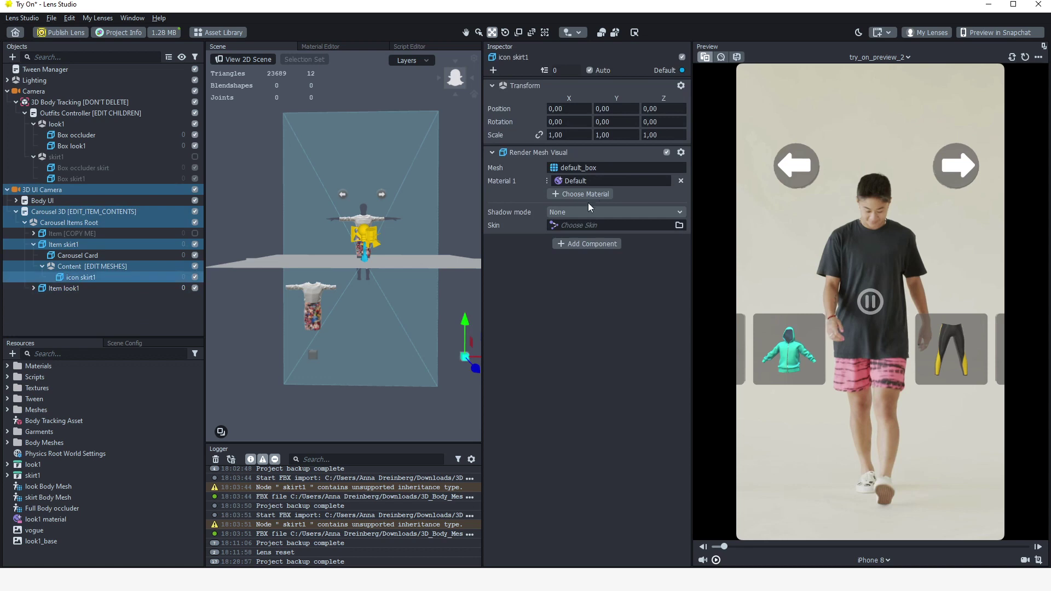
# Set the mesh of icon skirt1 to skirt Body Mesh and its material to look1 material
pyautogui.click(577, 167)
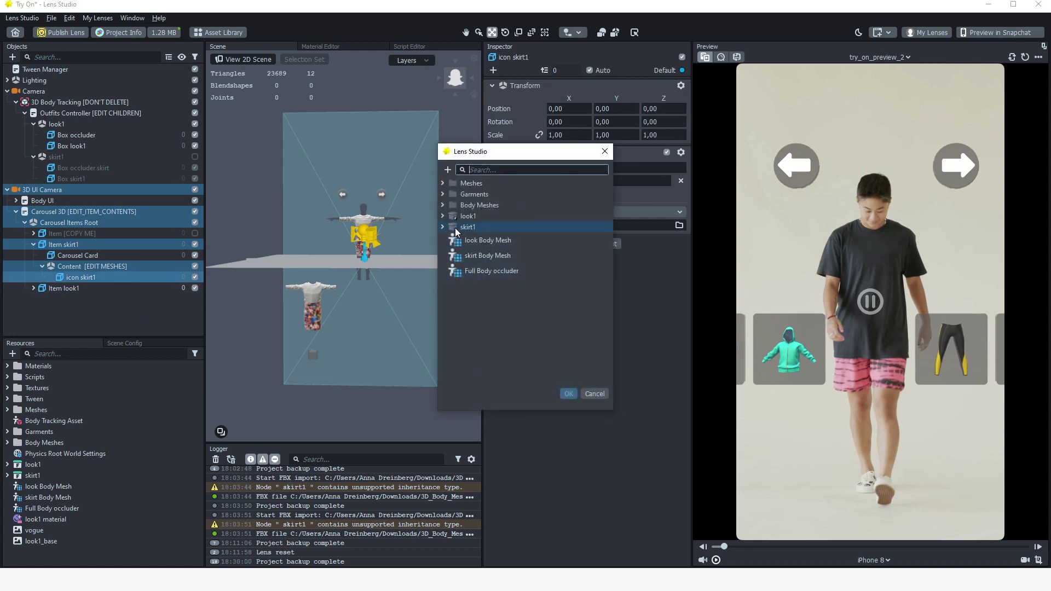
pyautogui.doubleClick(487, 256)
pyautogui.click(559, 185)
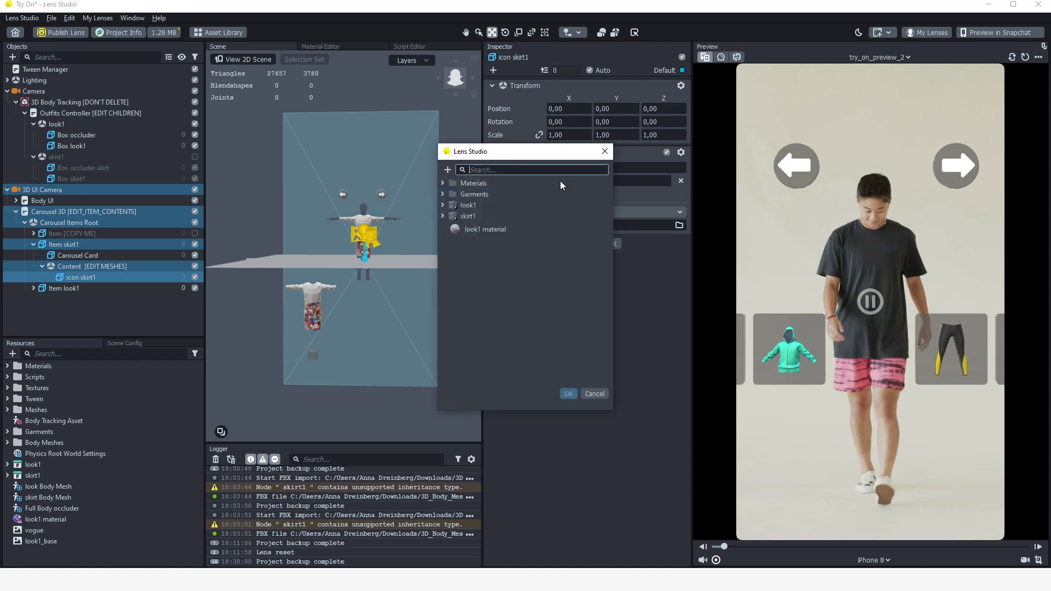
pyautogui.click(515, 230)
pyautogui.click(569, 394)
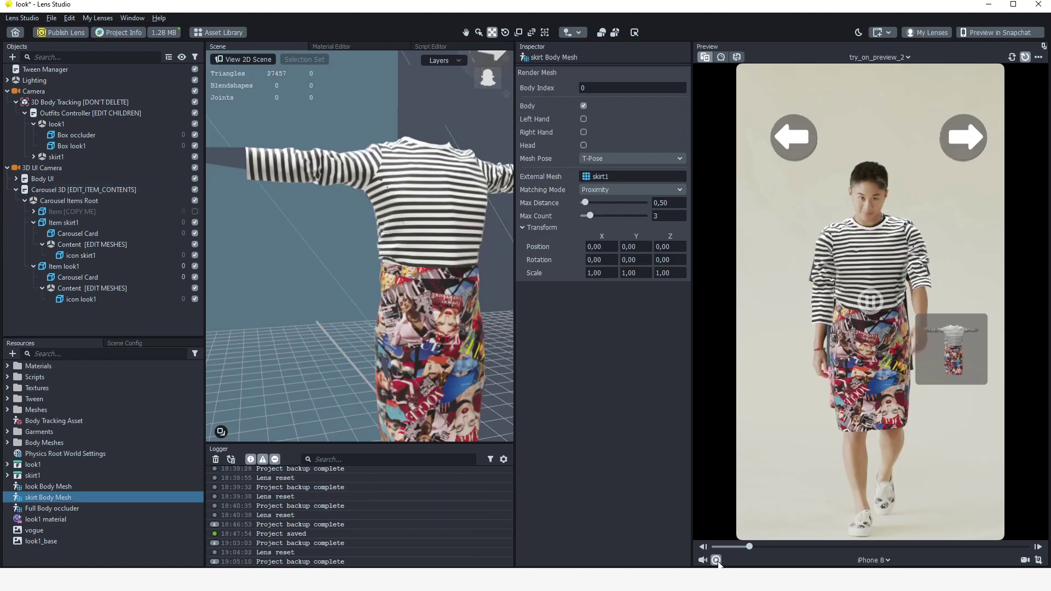
# Play the try-on preview and swipe the carousel between the skirt and look1 items to check both outfits
pyautogui.click(716, 560)
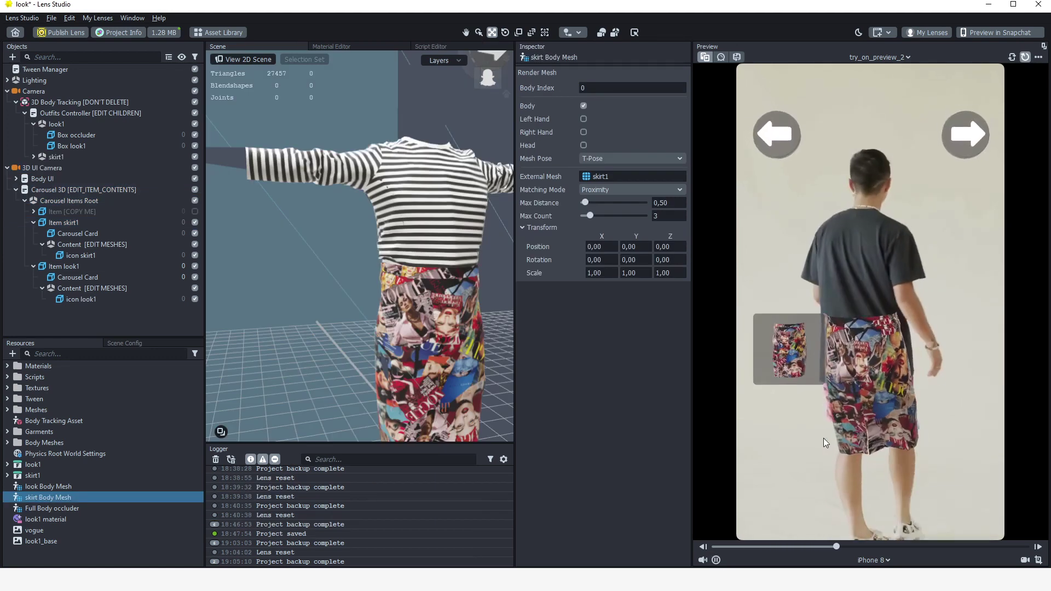
pyautogui.moveTo(796, 350); pyautogui.dragTo(983, 350)
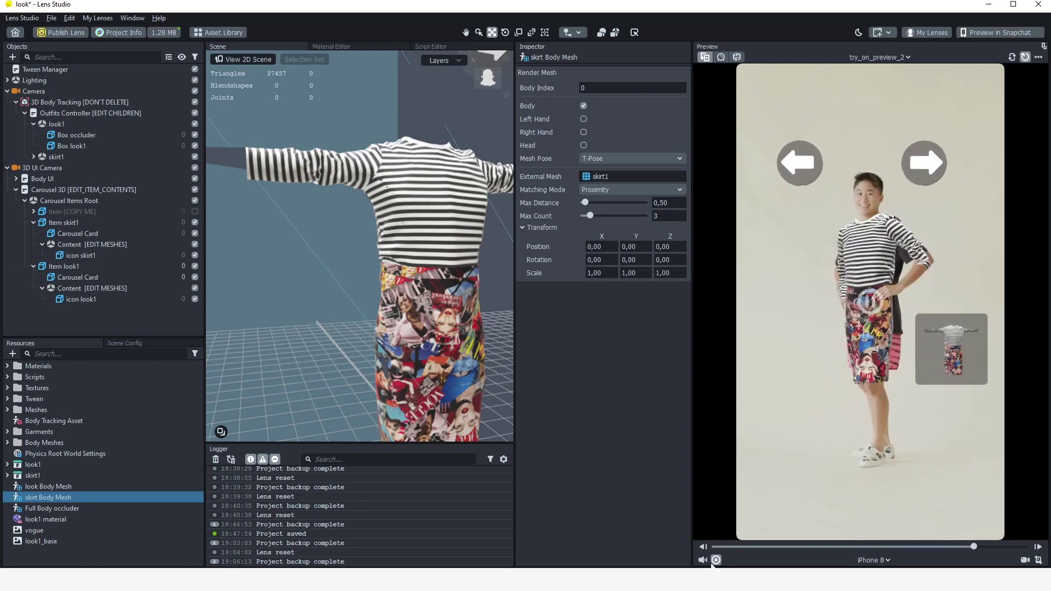
pyautogui.keyDown('alt'); pyautogui.moveTo(406, 285); pyautogui.dragTo(406, 258); pyautogui.keyUp('alt')
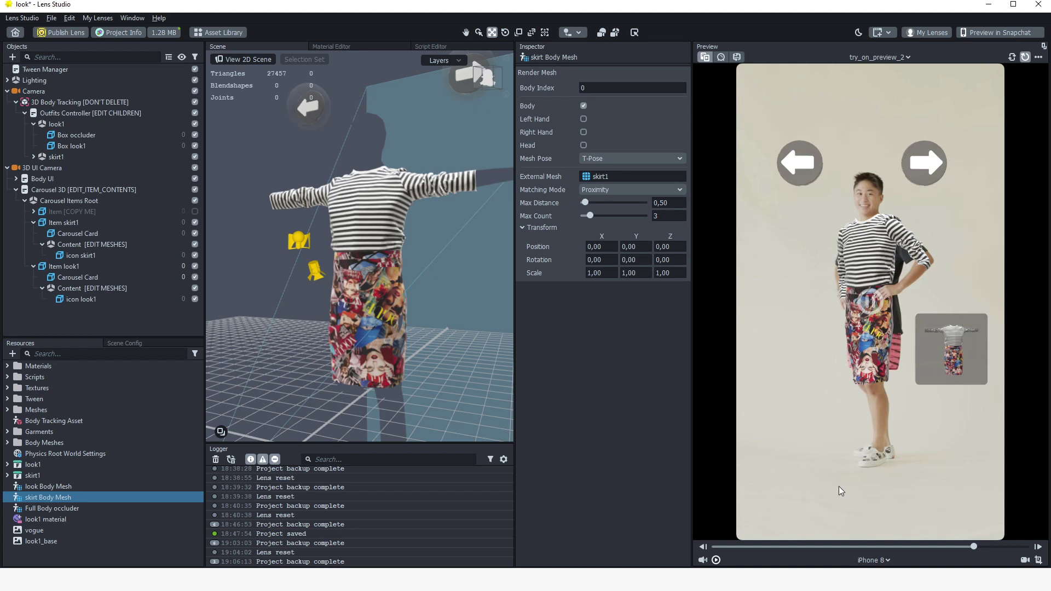
pyautogui.click(716, 560)
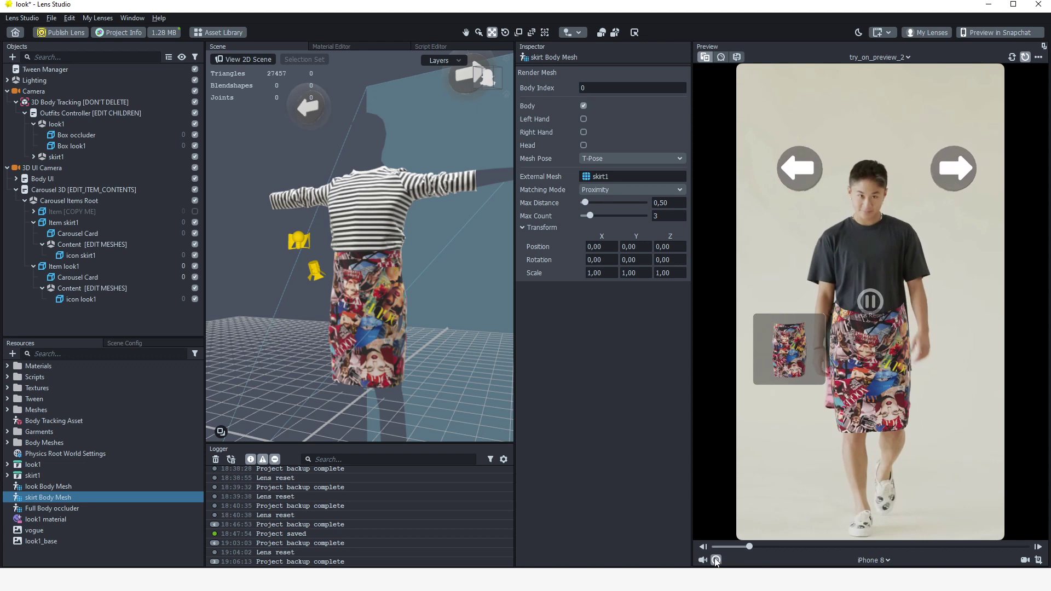
# Switch the preview video to try_on_preview_1 and play it to check the outfits on another model
pyautogui.click(900, 58)
pyautogui.click(862, 113)
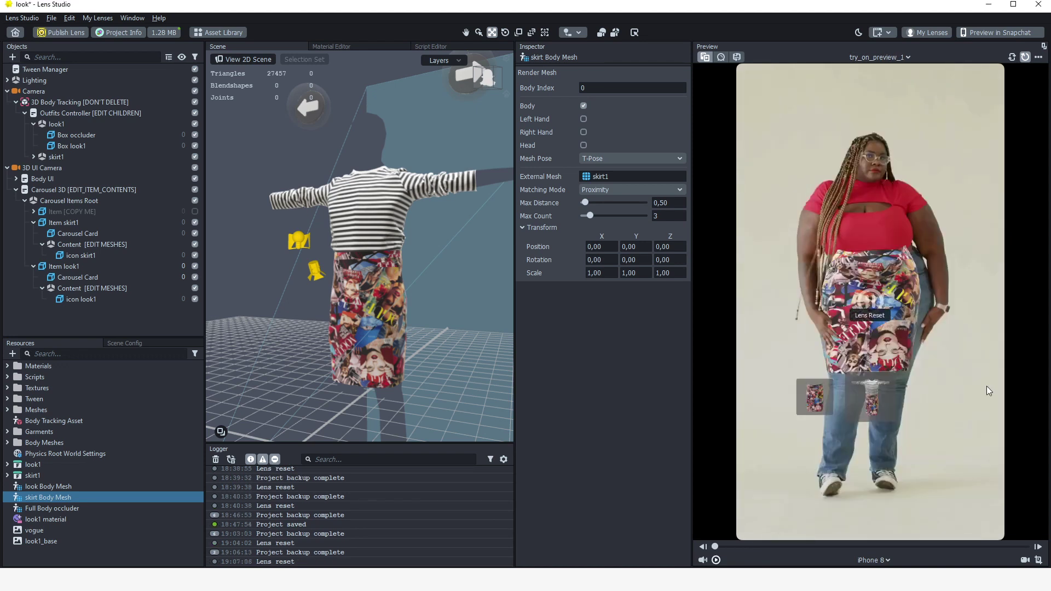
pyautogui.click(715, 560)
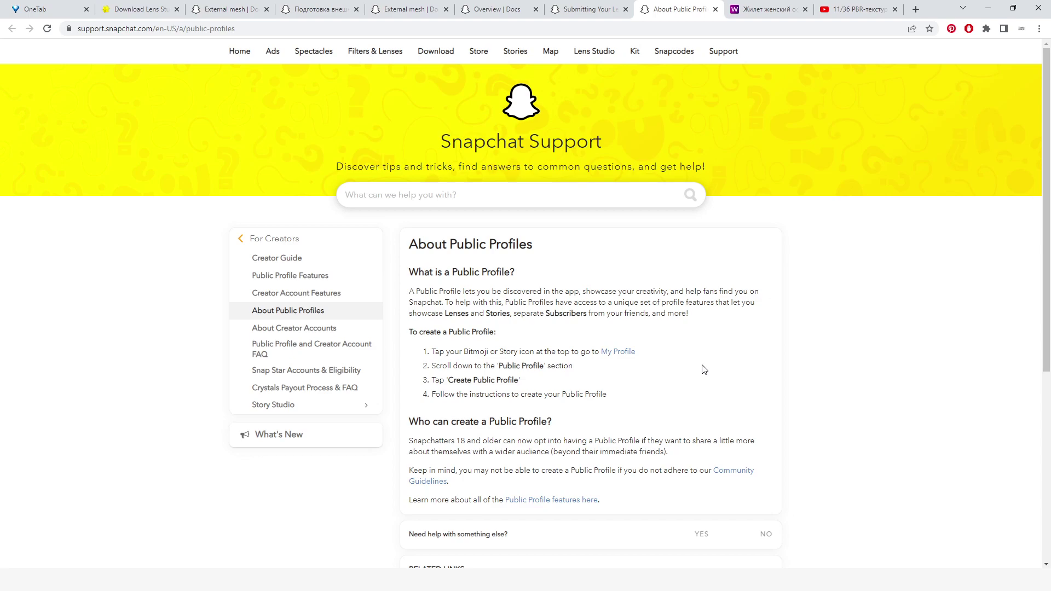
# Return to Lens Studio, publish the lens and submit it as a new Community Lens, then close the upload dialog
pyautogui.hotkey('alt', 'Tab')
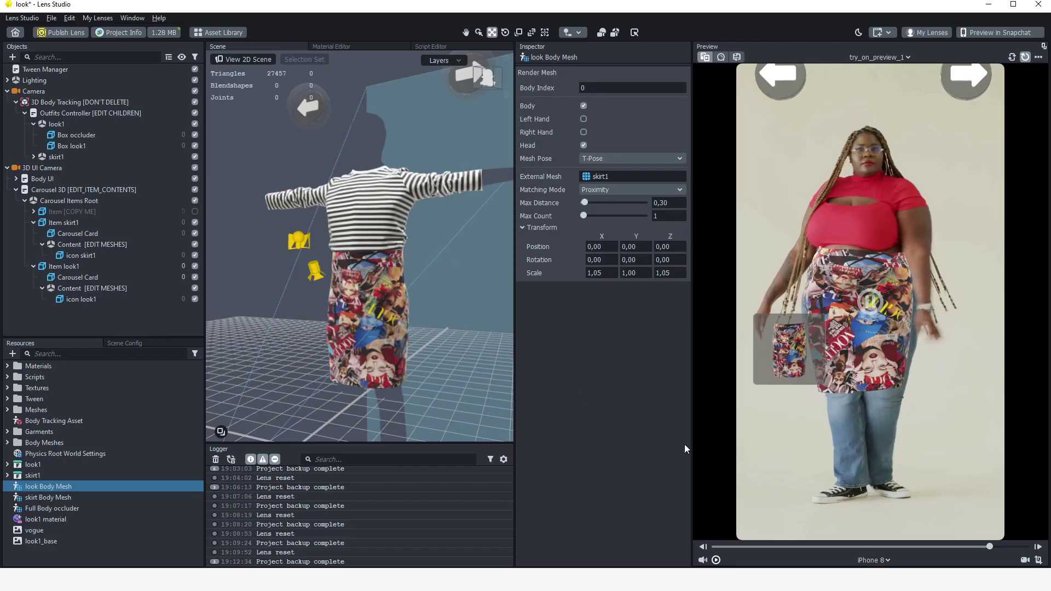
pyautogui.click(58, 33)
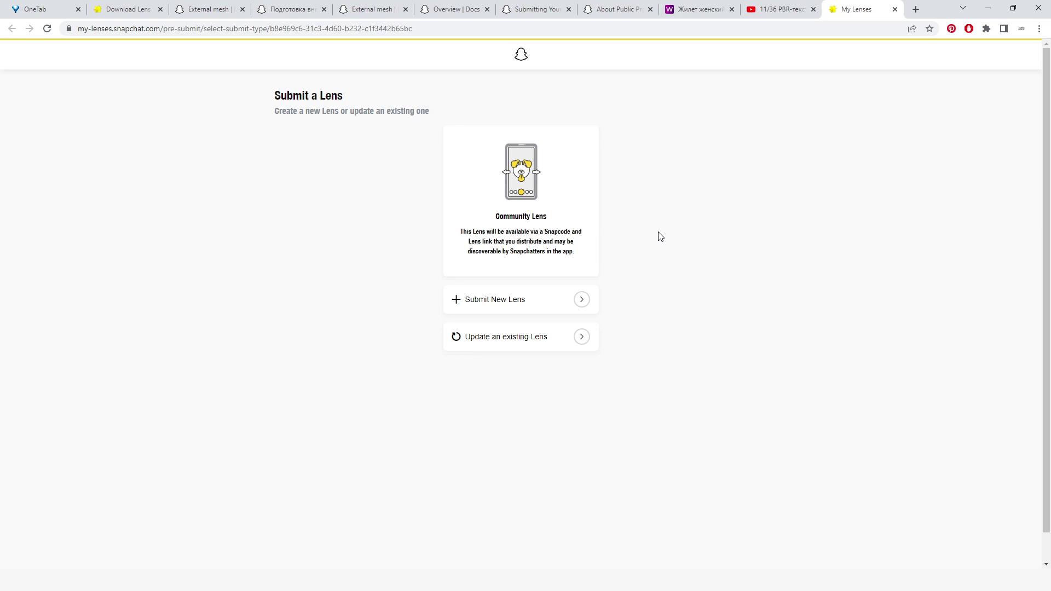
pyautogui.click(572, 302)
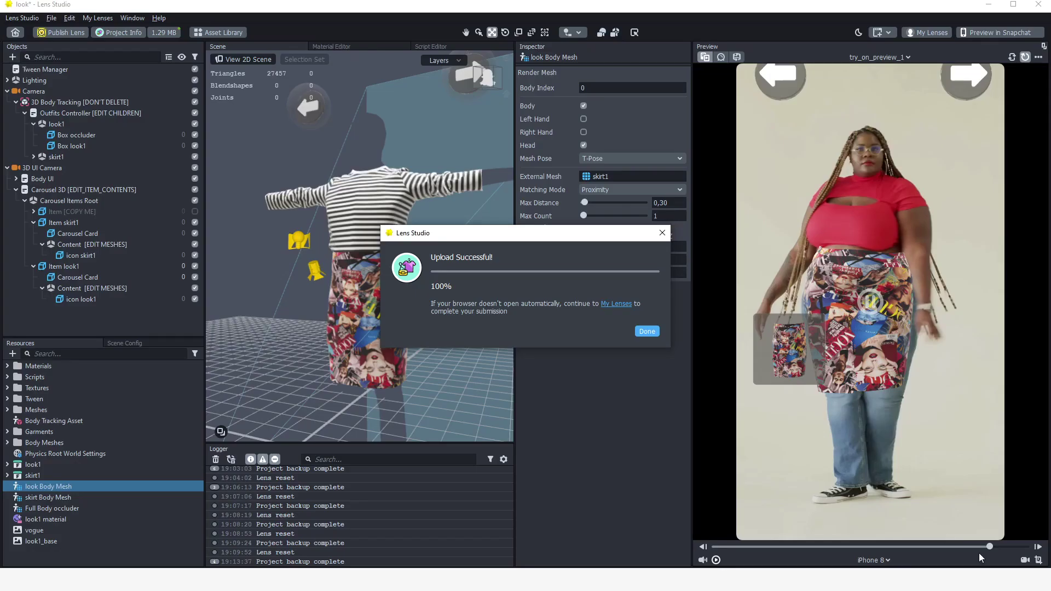
pyautogui.press('Return')
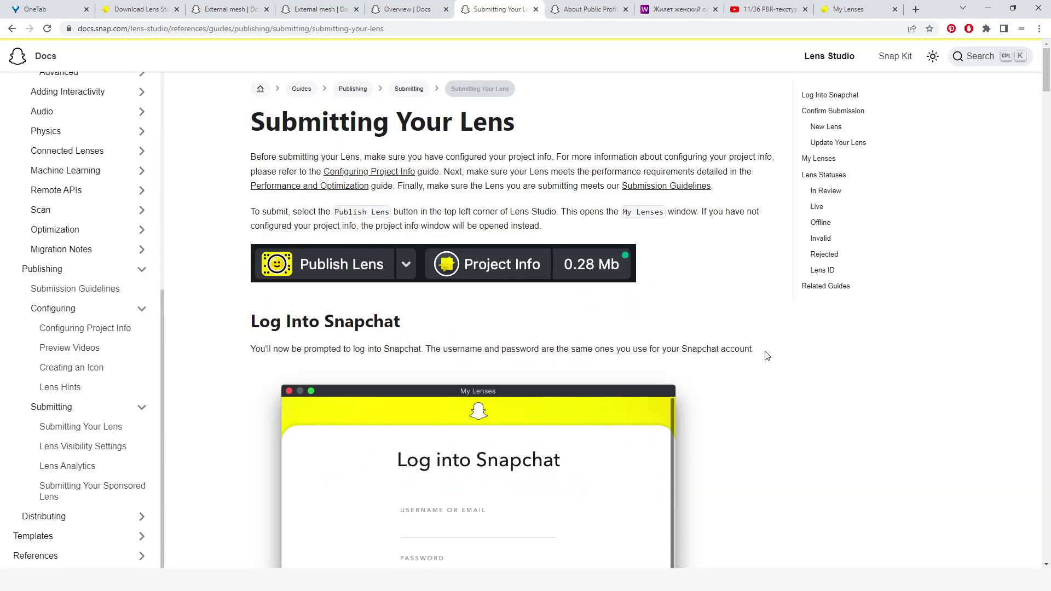
# Read through the Submitting Your Lens and Sharing Your Lens guides in the browser
pyautogui.scroll(-18, 670, 441)
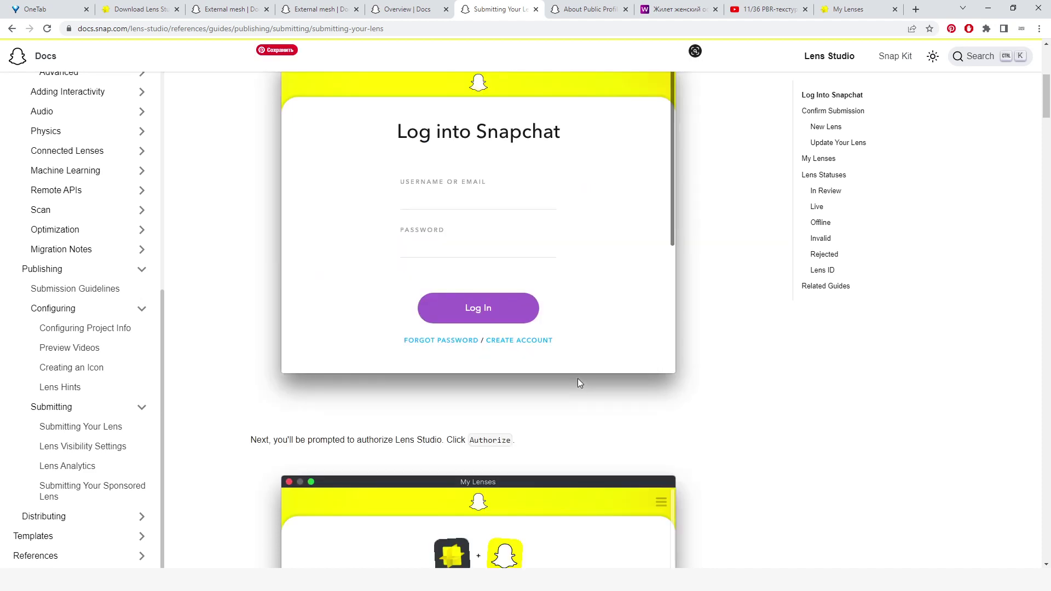
pyautogui.hotkey('ctrl', '9')
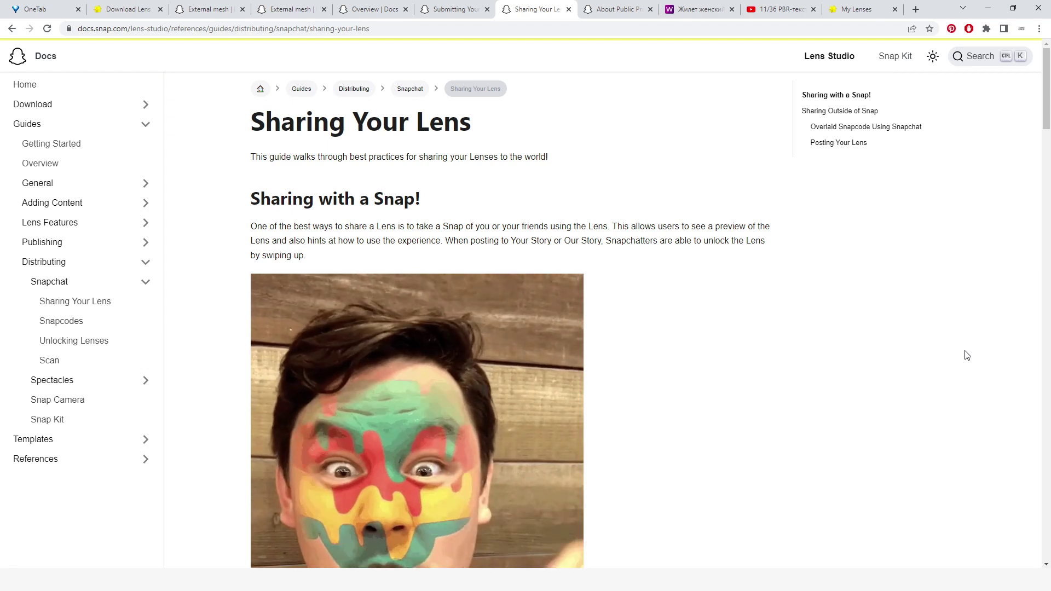
pyautogui.scroll(-5, 930, 372)
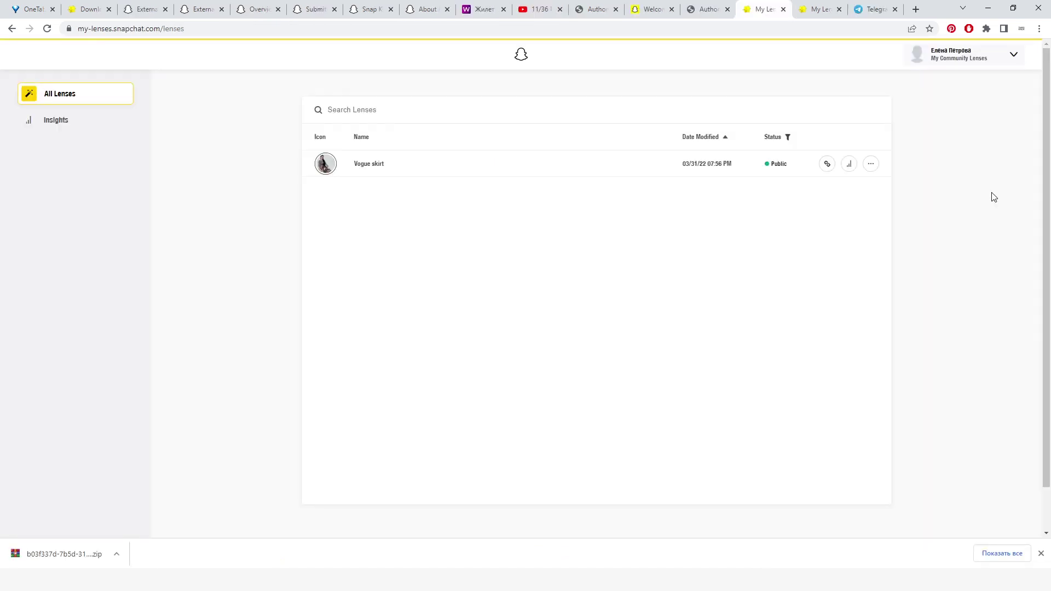
# Open the link and further options for sharing the public Vogue skirt lens in My Lenses
pyautogui.click(827, 165)
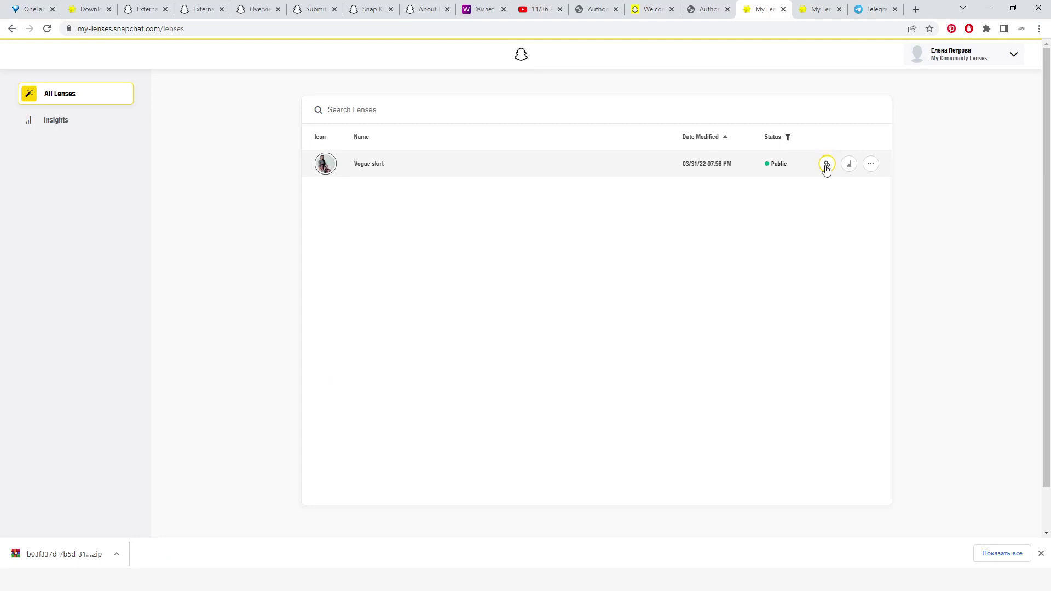
pyautogui.click(871, 165)
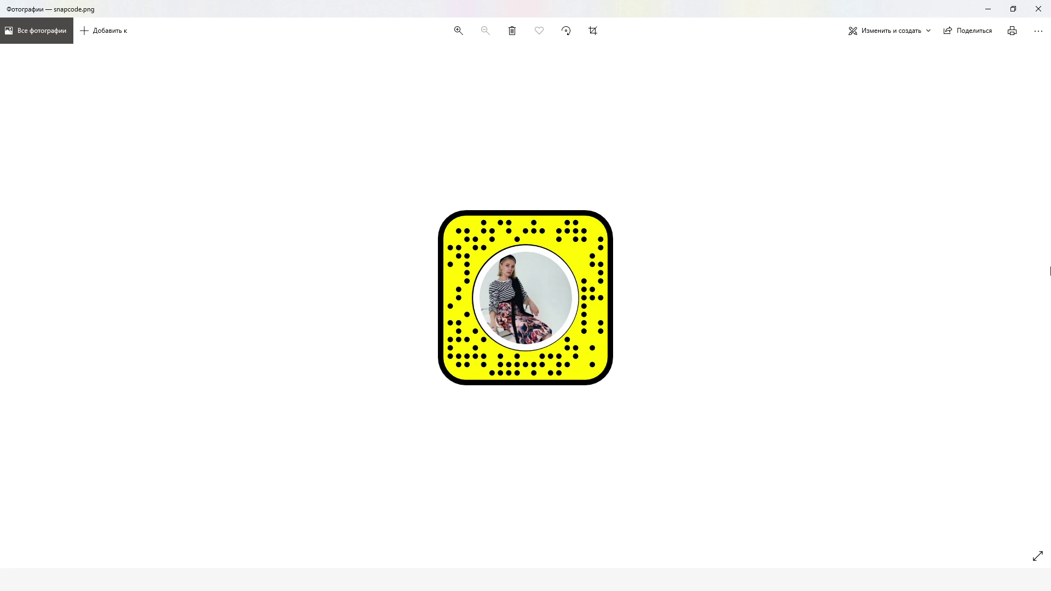